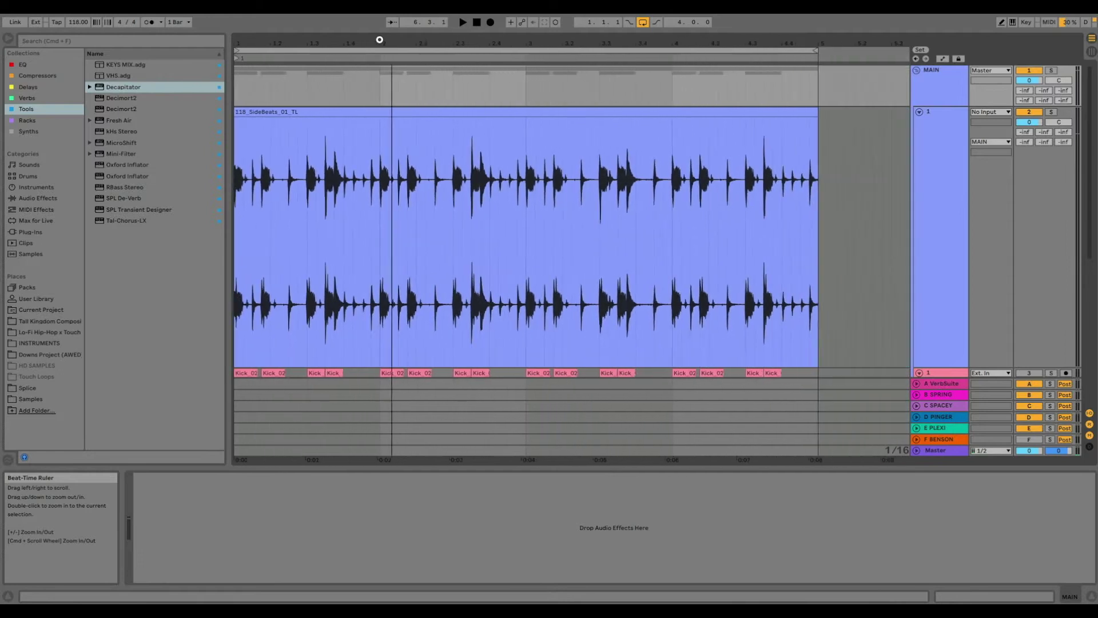
Step: Select the 118_SideBeats_01_TL clip and play its drum loop from the start with the track's effects off
{"action": "left_click", "coordinate": [355, 112]}
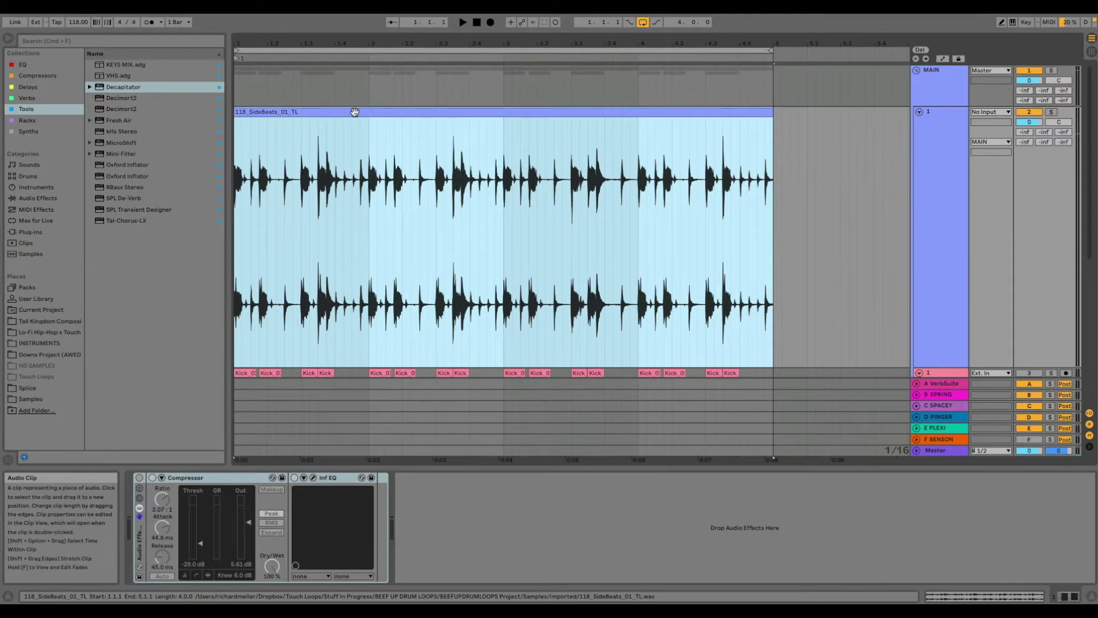
{"action": "left_click_drag", "start_coordinate": [377, 42], "coordinate": [377, 41]}
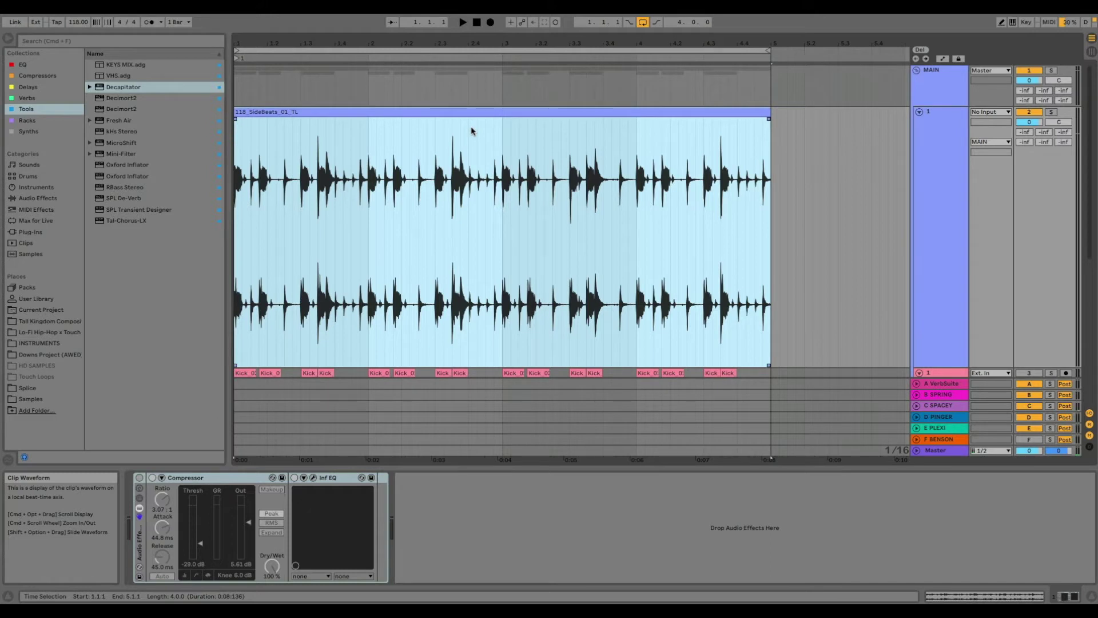
{"action": "left_click_drag", "start_coordinate": [405, 36], "coordinate": [404, 38]}
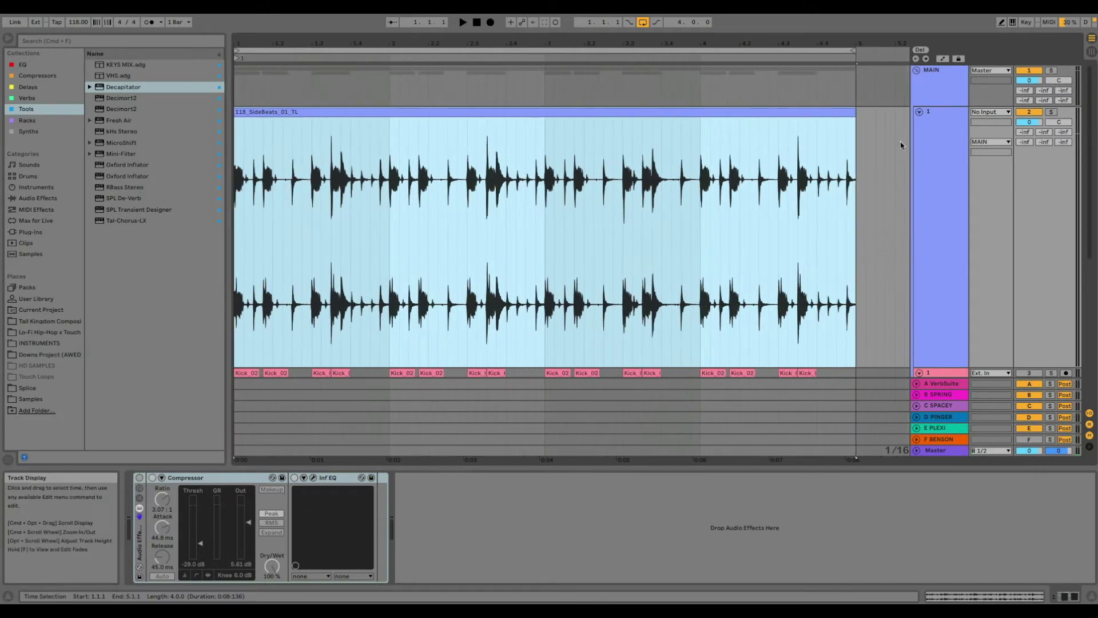
{"action": "left_click", "coordinate": [932, 148]}
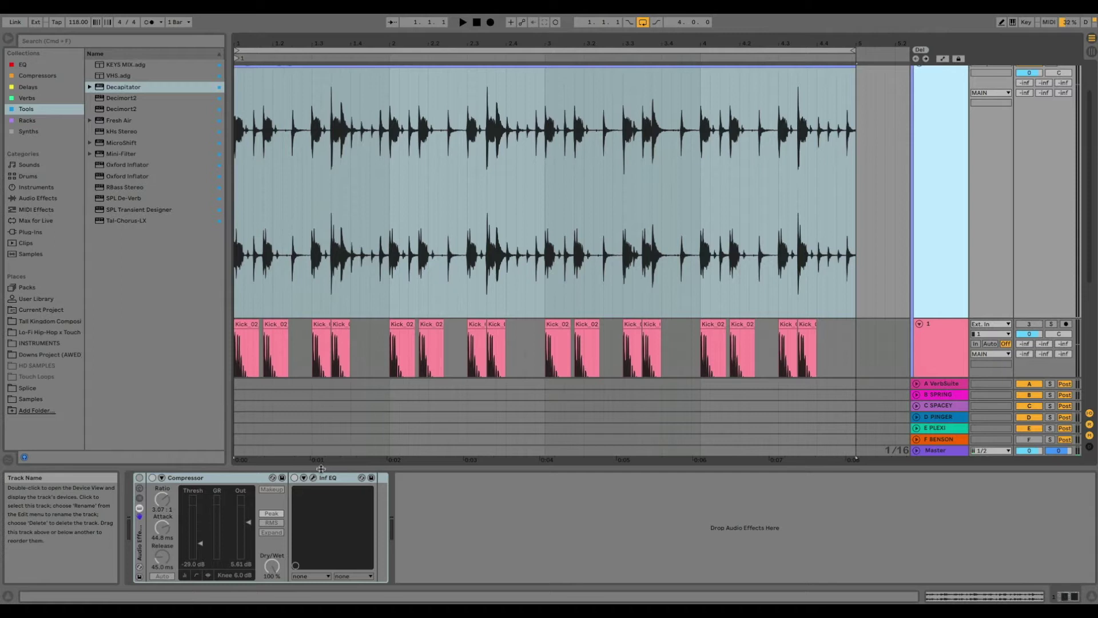
{"action": "key", "text": "space"}
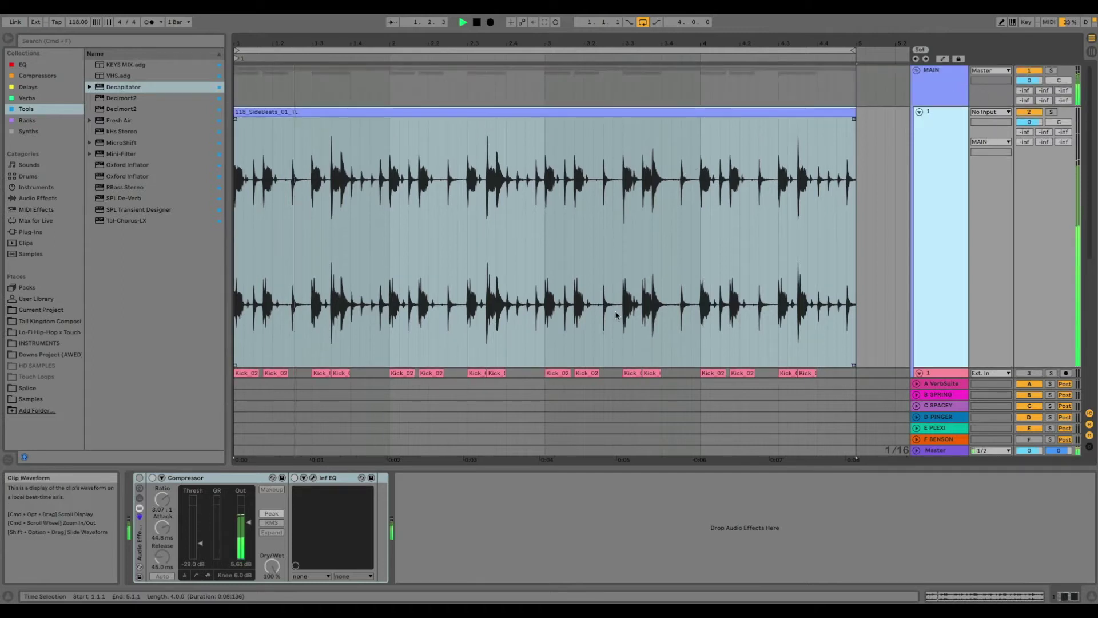
{"action": "left_click", "coordinate": [949, 213]}
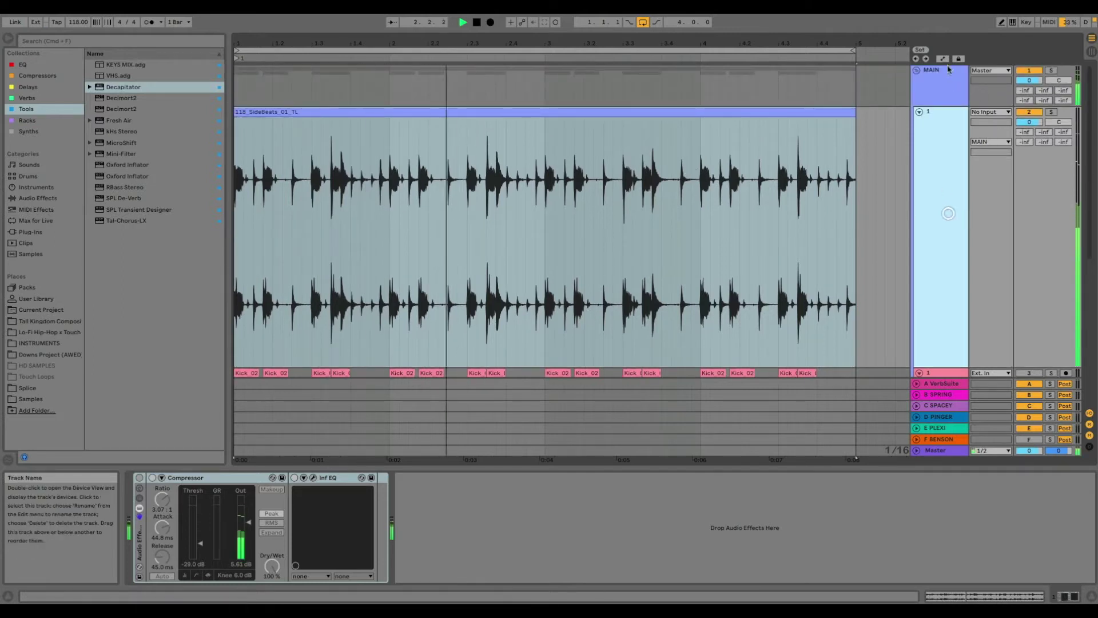
{"action": "left_click", "coordinate": [939, 86]}
{"action": "left_click", "coordinate": [947, 140]}
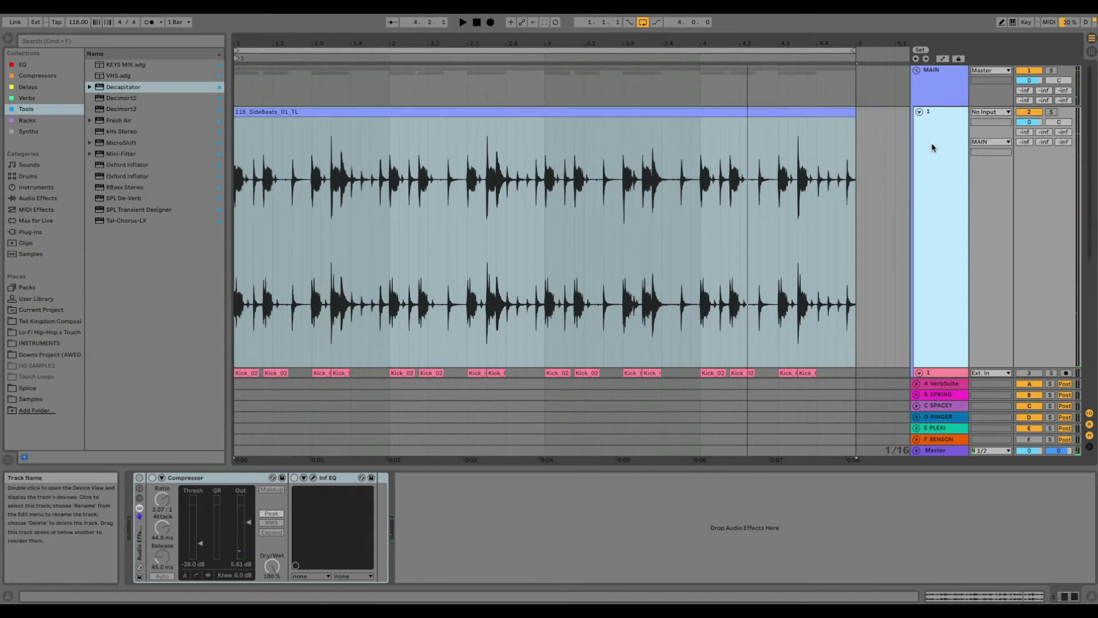
Step: Activate the drum loop track's effect rack and its Compressor, leaving the Infinity EQ off
{"action": "left_click", "coordinate": [140, 478]}
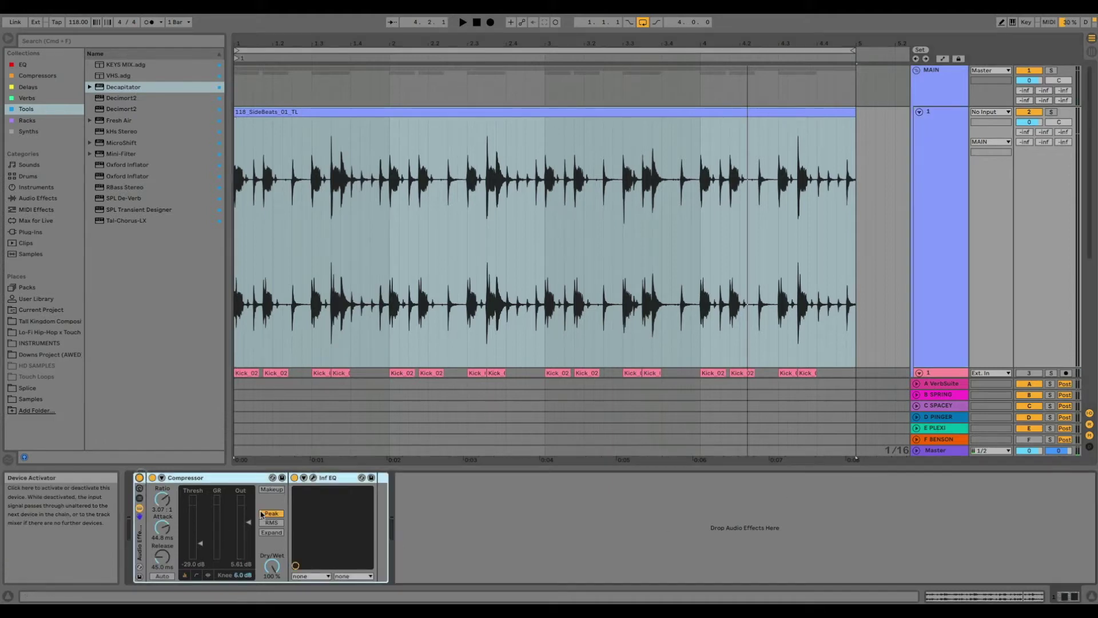
{"action": "left_click", "coordinate": [207, 480]}
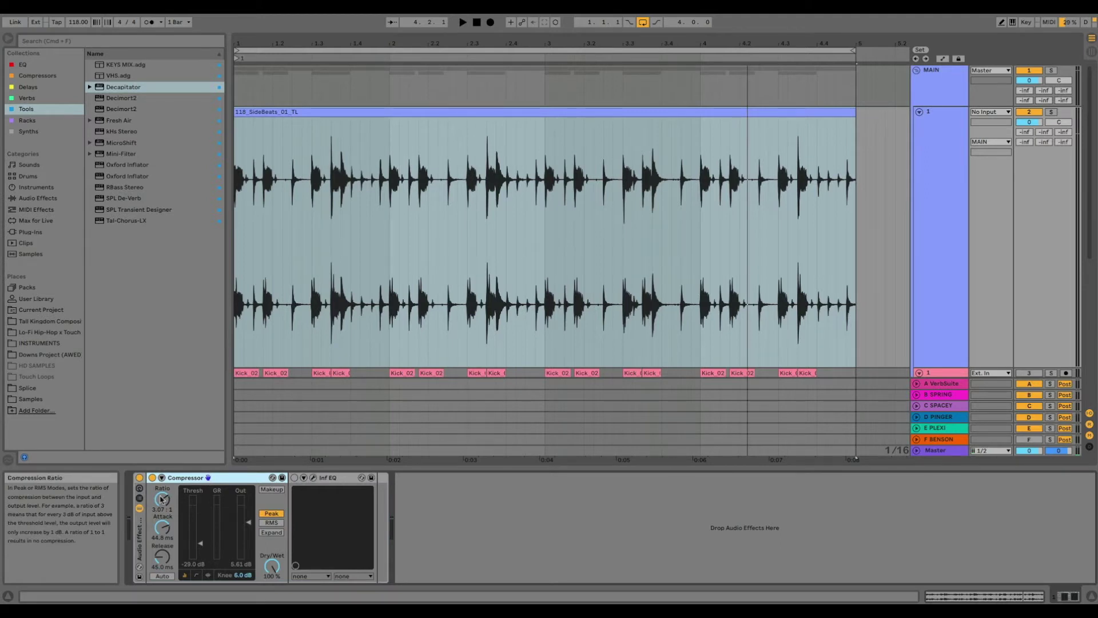
Step: Audition the Compressor with its attack at 0.02 ms during playback, and raise the attack again to 44.8 ms
{"action": "left_click", "coordinate": [163, 529]}
{"action": "mouse_move", "coordinate": [162, 528]}
{"action": "left_mouse_down"}
{"action": "mouse_move", "coordinate": [162, 541]}
{"action": "mouse_move", "coordinate": [161, 525]}
{"action": "left_mouse_up"}
{"action": "key", "text": "space"}
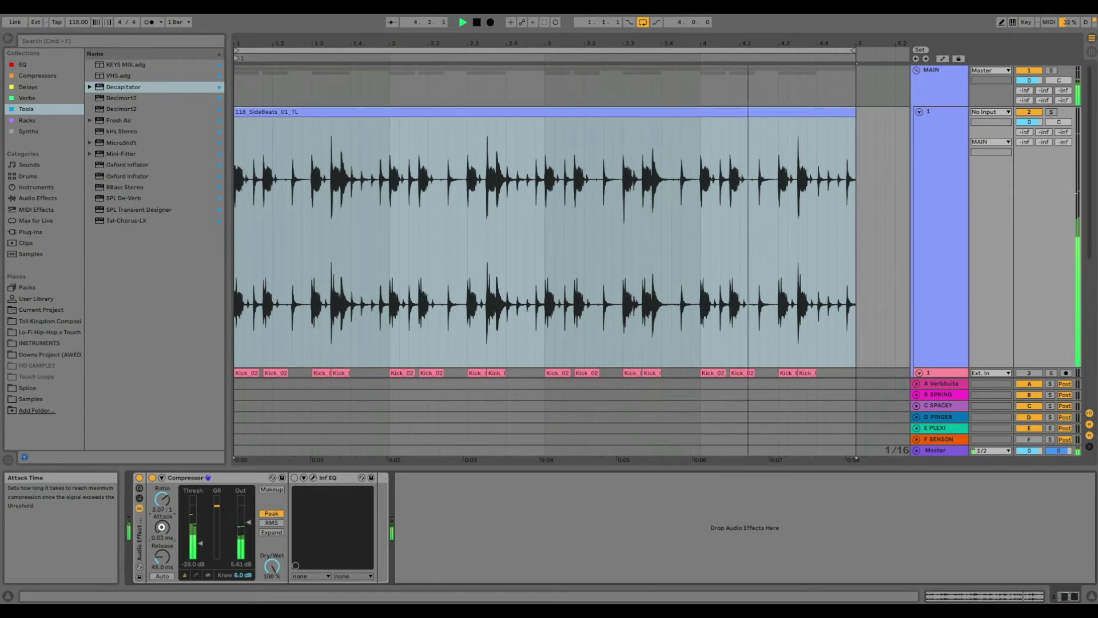
{"action": "left_click_drag", "start_coordinate": [162, 529], "coordinate": [162, 508]}
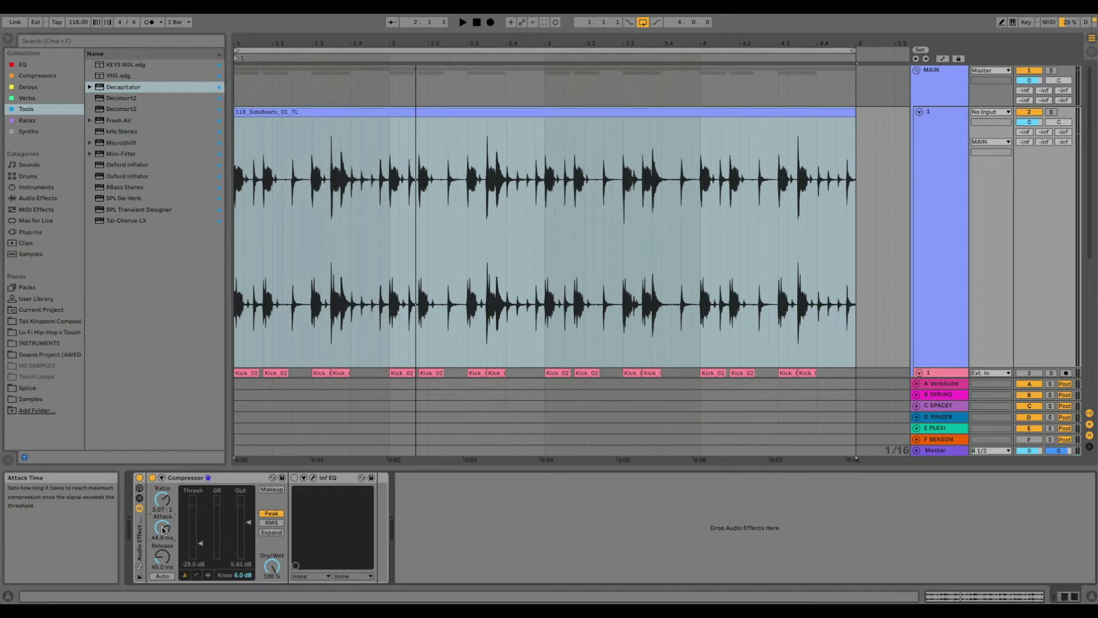
Step: Set the Compressor's attack to 53.7 ms and its release to 73.9 ms, checking the loop by playback
{"action": "mouse_move", "coordinate": [163, 529]}
{"action": "left_mouse_down"}
{"action": "mouse_move", "coordinate": [163, 546]}
{"action": "mouse_move", "coordinate": [162, 497]}
{"action": "mouse_move", "coordinate": [163, 527]}
{"action": "left_mouse_up"}
{"action": "key", "text": "space"}
{"action": "key", "text": "space"}
{"action": "key", "text": "space"}
{"action": "key", "text": "space"}
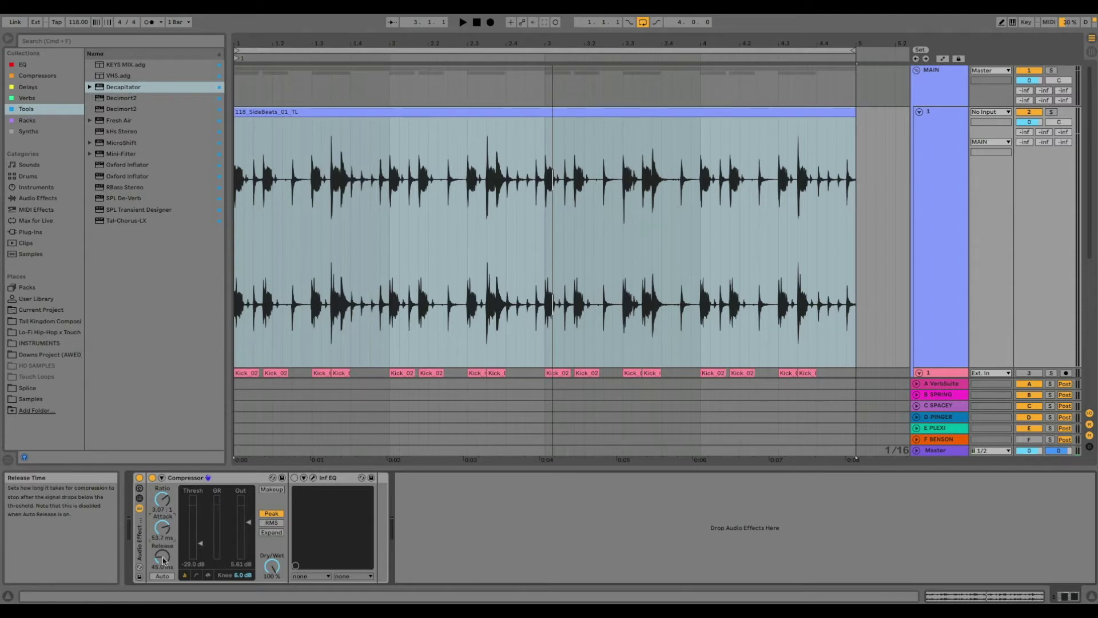
{"action": "key", "text": "space"}
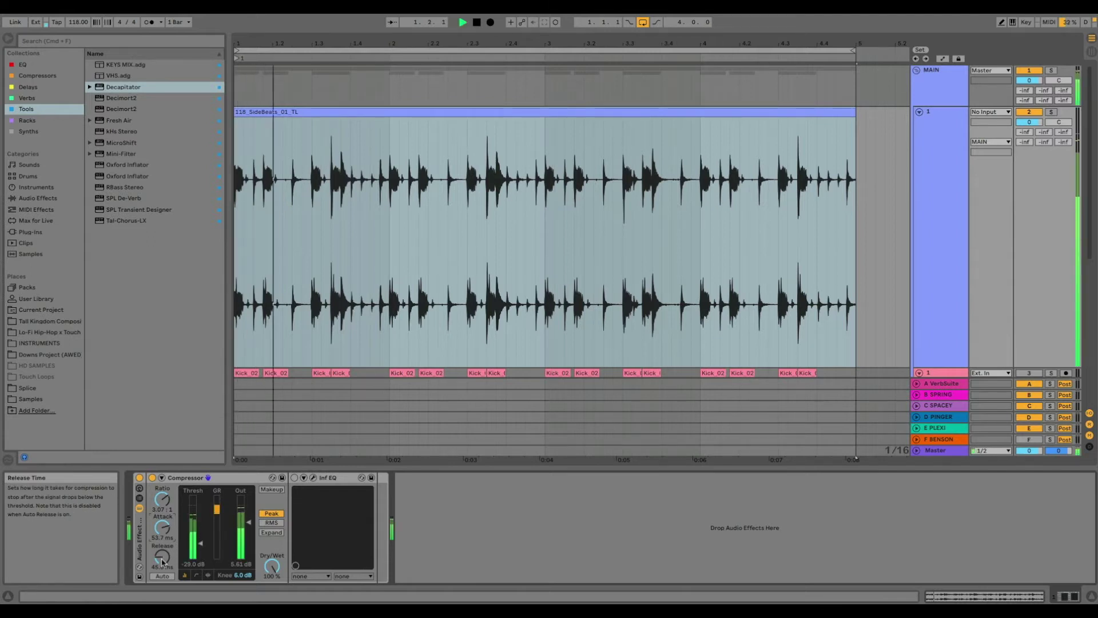
{"action": "left_click_drag", "start_coordinate": [162, 564], "coordinate": [162, 561]}
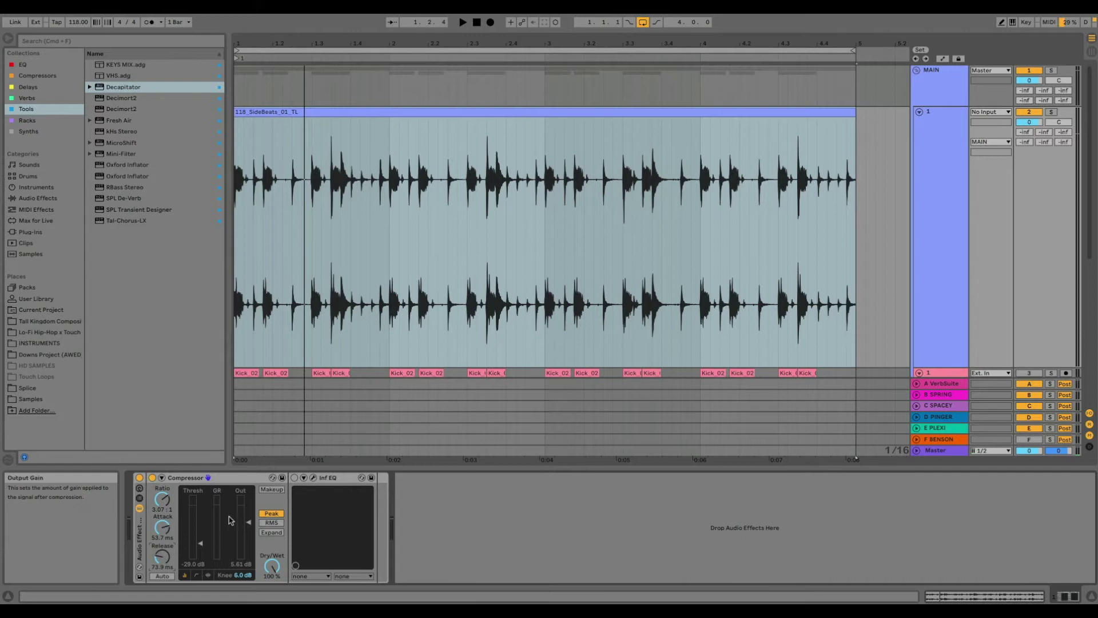
Step: Turn on the Infinity EQ, open its window and move its low-cut band to 12.5 Hz
{"action": "left_click", "coordinate": [294, 478]}
{"action": "left_click", "coordinate": [313, 478]}
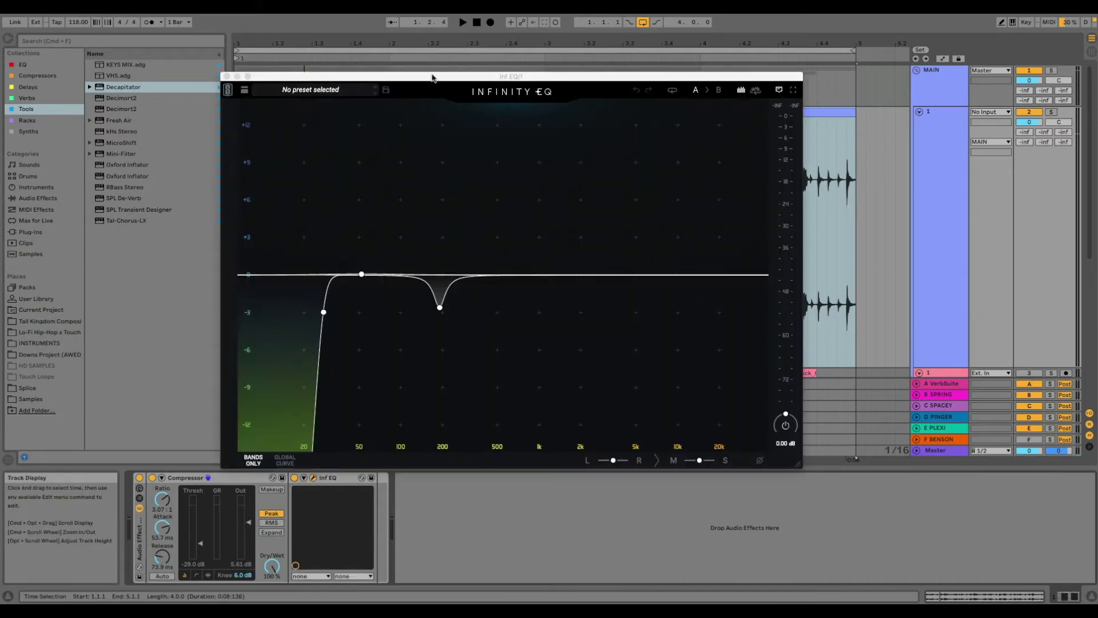
{"action": "left_click_drag", "start_coordinate": [434, 76], "coordinate": [499, 89]}
{"action": "left_click_drag", "start_coordinate": [389, 326], "coordinate": [341, 326]}
Step: Play the loop and briefly solo the EQ's 190 Hz band to hear that range alone
{"action": "left_click", "coordinate": [506, 321]}
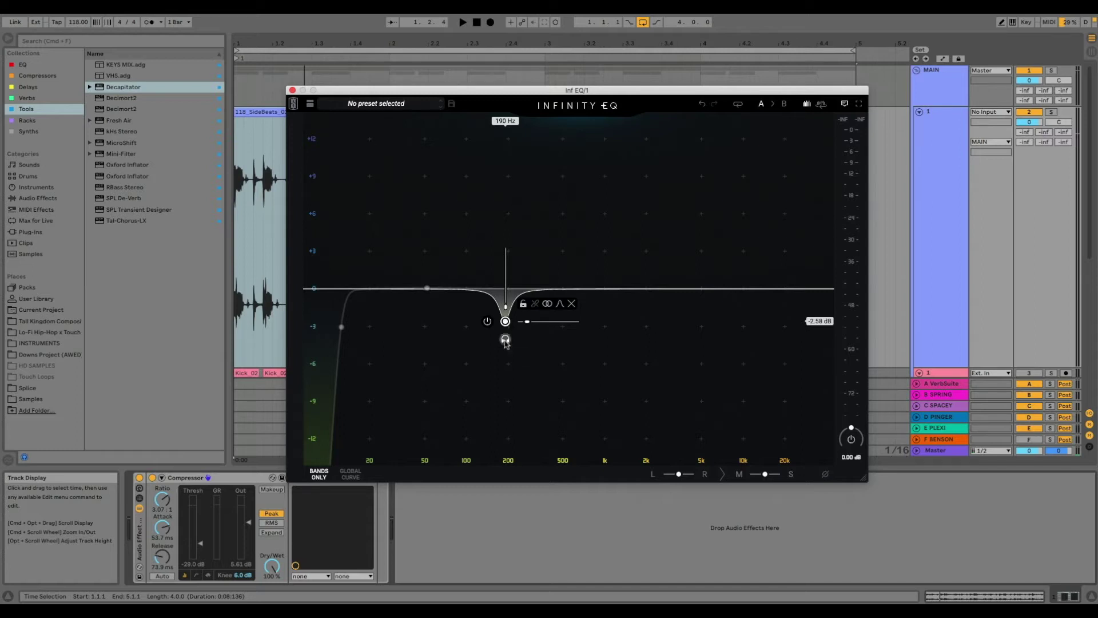
{"action": "key", "text": "space"}
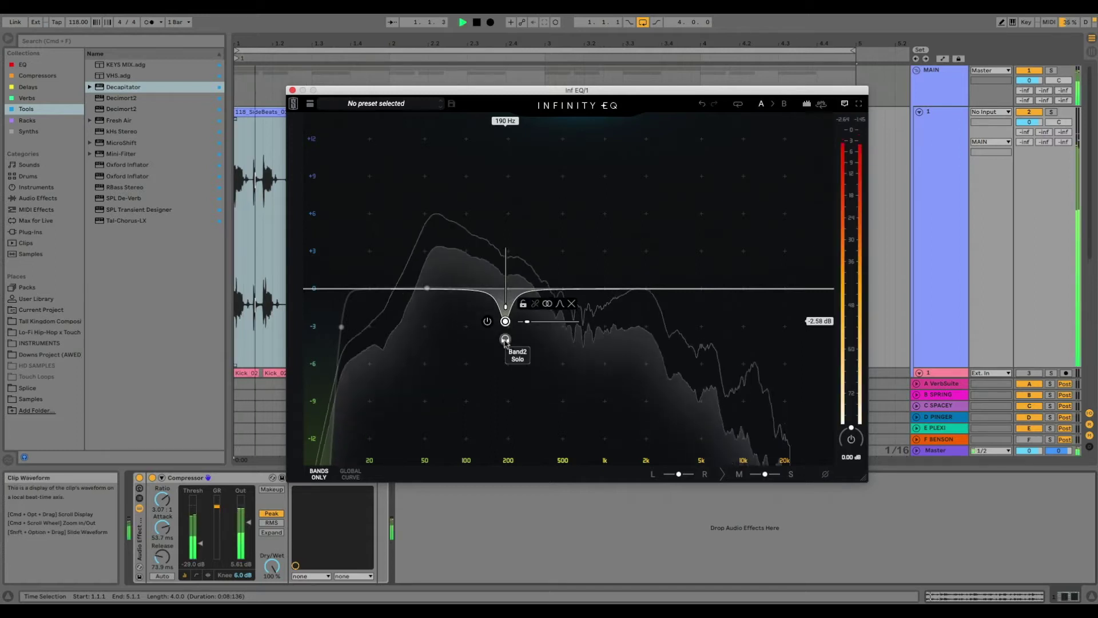
{"action": "left_click", "coordinate": [505, 340]}
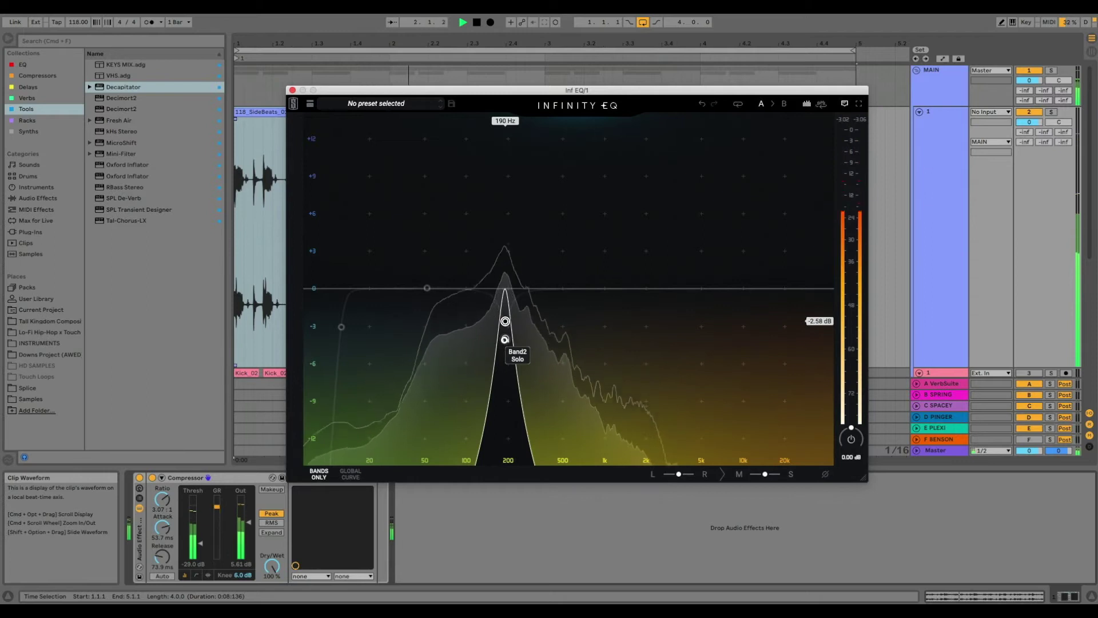
{"action": "left_click", "coordinate": [505, 339]}
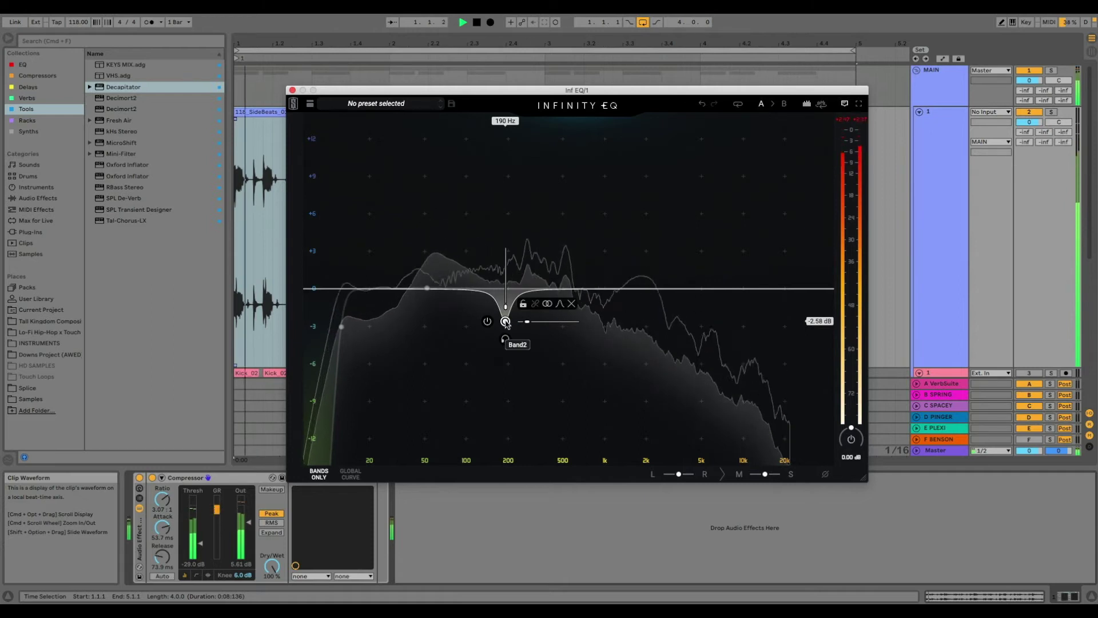
Step: Audition the 190 Hz band at +23.9 dB and -9.48 dB, and settle its gain at -3.05 dB
{"action": "left_click_drag", "start_coordinate": [506, 322], "coordinate": [506, 190]}
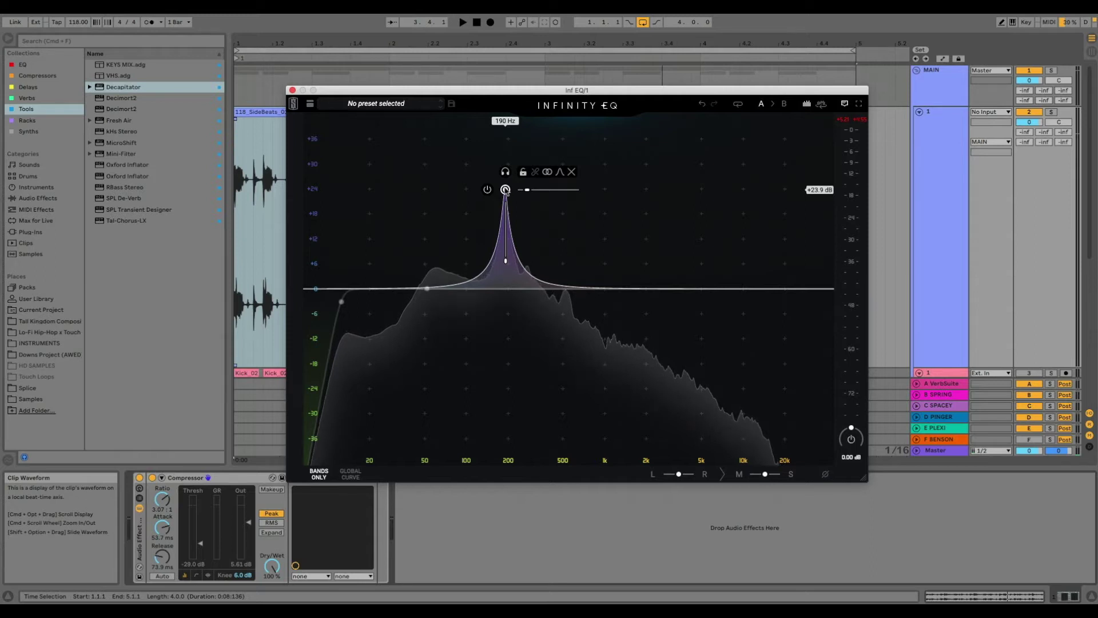
{"action": "left_click_drag", "start_coordinate": [506, 189], "coordinate": [506, 331]}
{"action": "key", "text": "space"}
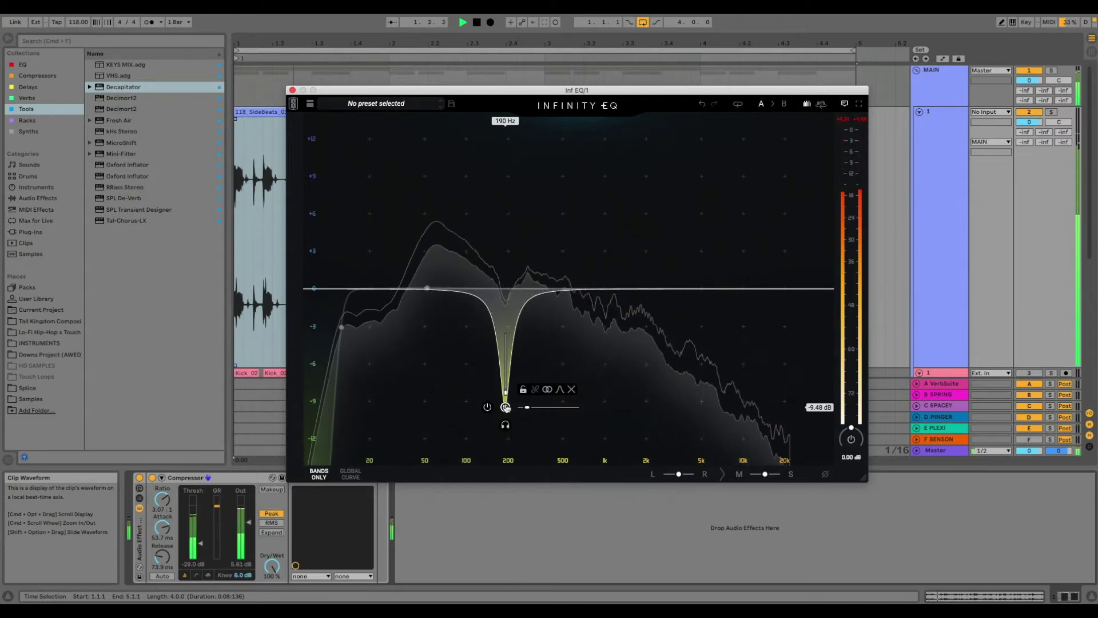
{"action": "left_click_drag", "start_coordinate": [506, 406], "coordinate": [506, 327]}
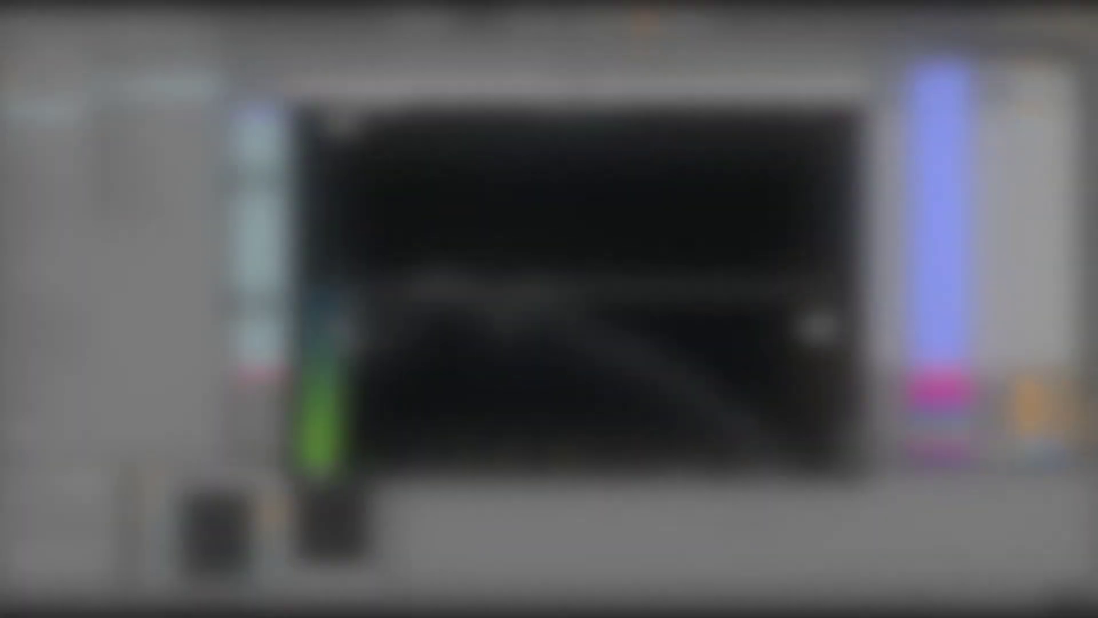
Step: Raise the EQ's low-cut frequency to 18.8 Hz while listening to the loop
{"action": "left_click", "coordinate": [341, 328]}
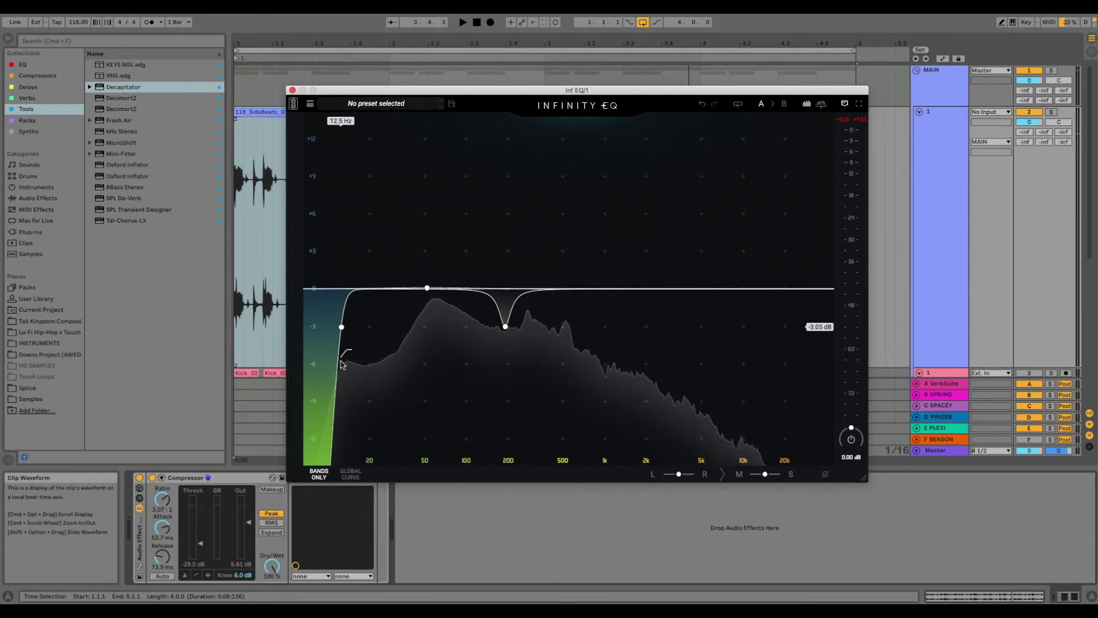
{"action": "left_click", "coordinate": [341, 326]}
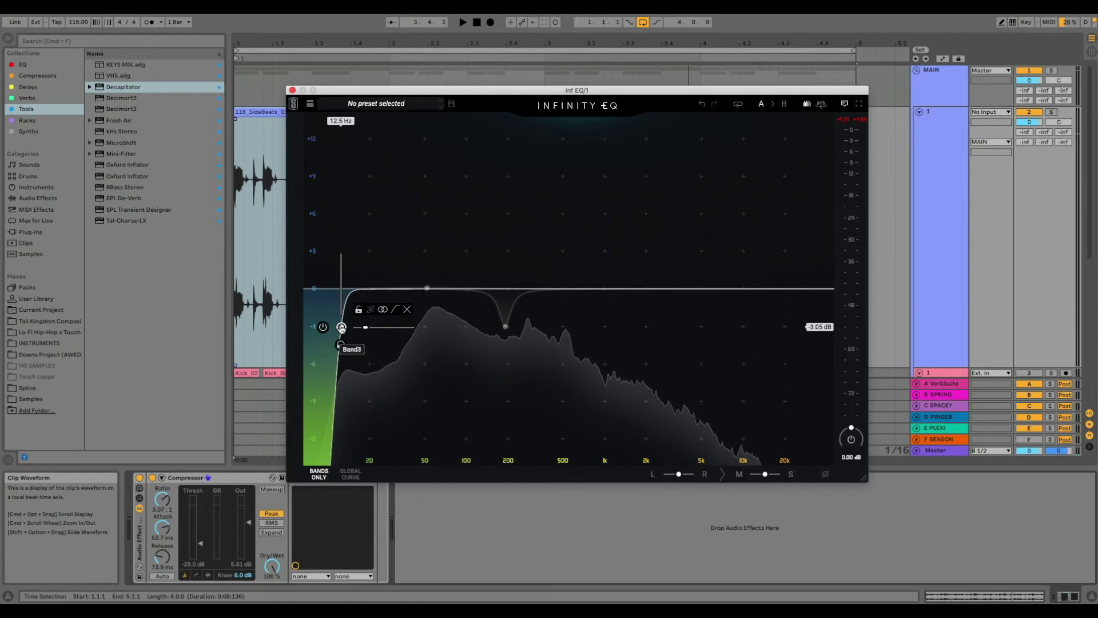
{"action": "key", "text": "space"}
{"action": "left_click_drag", "start_coordinate": [341, 327], "coordinate": [366, 327]}
{"action": "mouse_move", "coordinate": [367, 327]}
{"action": "key", "text": "space"}
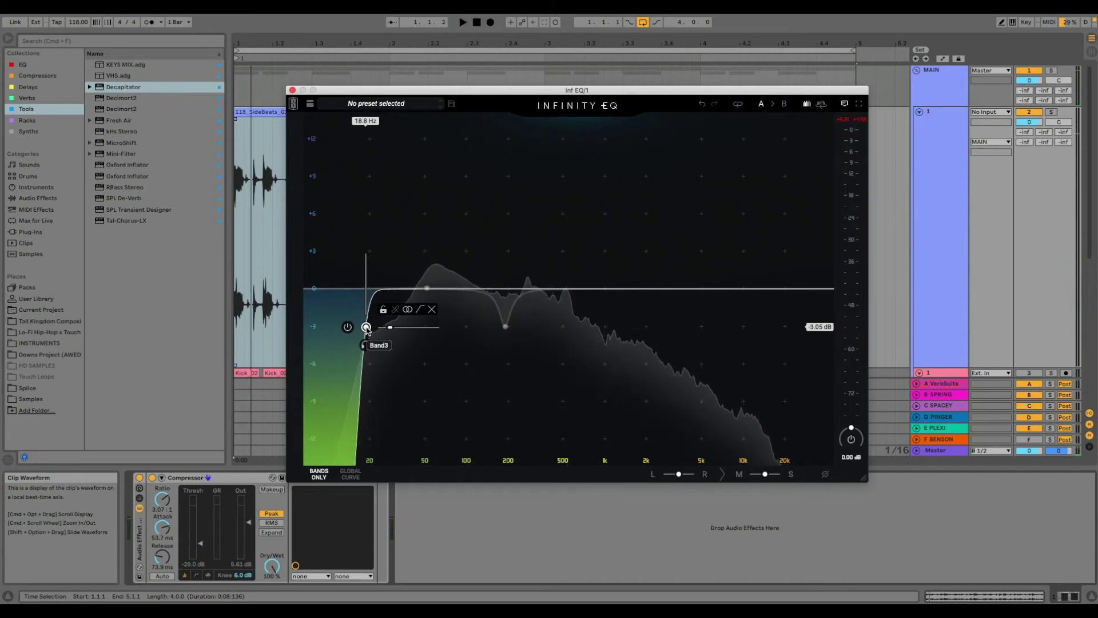
Step: Try boosting EQ Band 1 to +3.23 dB at 62.2 Hz with a narrower bell while the loop plays
{"action": "mouse_move", "coordinate": [427, 289]}
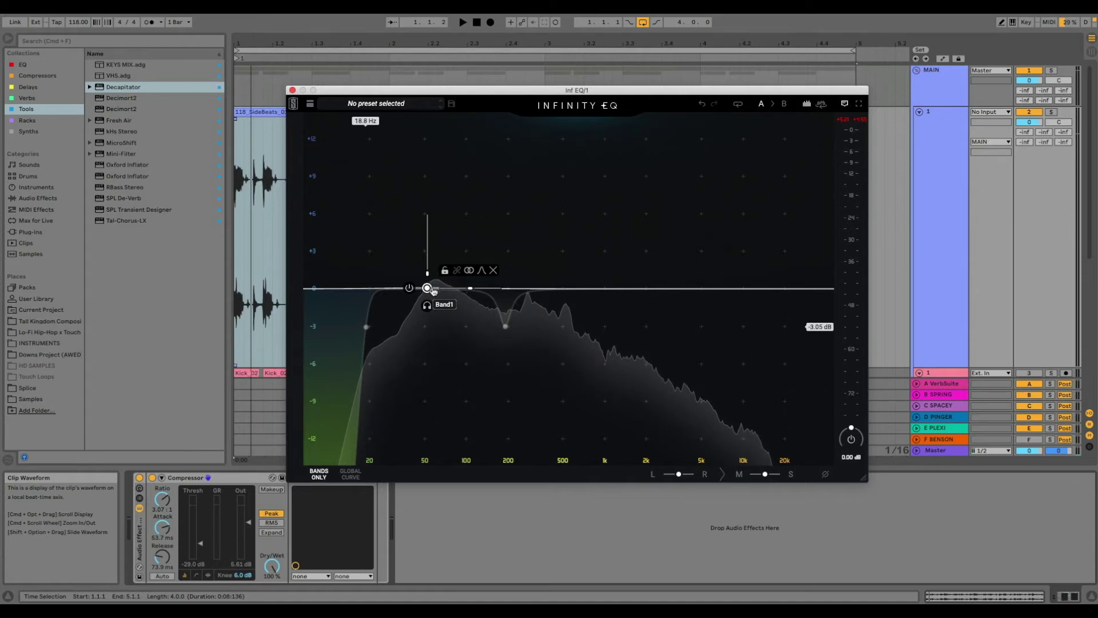
{"action": "key", "text": "space"}
{"action": "left_click_drag", "start_coordinate": [427, 289], "coordinate": [438, 259]}
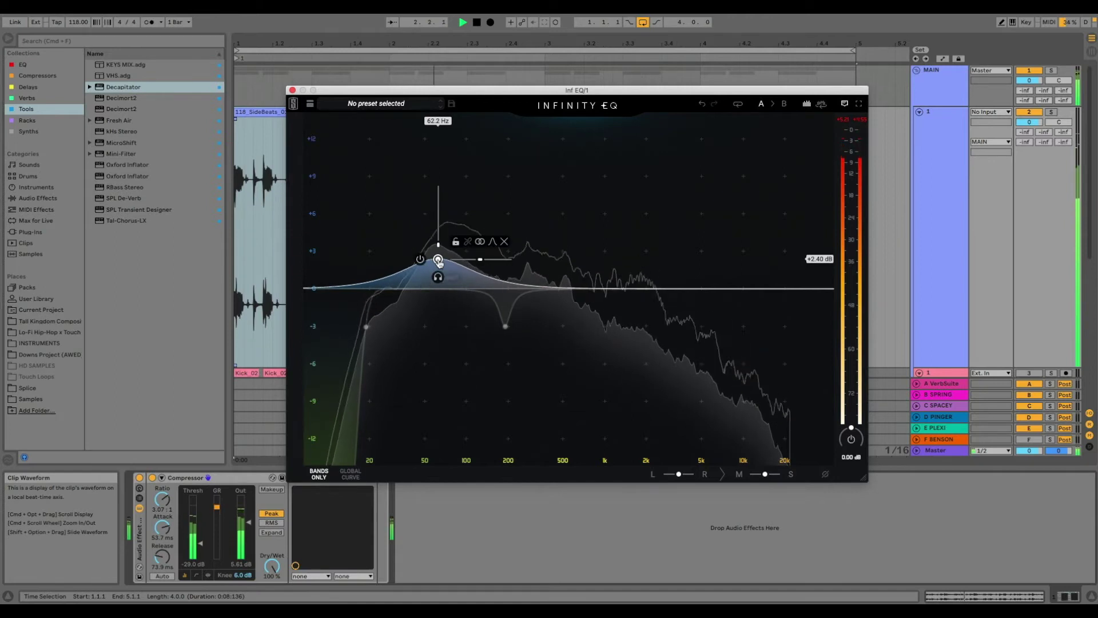
{"action": "left_click_drag", "start_coordinate": [438, 259], "coordinate": [437, 248]}
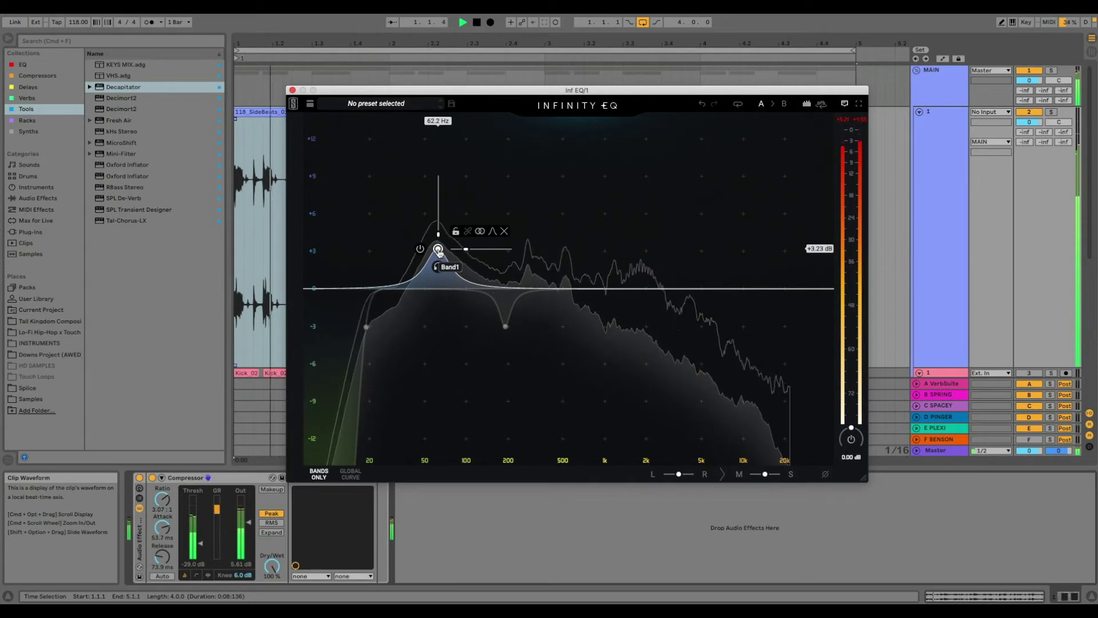
Step: Stop playback, reset EQ Band 1's gain to 0 dB and close the Infinity EQ window
{"action": "left_click", "coordinate": [932, 241]}
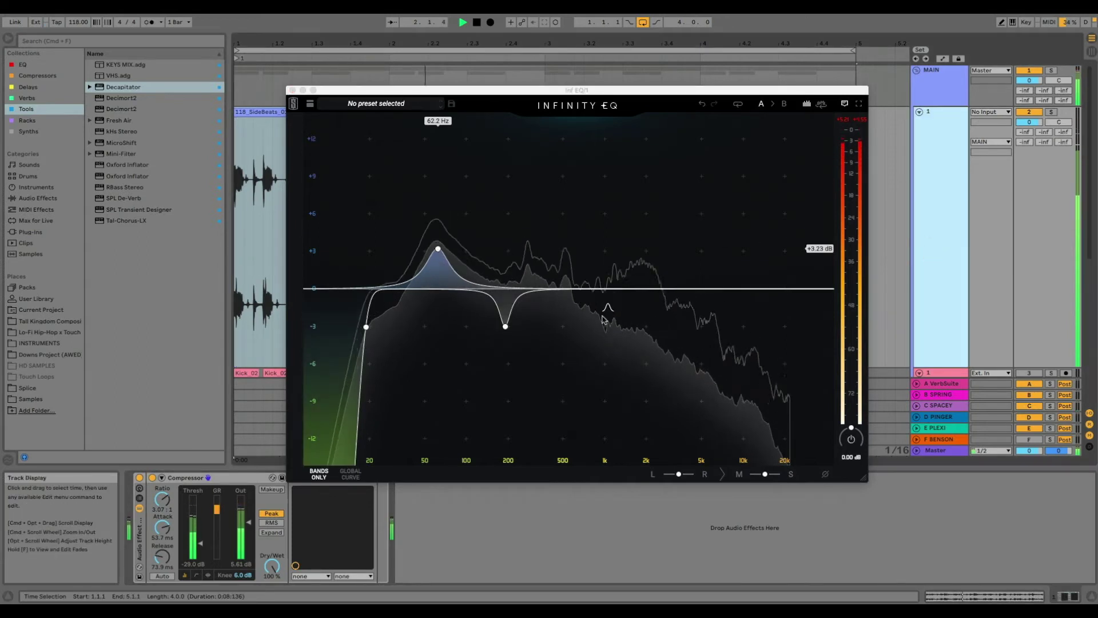
{"action": "left_click_drag", "start_coordinate": [384, 93], "coordinate": [442, 85]}
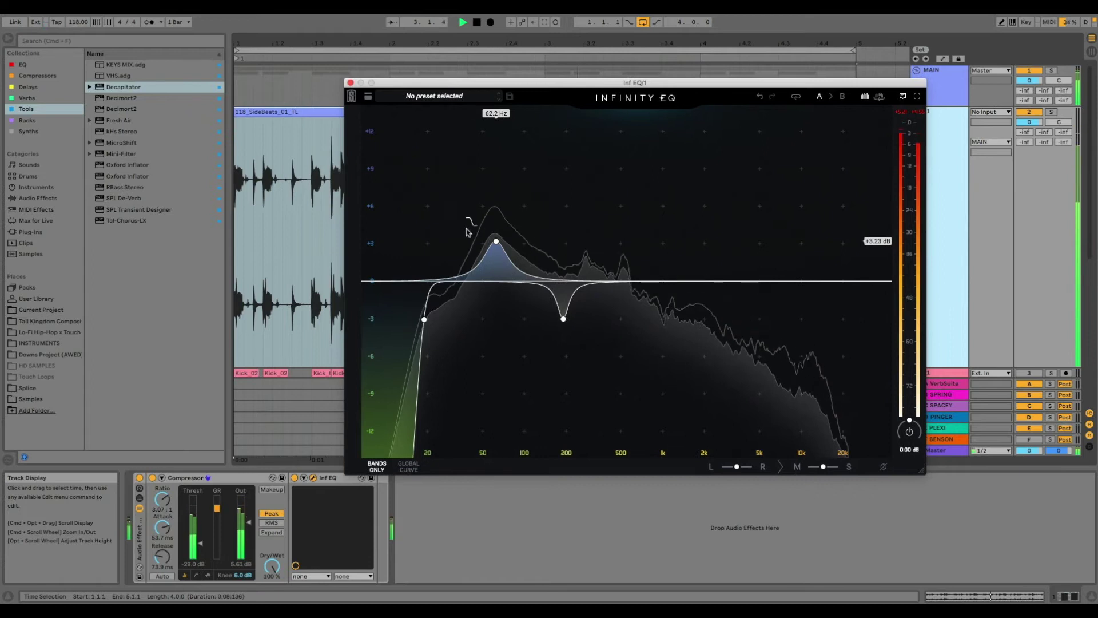
{"action": "key", "text": "space"}
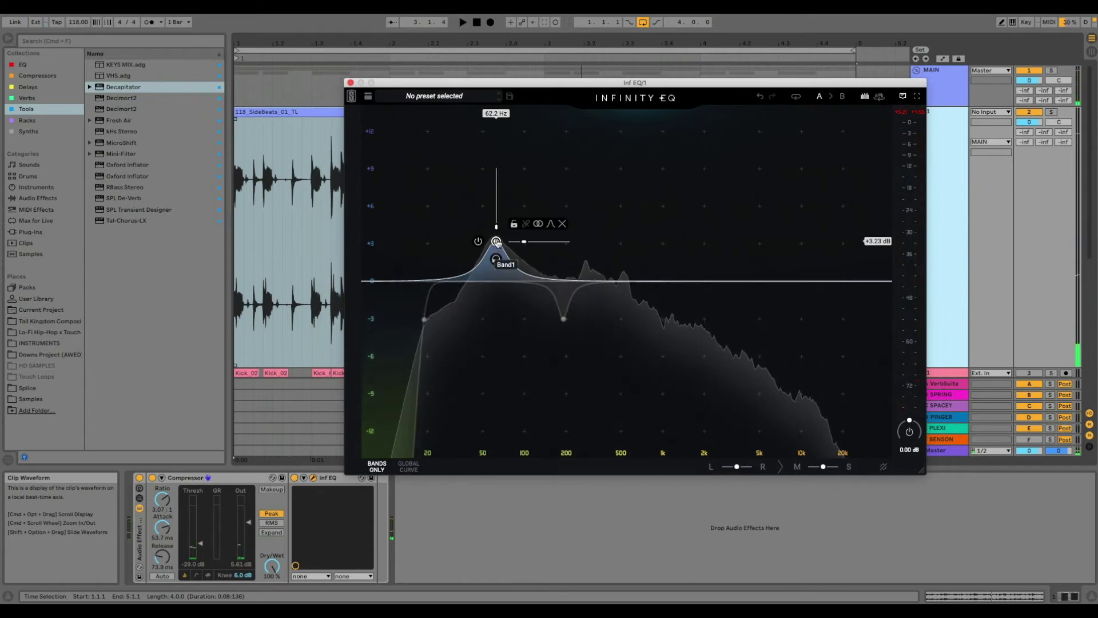
{"action": "double_click", "coordinate": [496, 241]}
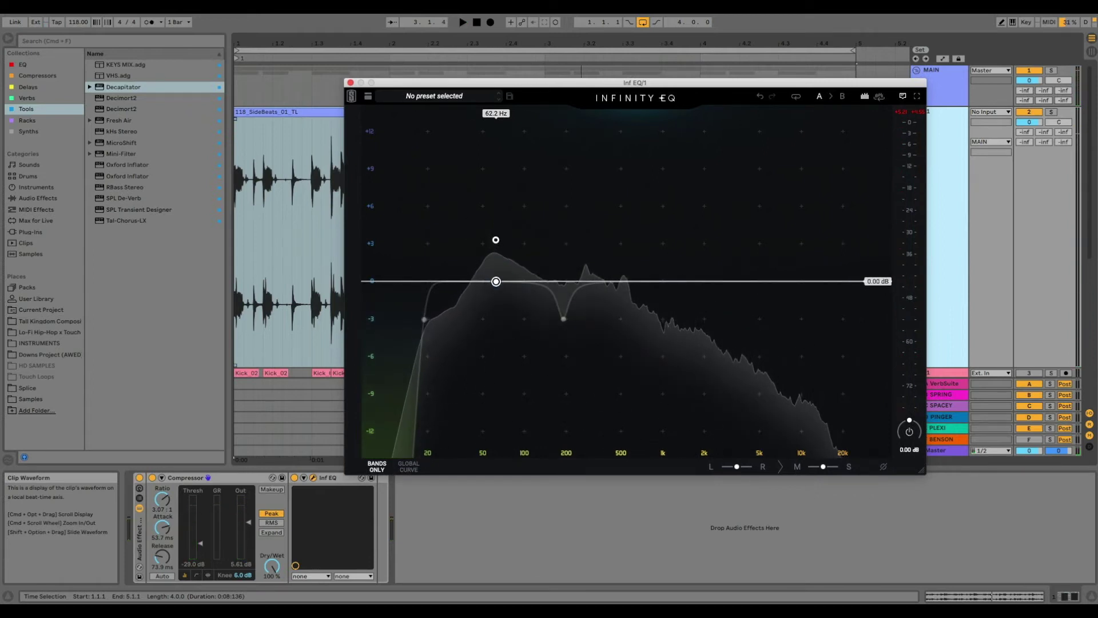
{"action": "left_click", "coordinate": [351, 82]}
Step: Unfold the Kick_02_TL track below the drum loop, solo it and play the kick layer alone
{"action": "left_click_drag", "start_coordinate": [264, 34], "coordinate": [243, 38]}
{"action": "left_click", "coordinate": [919, 373]}
{"action": "left_click", "coordinate": [939, 311]}
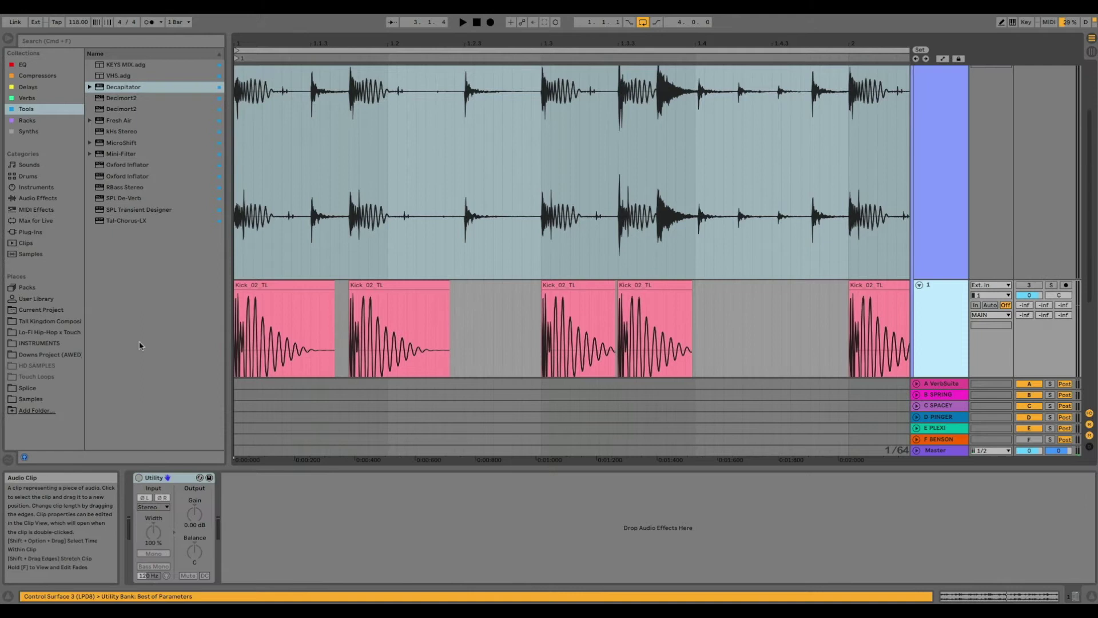
{"action": "scroll", "coordinate": [429, 237], "scroll_direction": "down", "scroll_amount": 1}
{"action": "scroll", "coordinate": [429, 237], "scroll_direction": "down", "scroll_amount": 1}
{"action": "left_click", "coordinate": [1051, 248]}
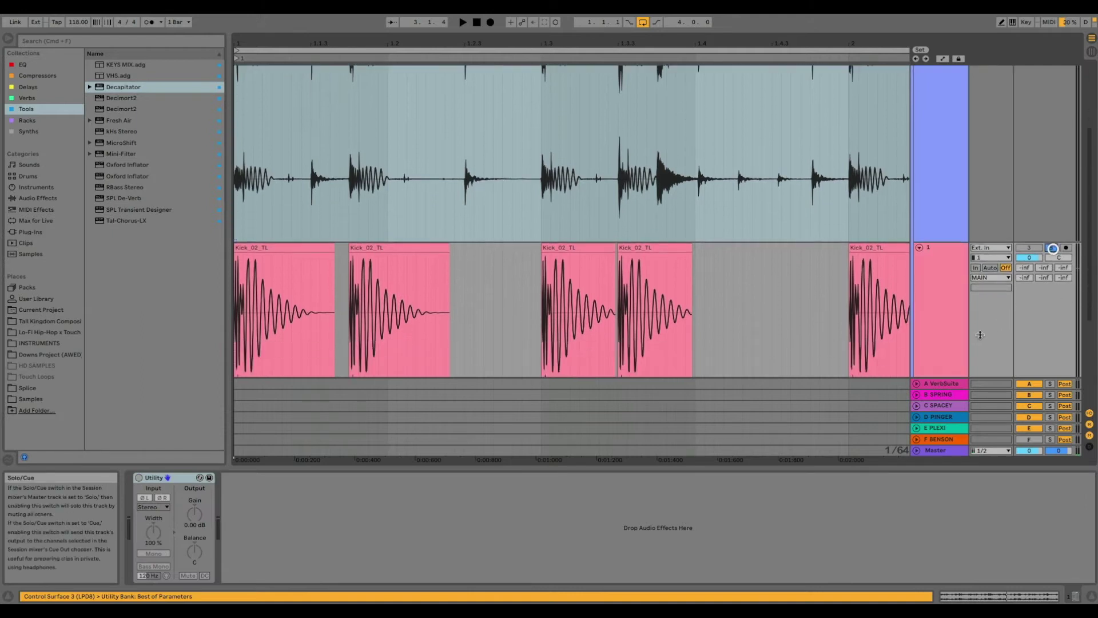
{"action": "key", "text": "space"}
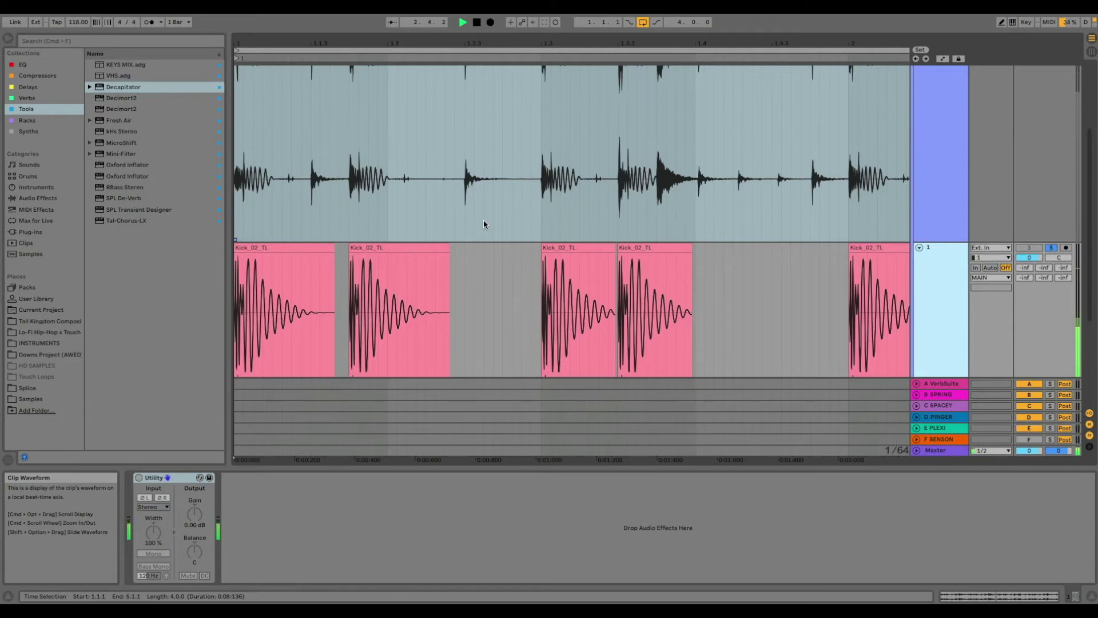
Step: Stop playback and solo the drum loop track alongside the already soloed kick layer
{"action": "key", "text": "space"}
{"action": "left_click_drag", "start_coordinate": [310, 42], "coordinate": [309, 39]}
{"action": "scroll", "coordinate": [366, 215], "scroll_direction": "up", "scroll_amount": 3}
{"action": "scroll", "coordinate": [366, 219], "scroll_direction": "up", "scroll_amount": 2}
{"action": "left_click", "coordinate": [1052, 111]}
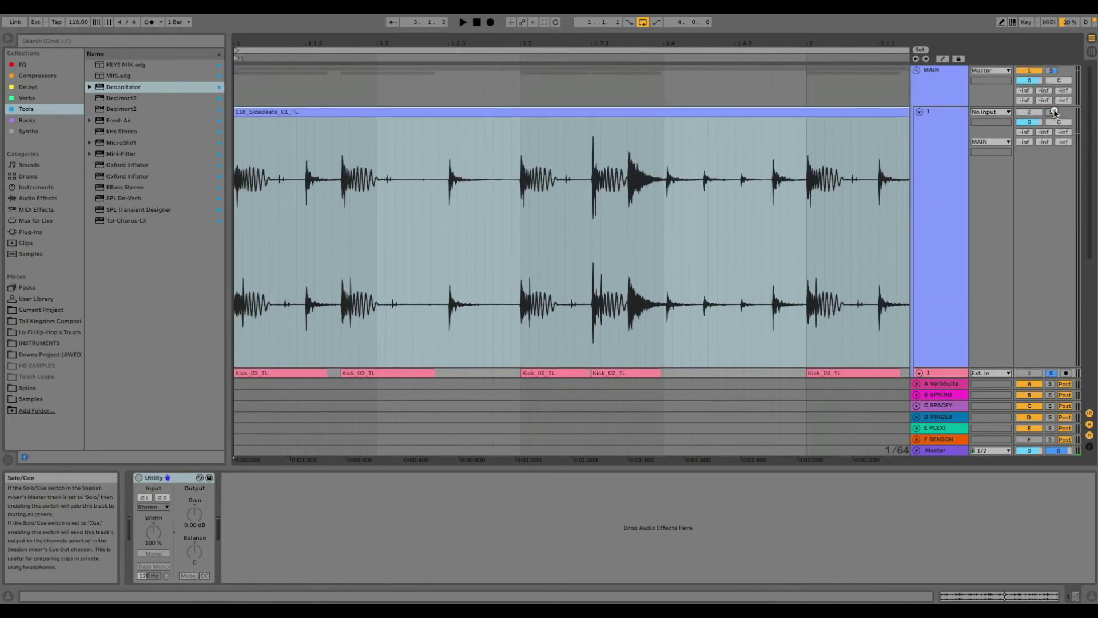
Step: Examine the start of the first kick at high magnification, comparing the drum loop's waveform with the Kick_02_TL layer beneath it
{"action": "scroll", "coordinate": [656, 349], "scroll_direction": "down", "scroll_amount": 2}
{"action": "left_click_drag", "start_coordinate": [250, 42], "coordinate": [346, 42]}
{"action": "left_click_drag", "start_coordinate": [254, 40], "coordinate": [400, 80]}
{"action": "scroll", "coordinate": [404, 154], "scroll_direction": "down", "scroll_amount": 3}
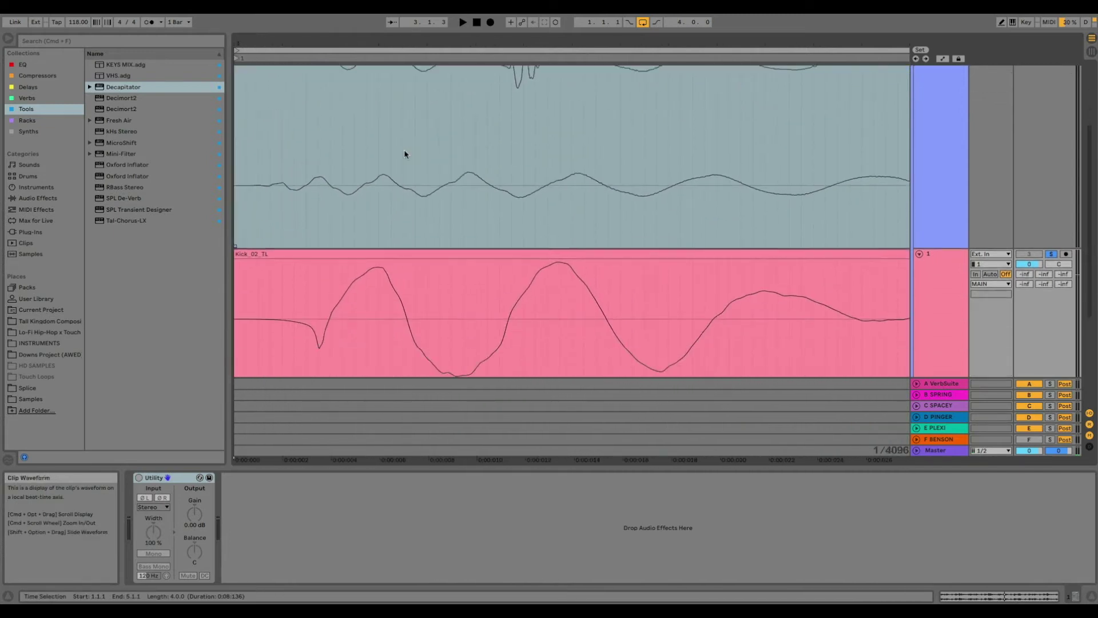
{"action": "left_click_drag", "start_coordinate": [376, 41], "coordinate": [365, 39]}
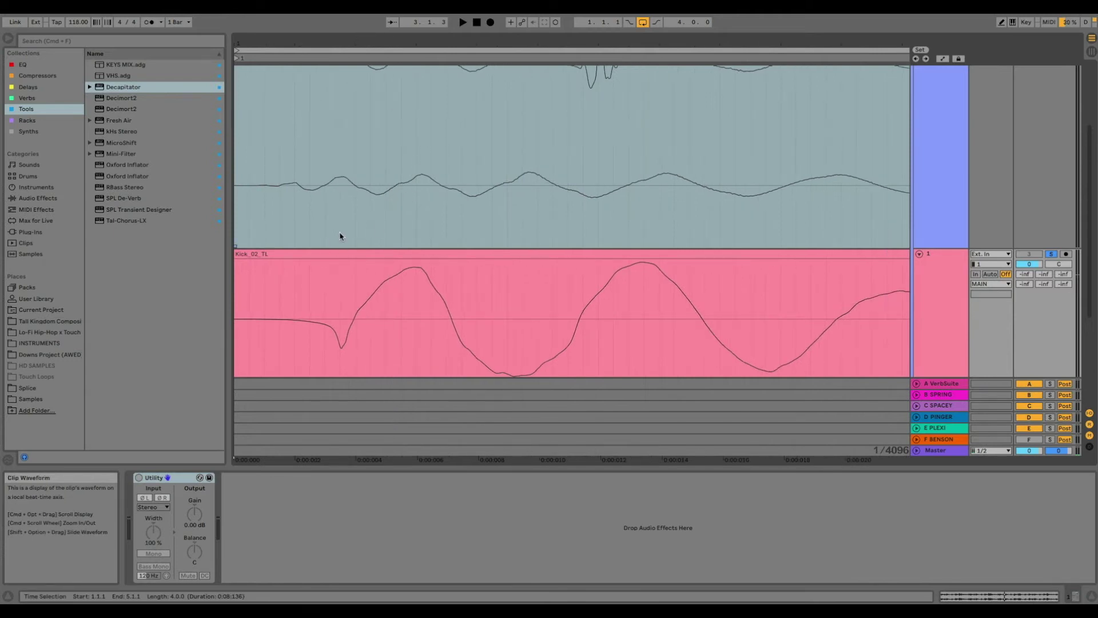
{"action": "left_click_drag", "start_coordinate": [312, 35], "coordinate": [312, 40]}
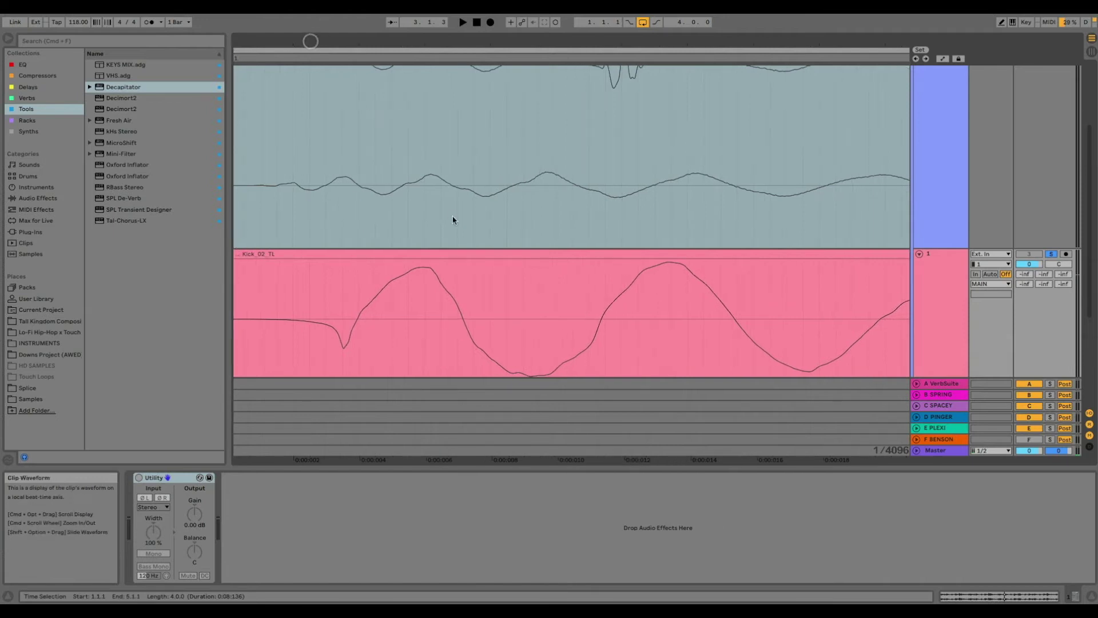
{"action": "scroll", "coordinate": [454, 218], "scroll_direction": "up", "scroll_amount": 3}
{"action": "left_click", "coordinate": [496, 118]}
{"action": "scroll", "coordinate": [493, 146], "scroll_direction": "down", "scroll_amount": 5}
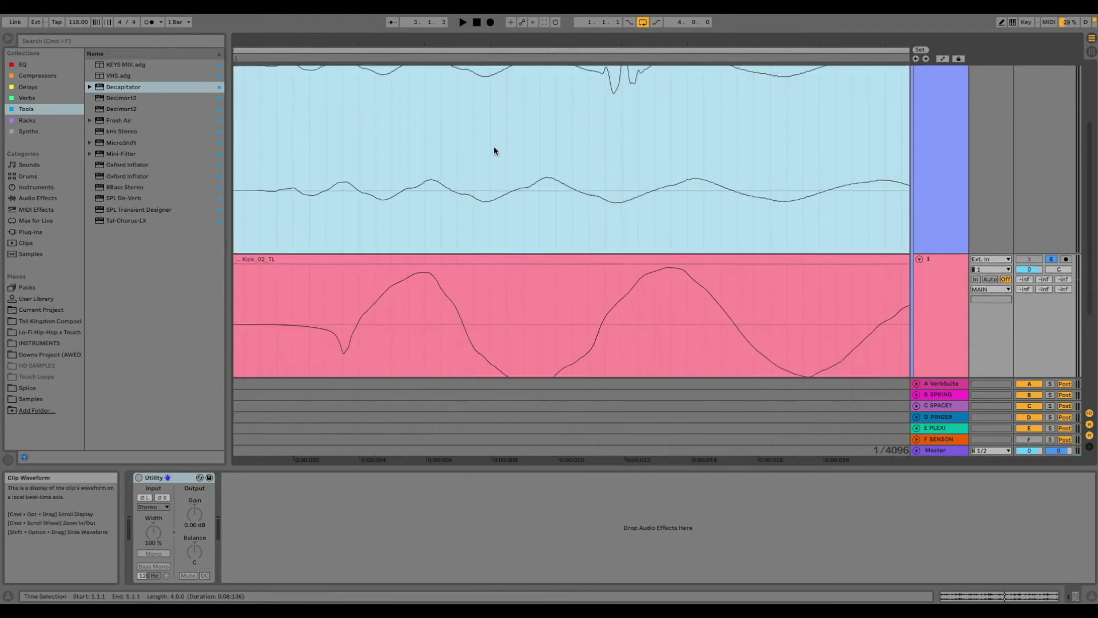
{"action": "left_click", "coordinate": [481, 229]}
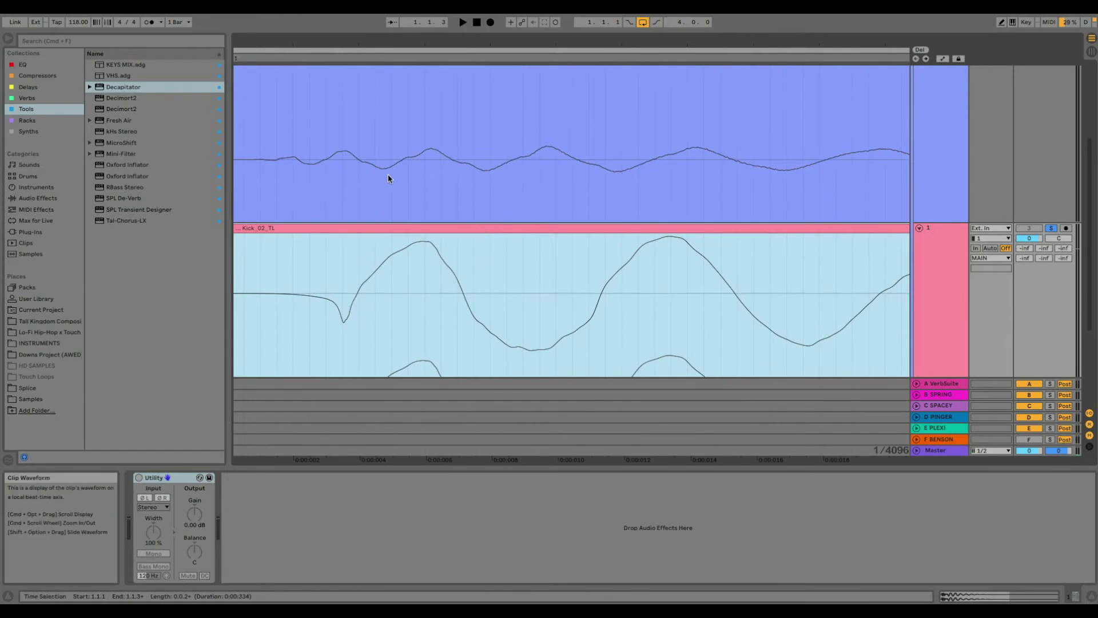
Step: Compare the positions of successive waveform peaks in the first kick between the drum loop and the Kick_02_TL layer
{"action": "left_click", "coordinate": [427, 104]}
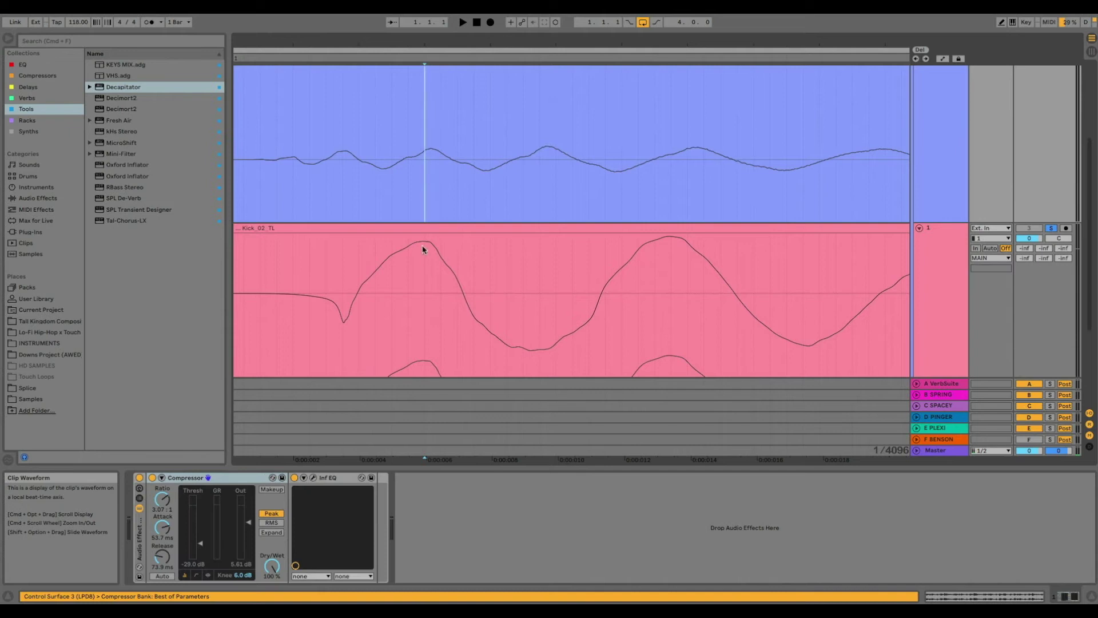
{"action": "left_click", "coordinate": [423, 250]}
{"action": "left_click", "coordinate": [688, 158]}
{"action": "left_click", "coordinate": [684, 252]}
{"action": "scroll", "coordinate": [684, 252], "scroll_direction": "right", "scroll_amount": 10}
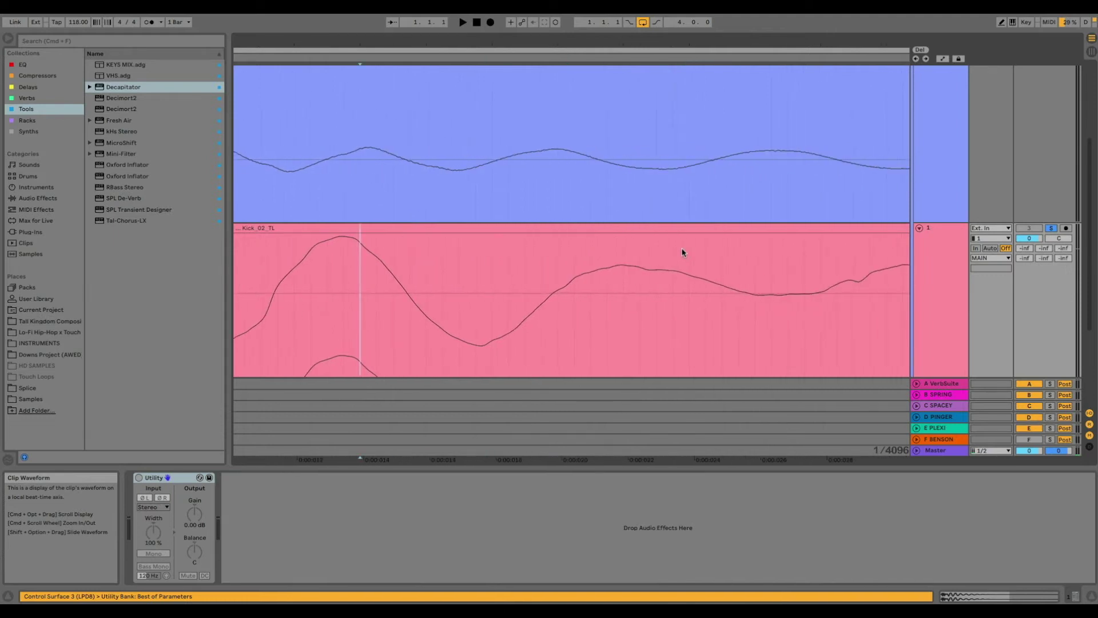
{"action": "left_click_drag", "start_coordinate": [691, 40], "coordinate": [689, 38]}
{"action": "scroll", "coordinate": [670, 200], "scroll_direction": "down", "scroll_amount": 5}
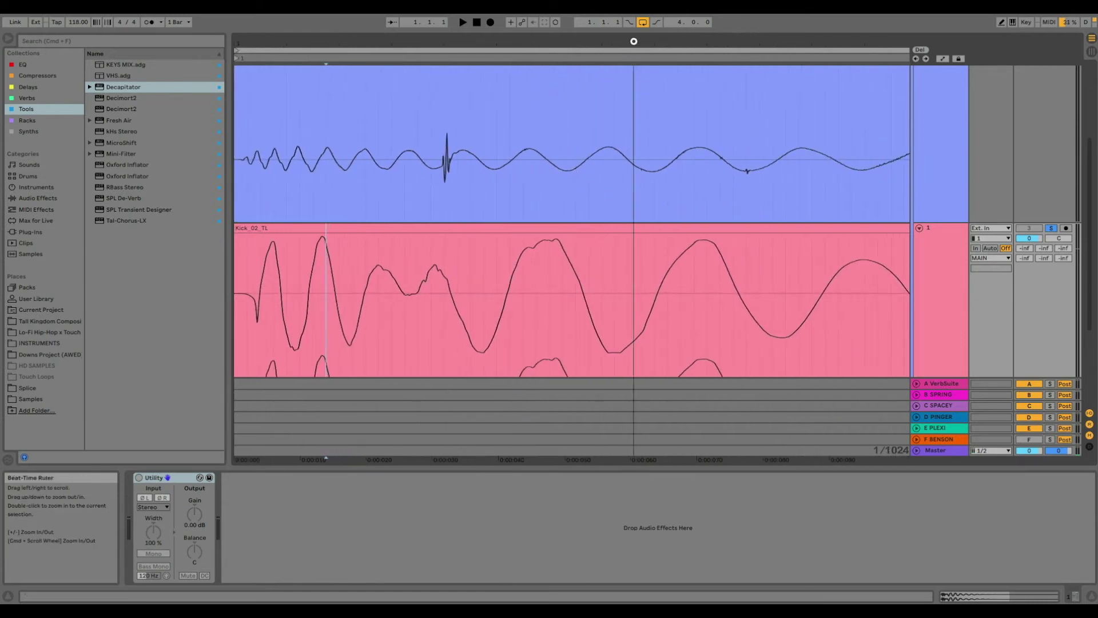
Step: Inspect the second kick near 1.1.4, comparing its onset and first peak in the drum loop with those of the Kick_02_TL clip
{"action": "left_click_drag", "start_coordinate": [632, 37], "coordinate": [633, 41]}
{"action": "left_click_drag", "start_coordinate": [252, 39], "coordinate": [251, 34]}
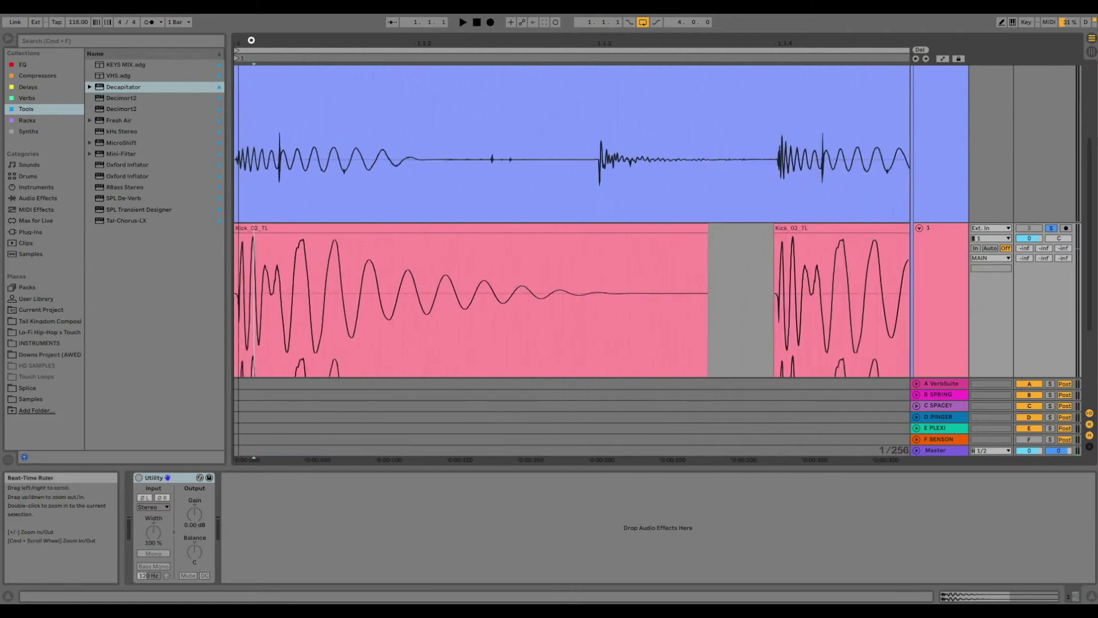
{"action": "left_click_drag", "start_coordinate": [705, 36], "coordinate": [705, 39]}
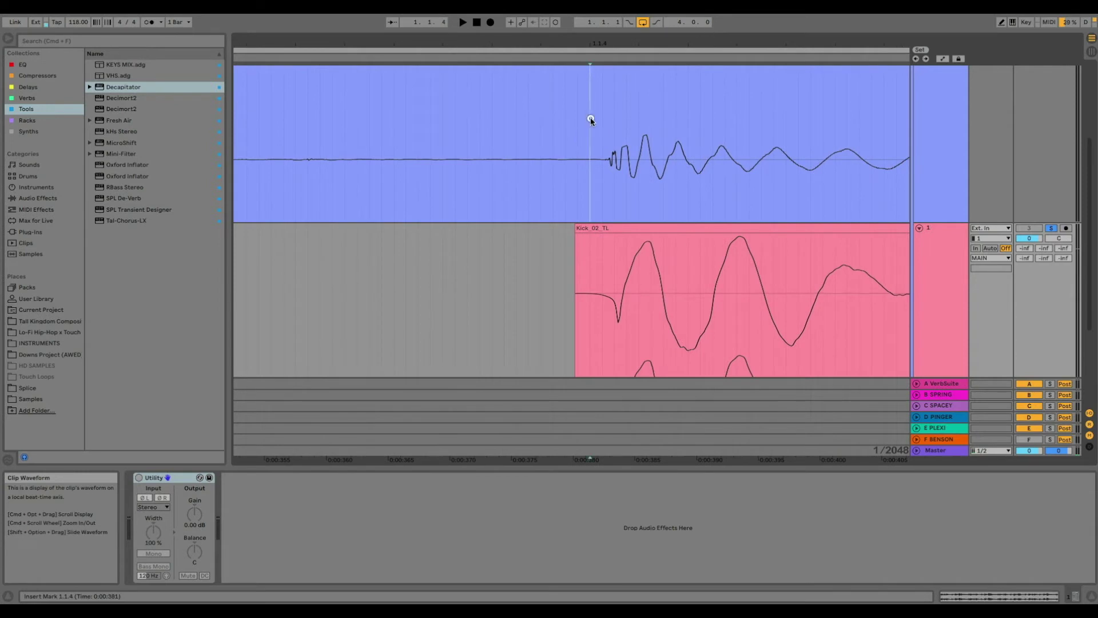
{"action": "left_click", "coordinate": [591, 118]}
{"action": "left_click_drag", "start_coordinate": [591, 120], "coordinate": [601, 119]}
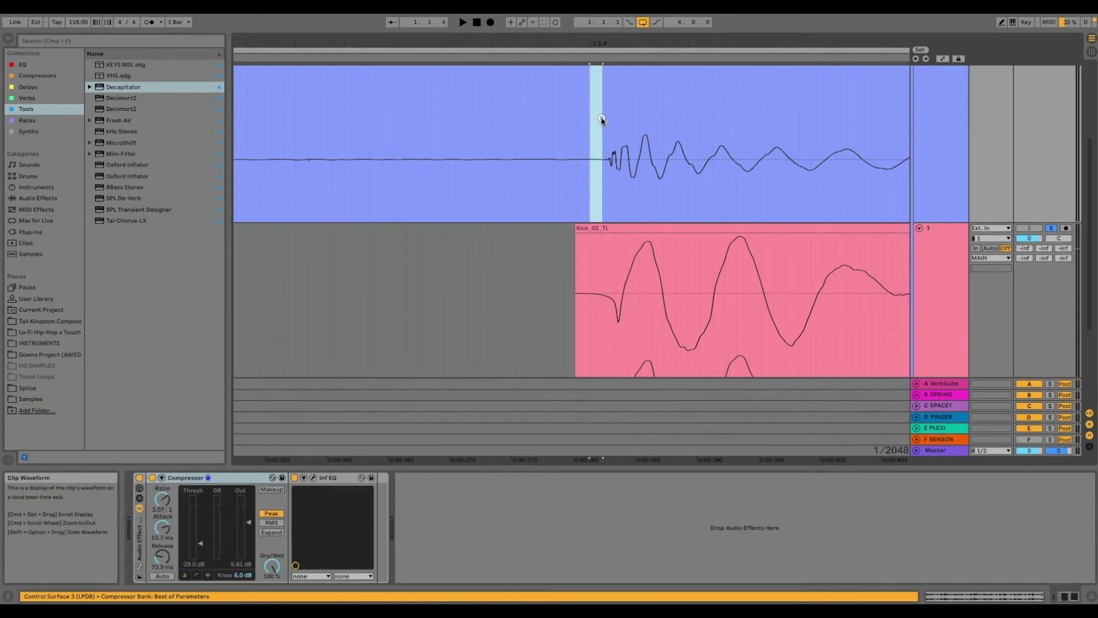
{"action": "left_click_drag", "start_coordinate": [605, 39], "coordinate": [605, 44]}
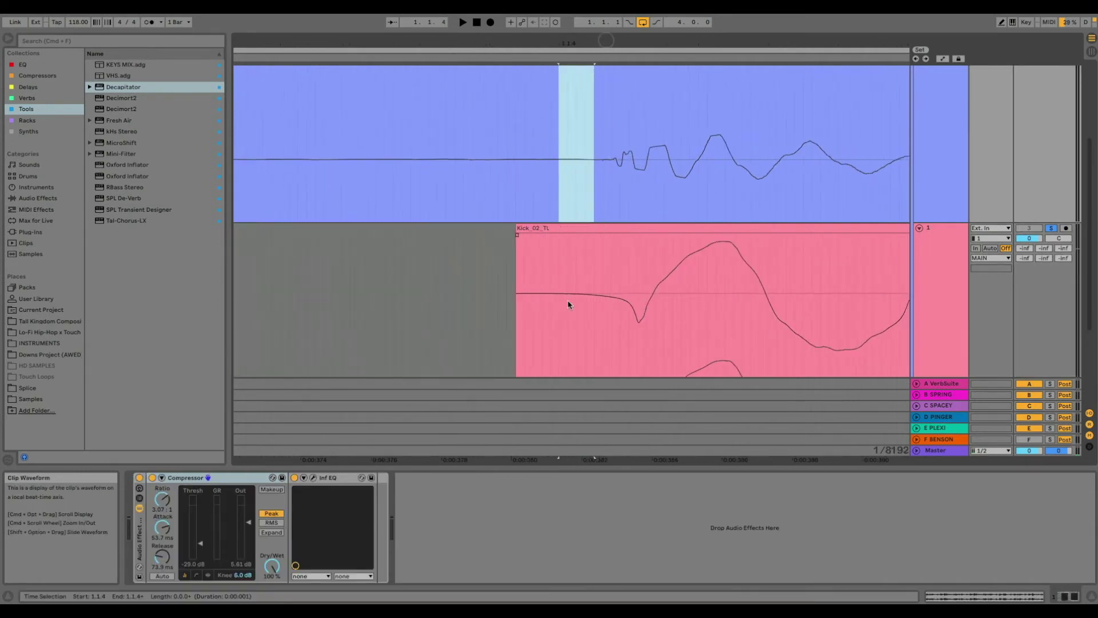
{"action": "left_click_drag", "start_coordinate": [745, 45], "coordinate": [428, 62]}
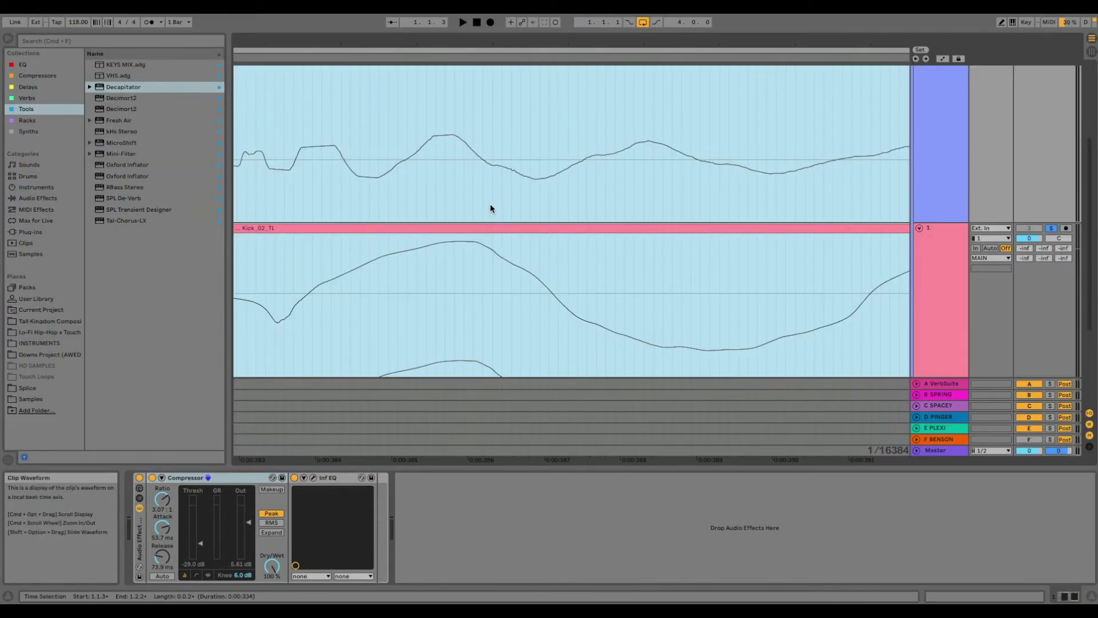
{"action": "left_click", "coordinate": [468, 254]}
{"action": "left_click", "coordinate": [454, 146]}
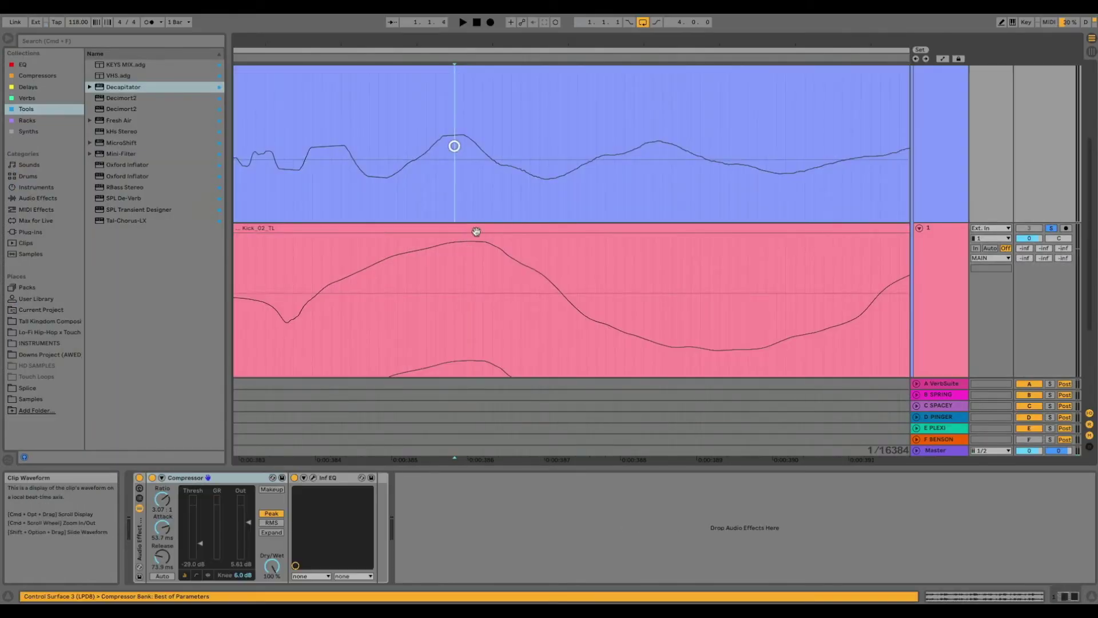
{"action": "scroll", "coordinate": [675, 182], "scroll_direction": "right", "scroll_amount": 6}
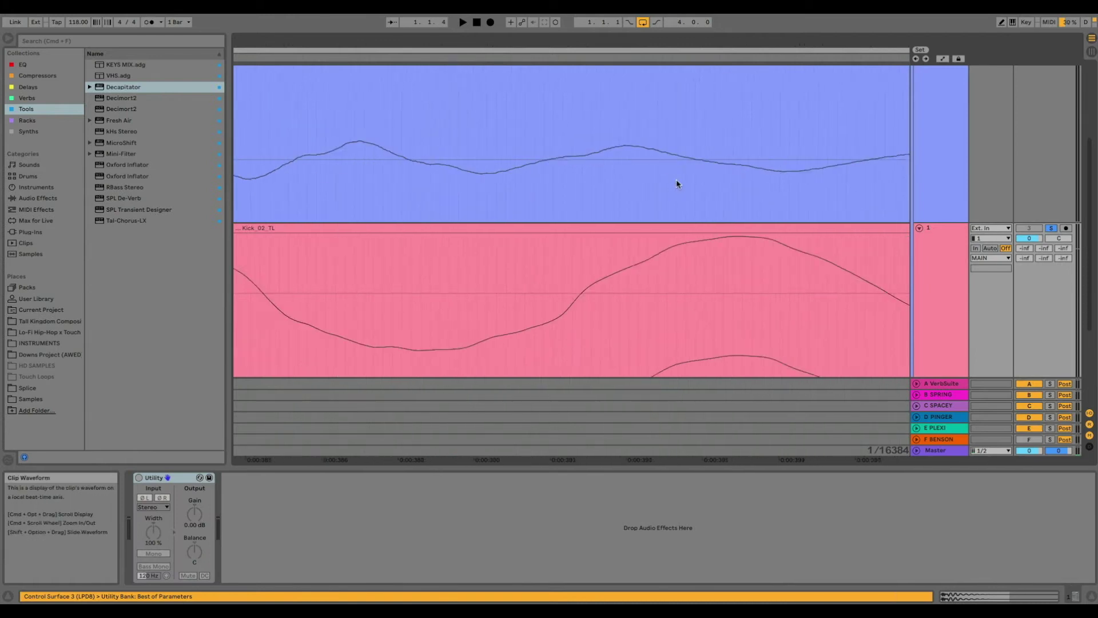
Step: Nudge the Kick_02_TL clip at bar 2 slightly earlier toward the loop's kick peak and trim its start back to the bar line
{"action": "key", "text": "minus"}
{"action": "key", "text": "minus"}
{"action": "key", "text": "minus"}
{"action": "key", "text": "minus"}
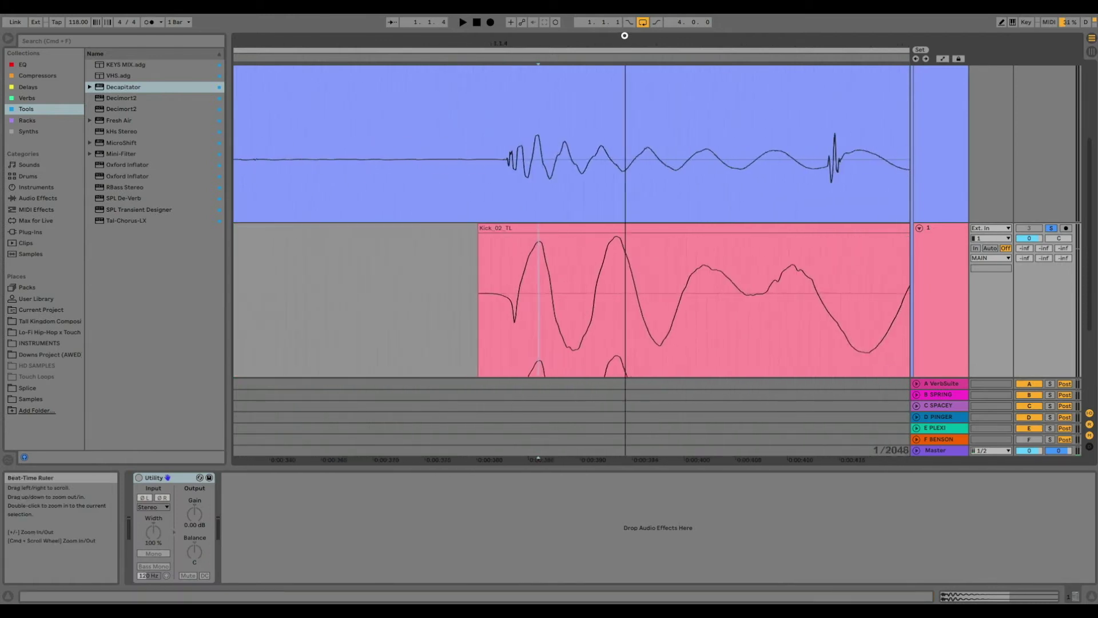
{"action": "key", "text": "minus"}
{"action": "key", "text": "minus"}
{"action": "key", "text": "minus"}
{"action": "key", "text": "minus"}
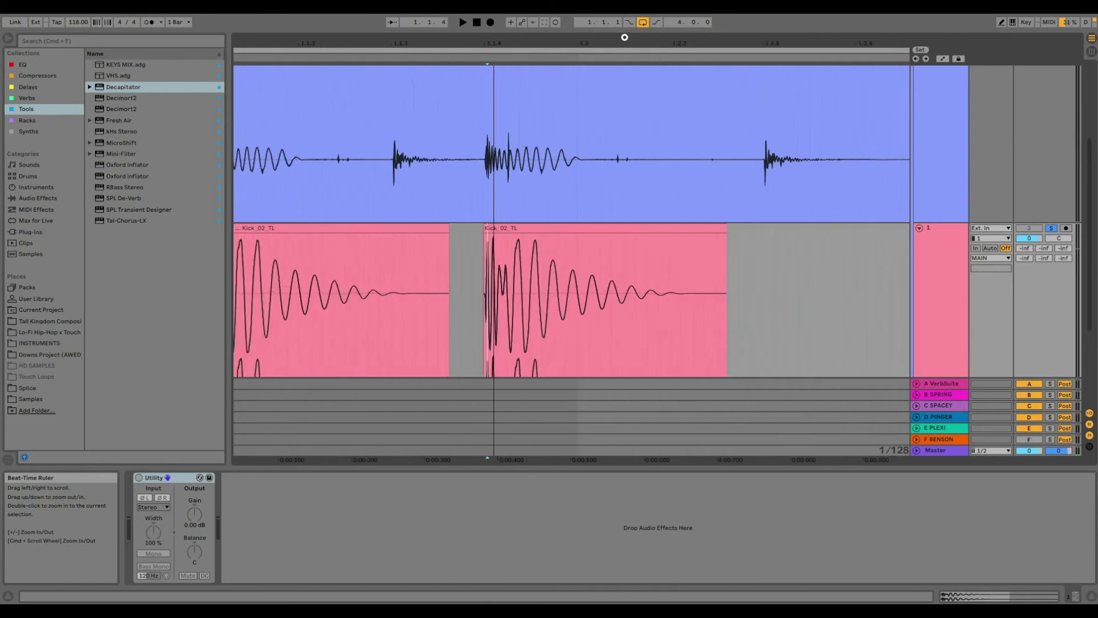
{"action": "left_click_drag", "start_coordinate": [745, 35], "coordinate": [748, 37]}
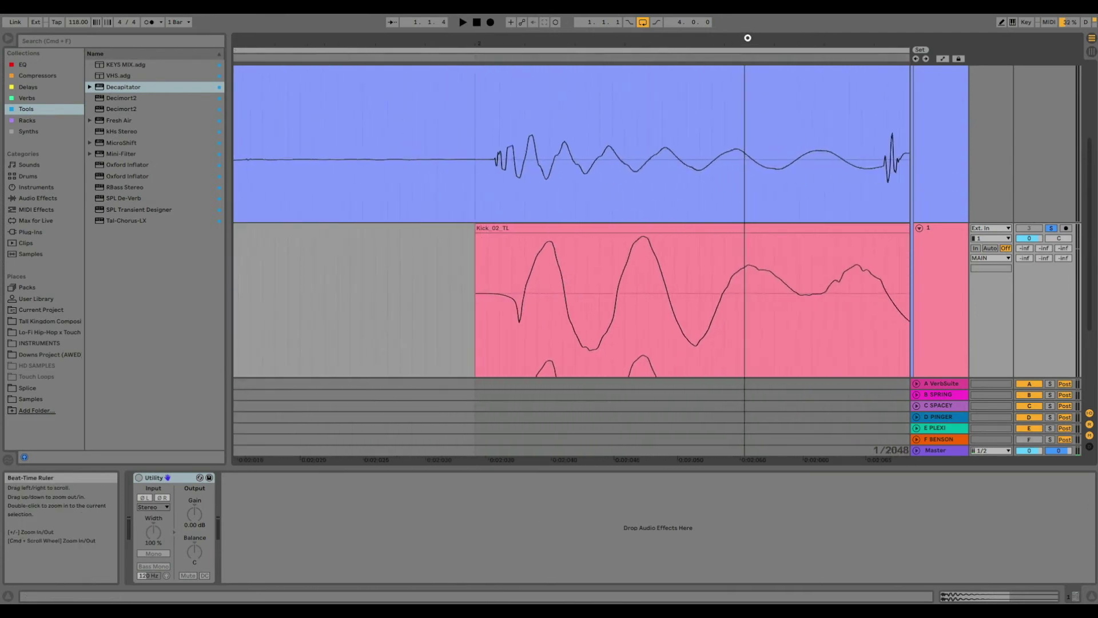
{"action": "left_click_drag", "start_coordinate": [748, 37], "coordinate": [748, 36]}
{"action": "scroll", "coordinate": [502, 198], "scroll_direction": "down", "scroll_amount": 2}
{"action": "scroll", "coordinate": [502, 199], "scroll_direction": "left", "scroll_amount": 2}
{"action": "left_click_drag", "start_coordinate": [444, 225], "coordinate": [424, 228]}
{"action": "scroll", "coordinate": [432, 229], "scroll_direction": "left", "scroll_amount": 4}
{"action": "left_click_drag", "start_coordinate": [339, 228], "coordinate": [366, 230]}
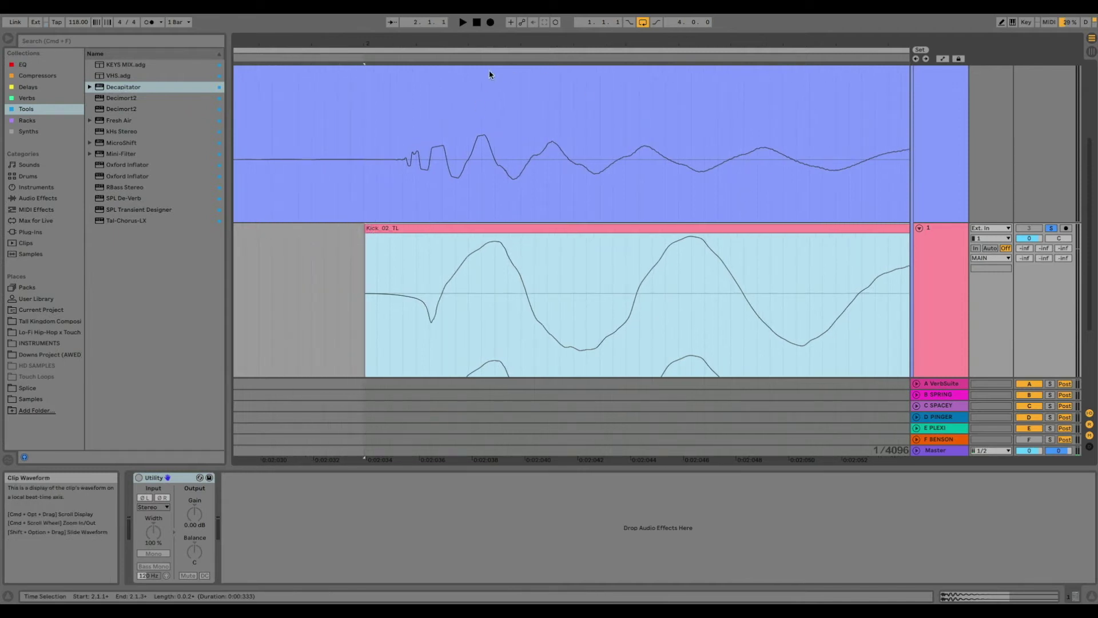
Step: Return to the beginning of the arrangement, select the kick layer track and show its Utility device
{"action": "left_click_drag", "start_coordinate": [511, 41], "coordinate": [511, 28]}
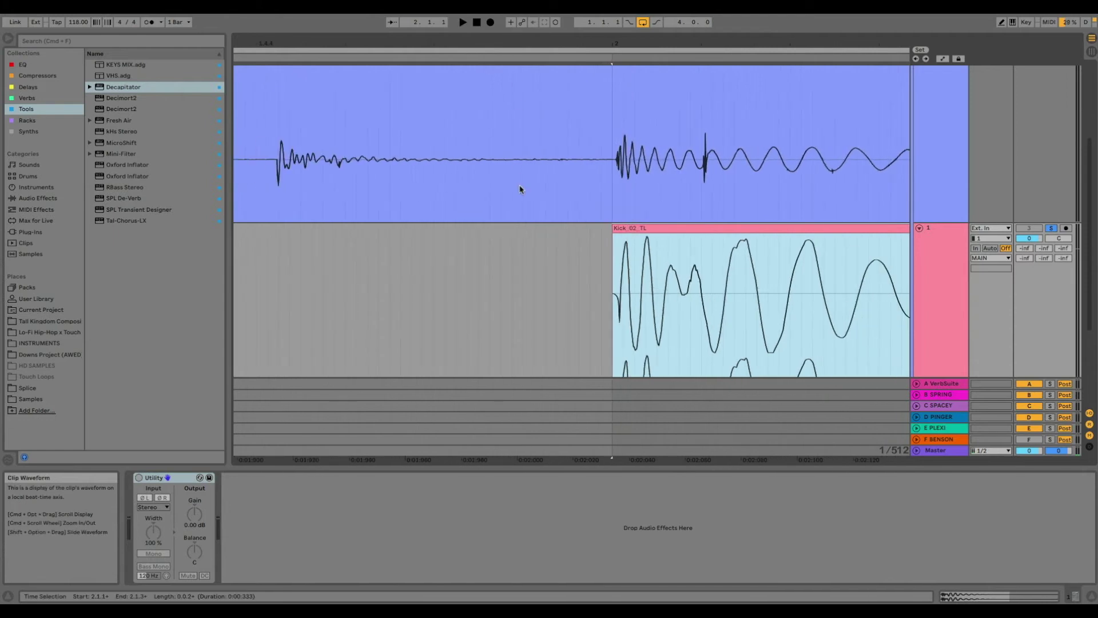
{"action": "left_click_drag", "start_coordinate": [641, 41], "coordinate": [637, 40]}
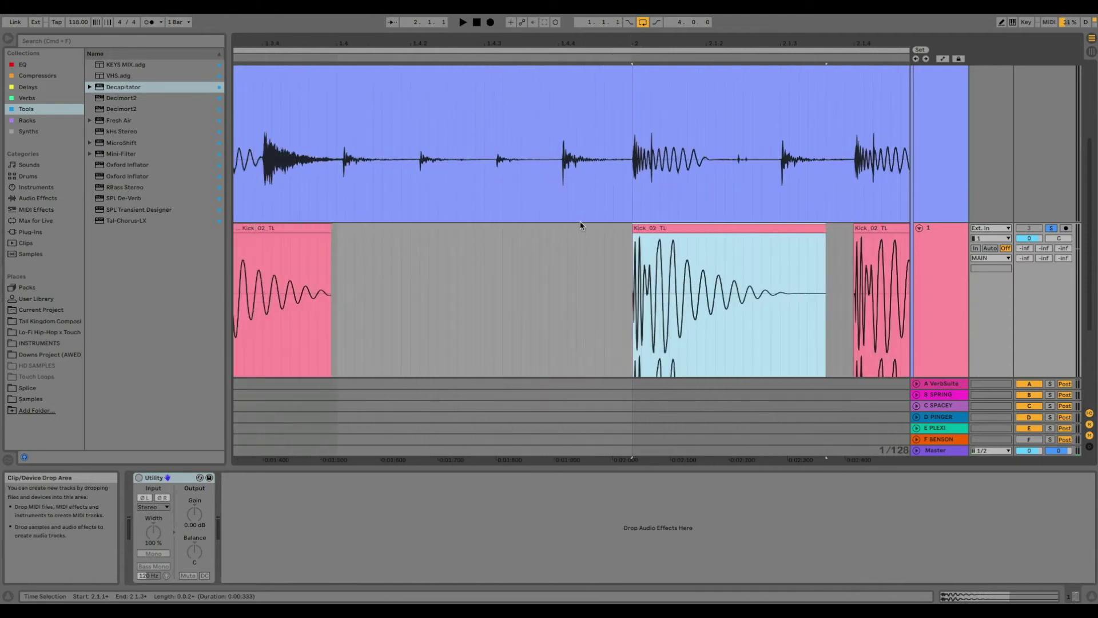
{"action": "scroll", "coordinate": [580, 224], "scroll_direction": "left", "scroll_amount": 6}
{"action": "scroll", "coordinate": [553, 220], "scroll_direction": "left", "scroll_amount": 6}
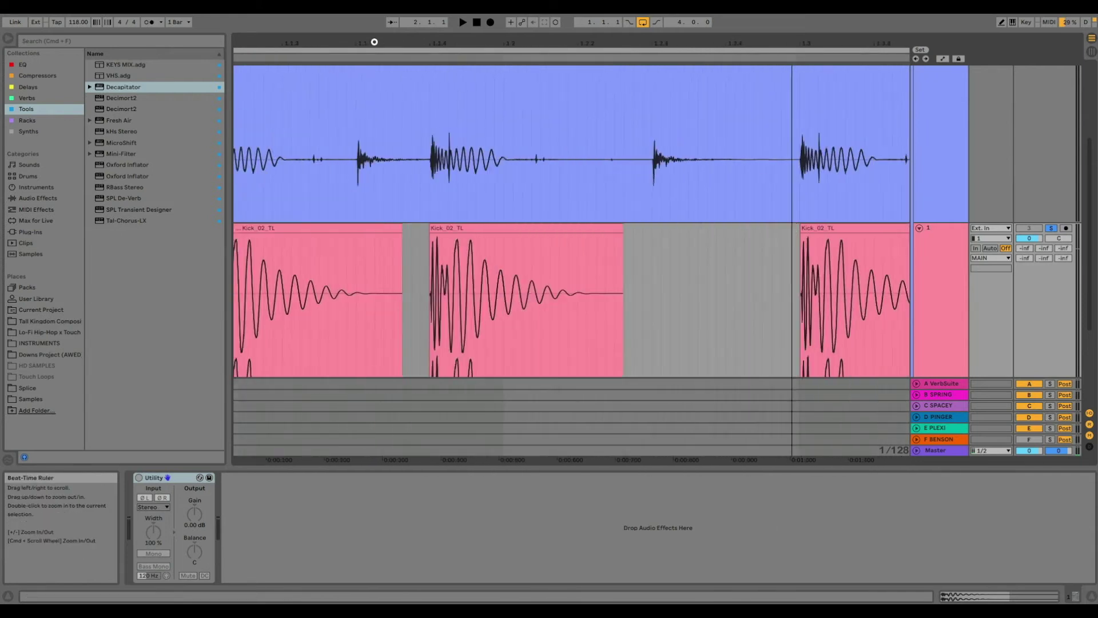
{"action": "left_click", "coordinate": [937, 256]}
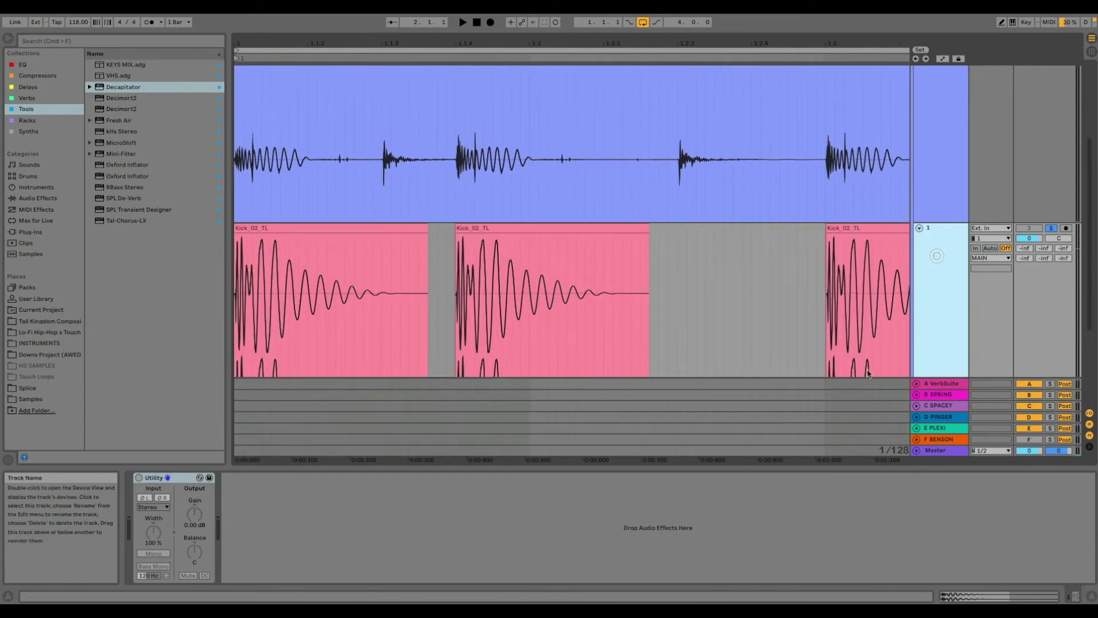
{"action": "left_click", "coordinate": [139, 478]}
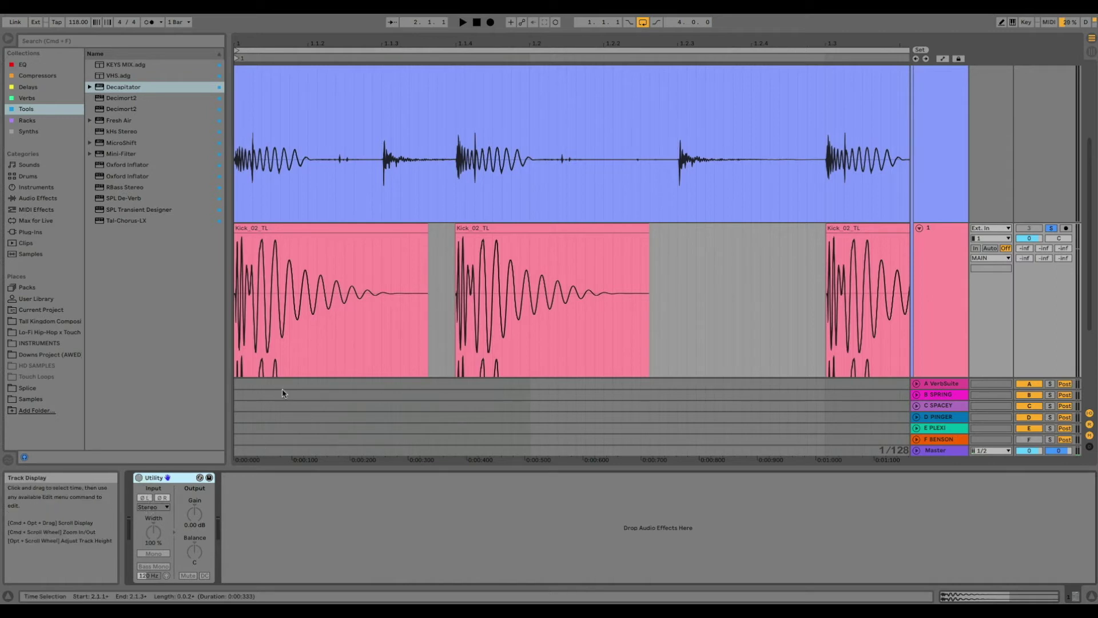
Step: Inspect how the first kick's peaks line up between the drum loop and the layer, and reselect the kick layer track
{"action": "left_click_drag", "start_coordinate": [245, 40], "coordinate": [270, 42]}
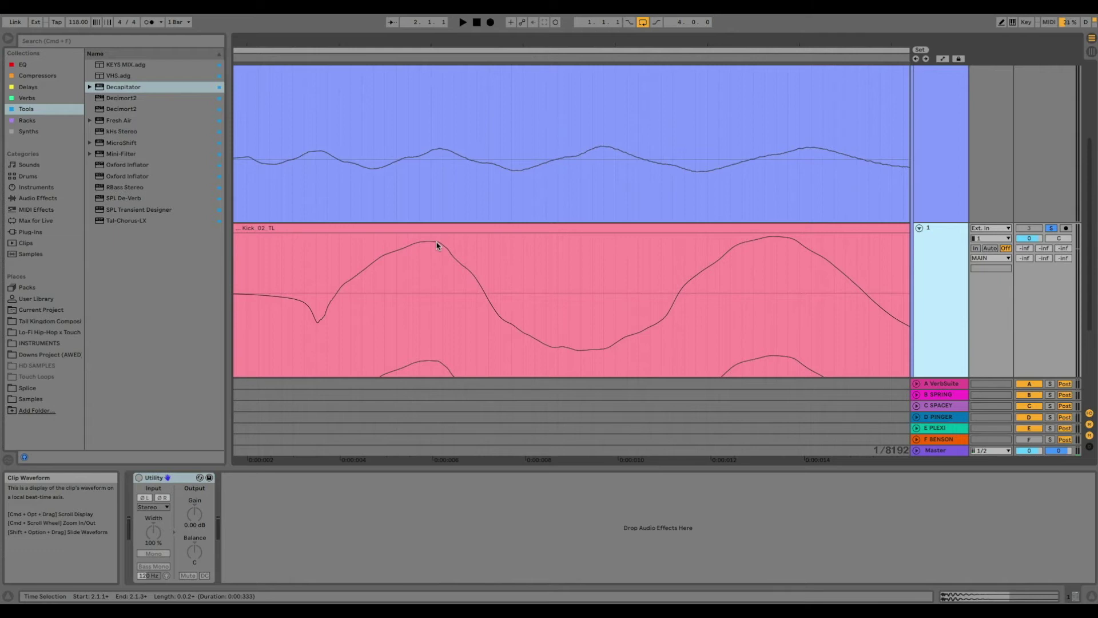
{"action": "left_click", "coordinate": [919, 227]}
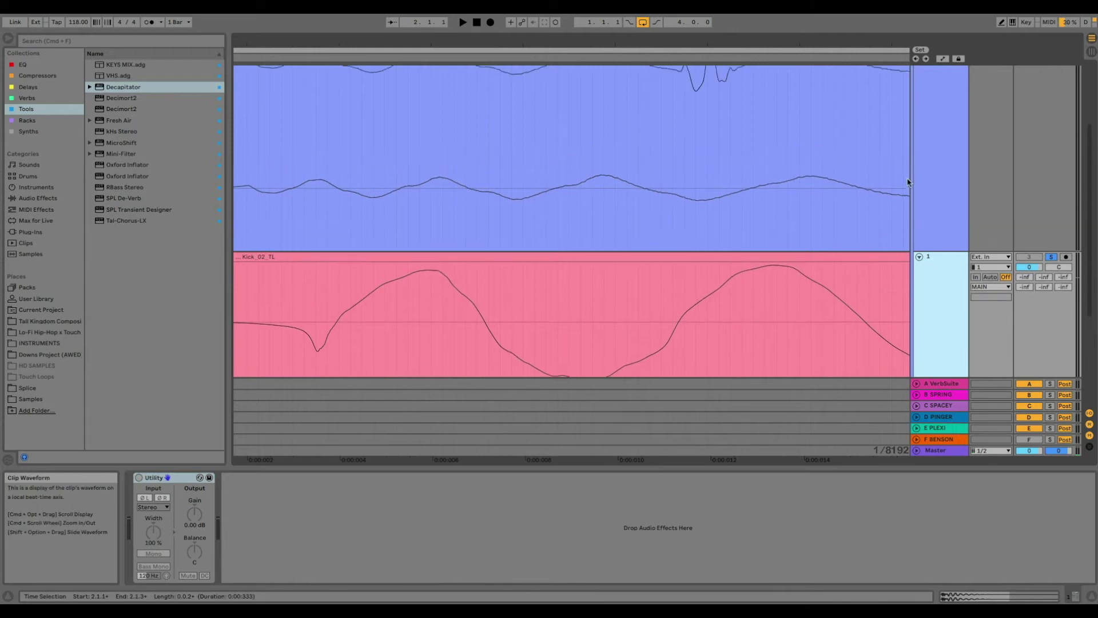
{"action": "left_click", "coordinate": [944, 372]}
{"action": "left_click", "coordinate": [920, 372]}
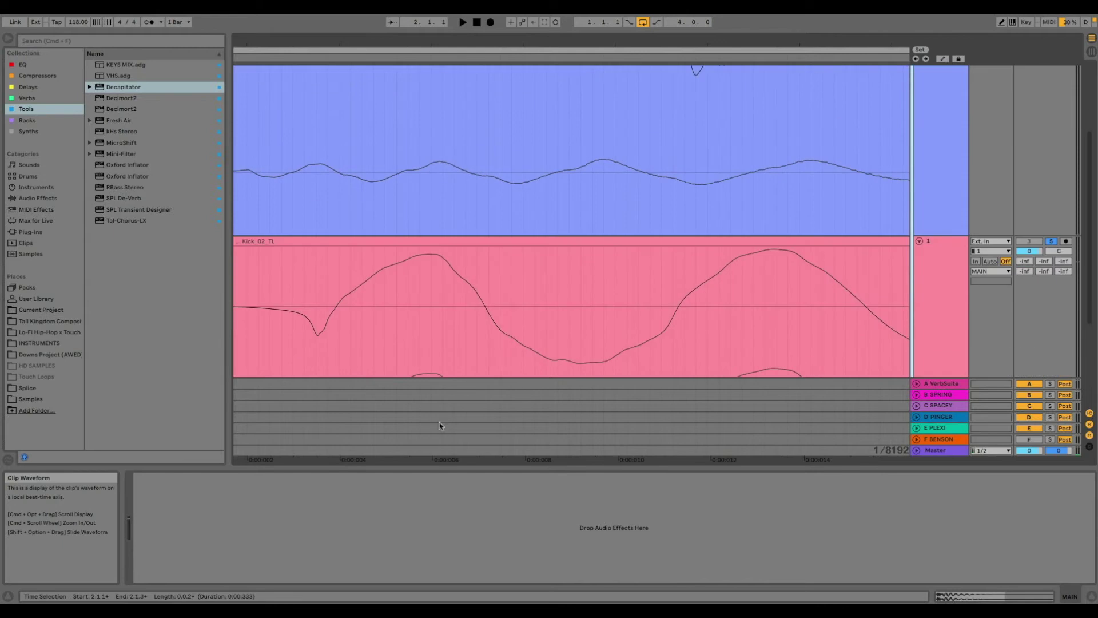
{"action": "left_click", "coordinate": [902, 286]}
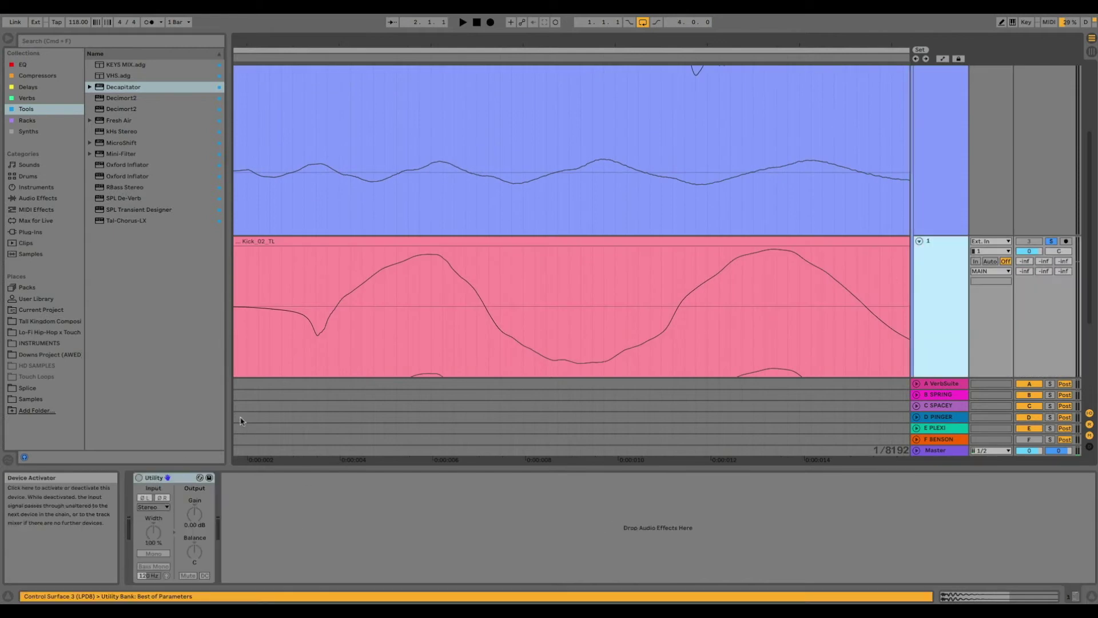
Step: Play the drum loop with the kick layer, switch on the layer's Utility with both channels phase-inverted, and stop after listening
{"action": "left_click_drag", "start_coordinate": [457, 37], "coordinate": [454, 40]}
{"action": "key", "text": "space"}
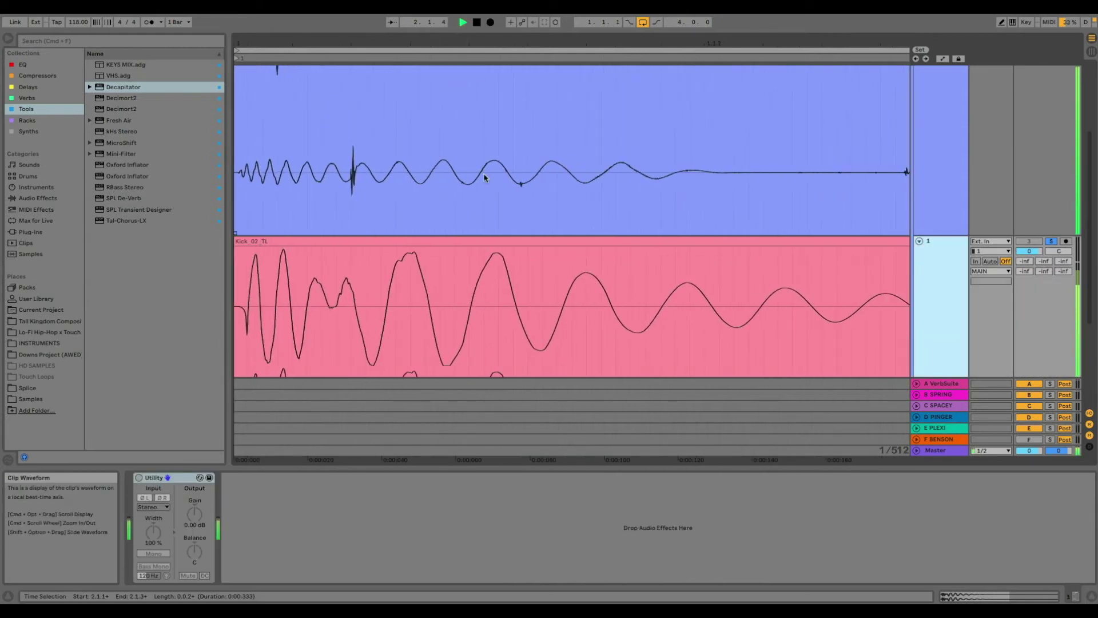
{"action": "left_click", "coordinate": [138, 478]}
{"action": "key", "text": "space"}
{"action": "key", "text": "space"}
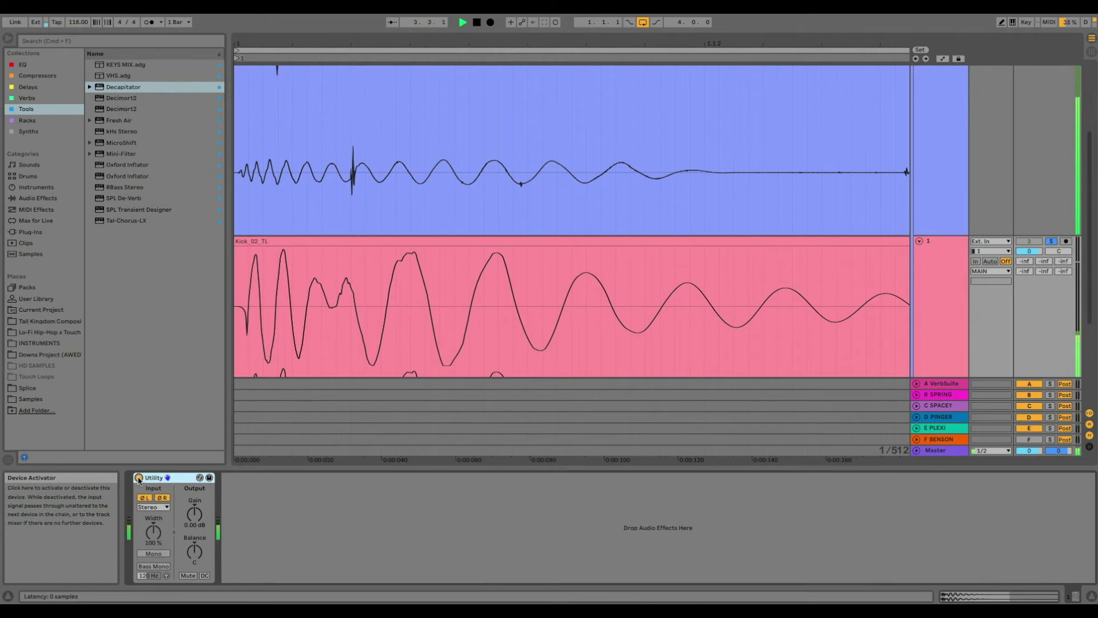
{"action": "left_click", "coordinate": [592, 39]}
{"action": "key", "text": "space"}
Step: Recheck the first kick's waveform against the Kick_02_TL layer up close and select the layer's Utility device
{"action": "left_click_drag", "start_coordinate": [593, 38], "coordinate": [588, 35]}
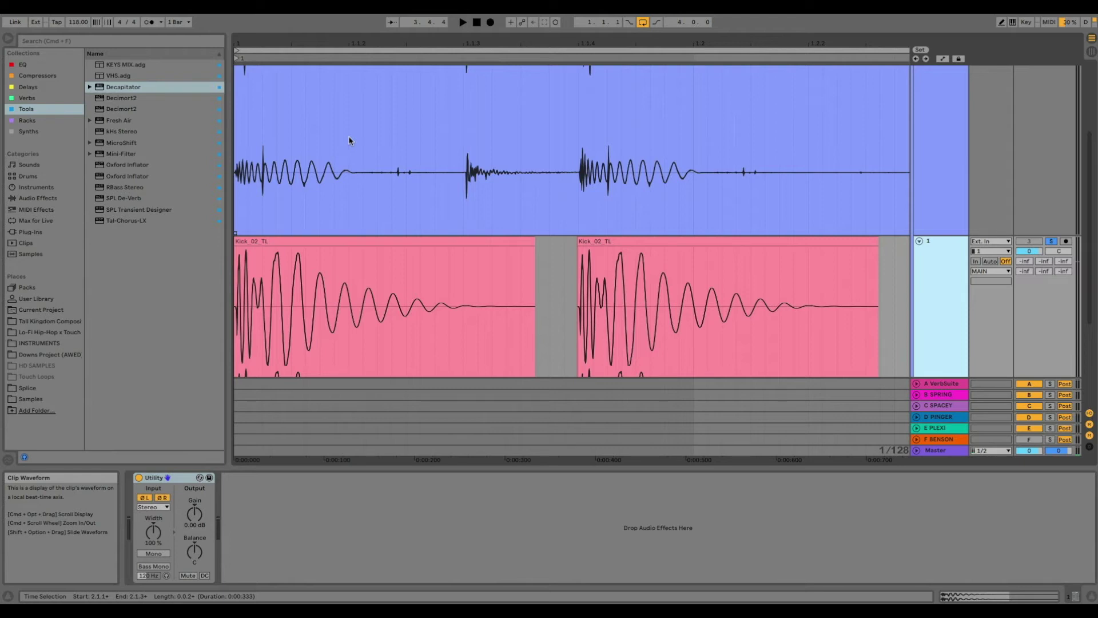
{"action": "left_click", "coordinate": [245, 86]}
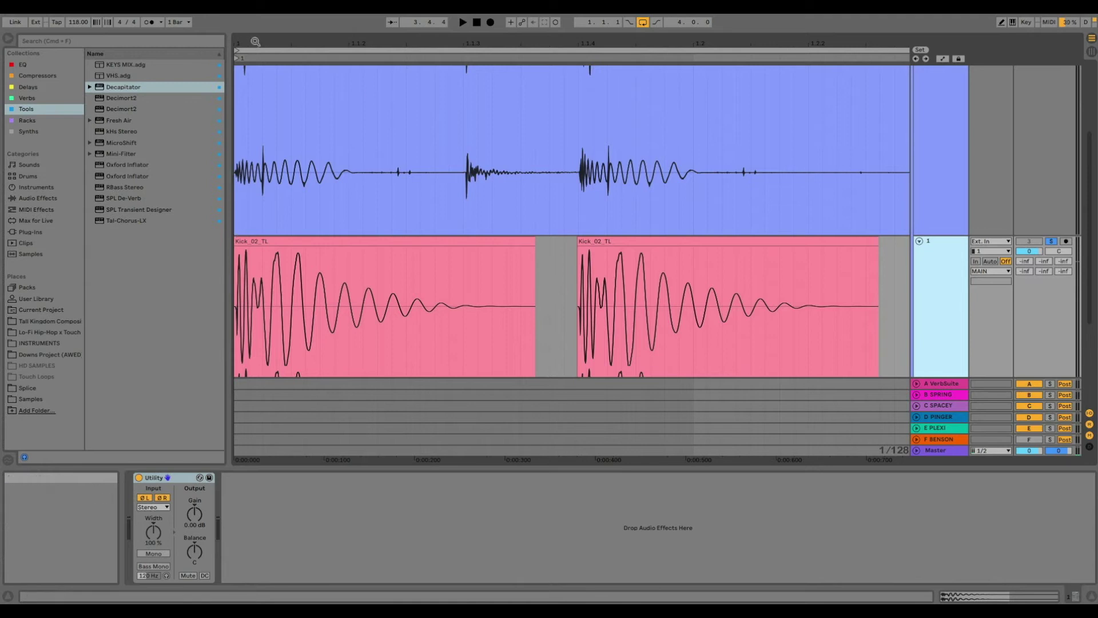
{"action": "left_click_drag", "start_coordinate": [246, 43], "coordinate": [244, 39]}
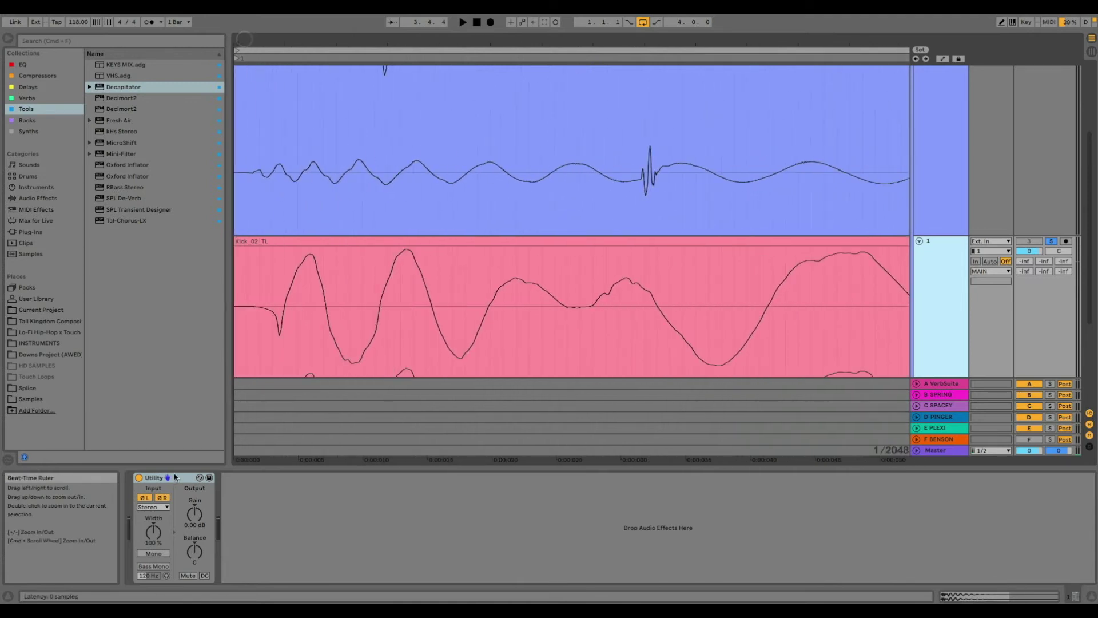
{"action": "left_click", "coordinate": [156, 479]}
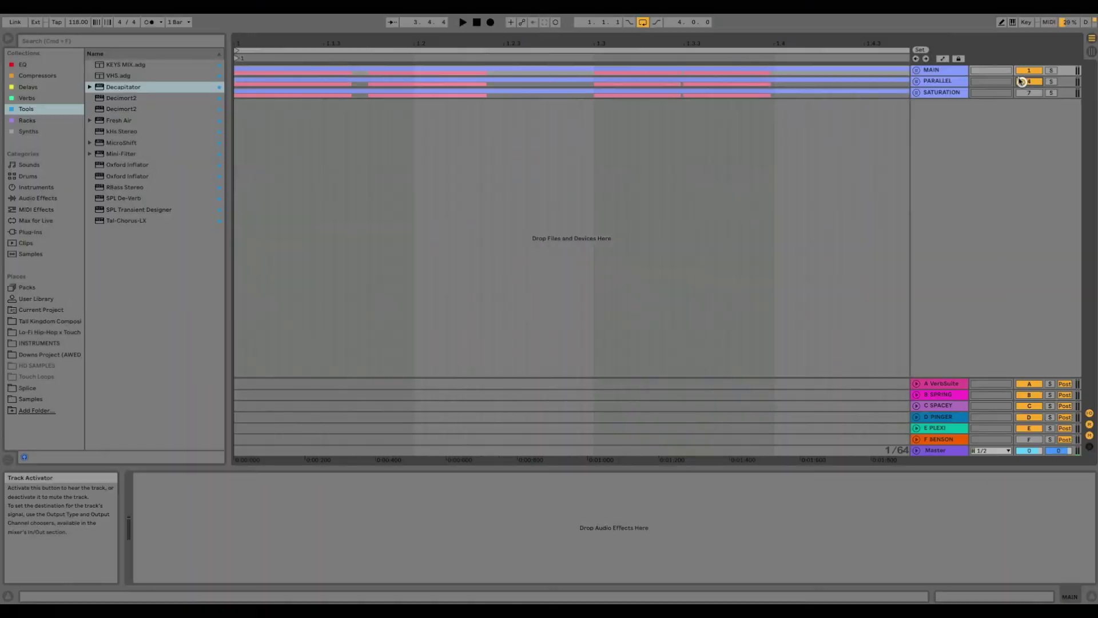
Step: Leave only the PARALLEL group active, unfold it and review the devices on the group, its drum loop track and its kick layer track
{"action": "left_click", "coordinate": [932, 81]}
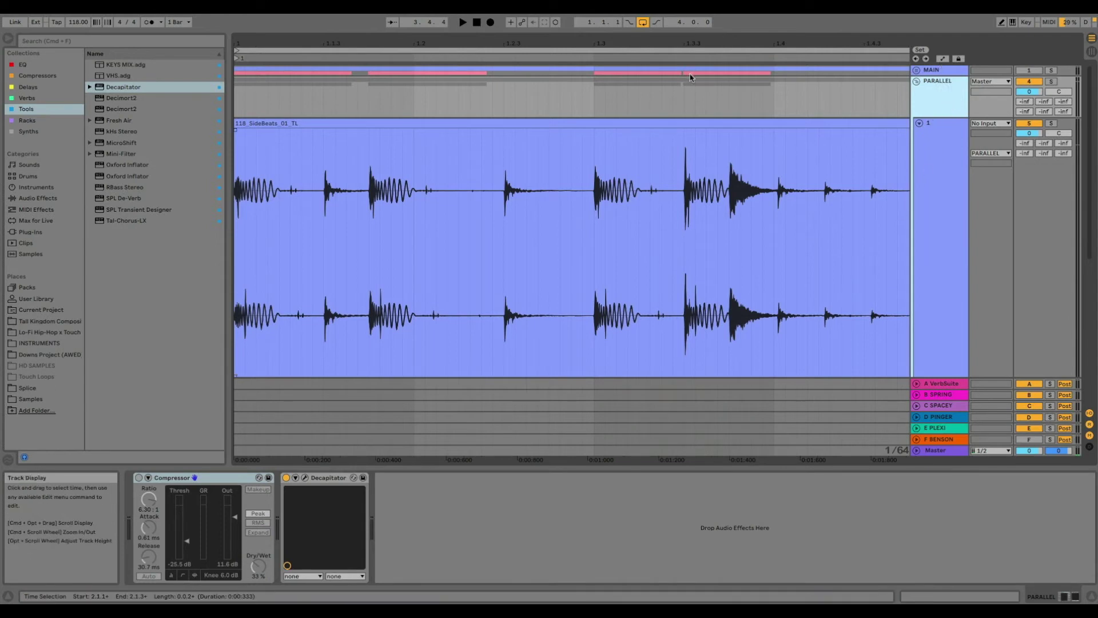
{"action": "left_click", "coordinate": [939, 149]}
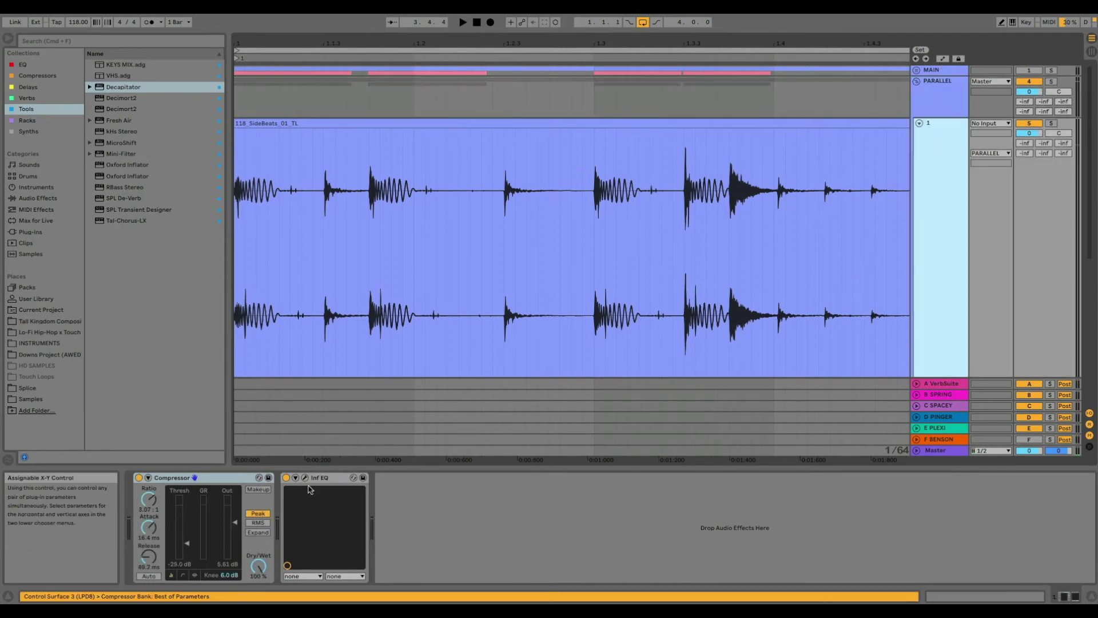
{"action": "left_click", "coordinate": [195, 480]}
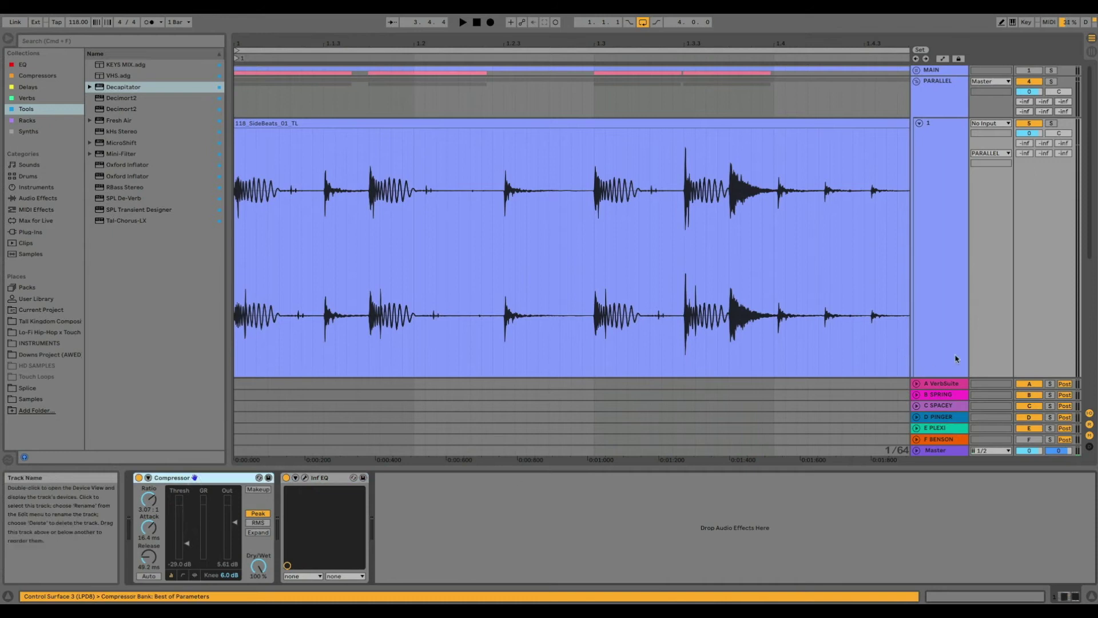
{"action": "scroll", "coordinate": [951, 372], "scroll_direction": "down", "scroll_amount": 3}
{"action": "left_click", "coordinate": [942, 341]}
{"action": "scroll", "coordinate": [479, 277], "scroll_direction": "up", "scroll_amount": 3}
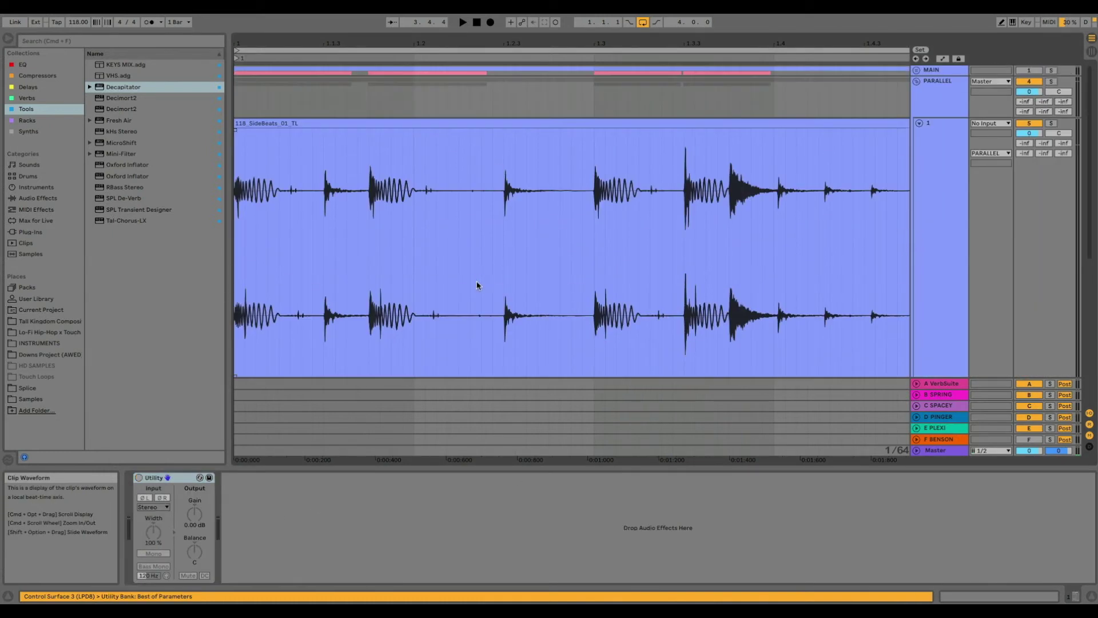
{"action": "left_click", "coordinate": [945, 95]}
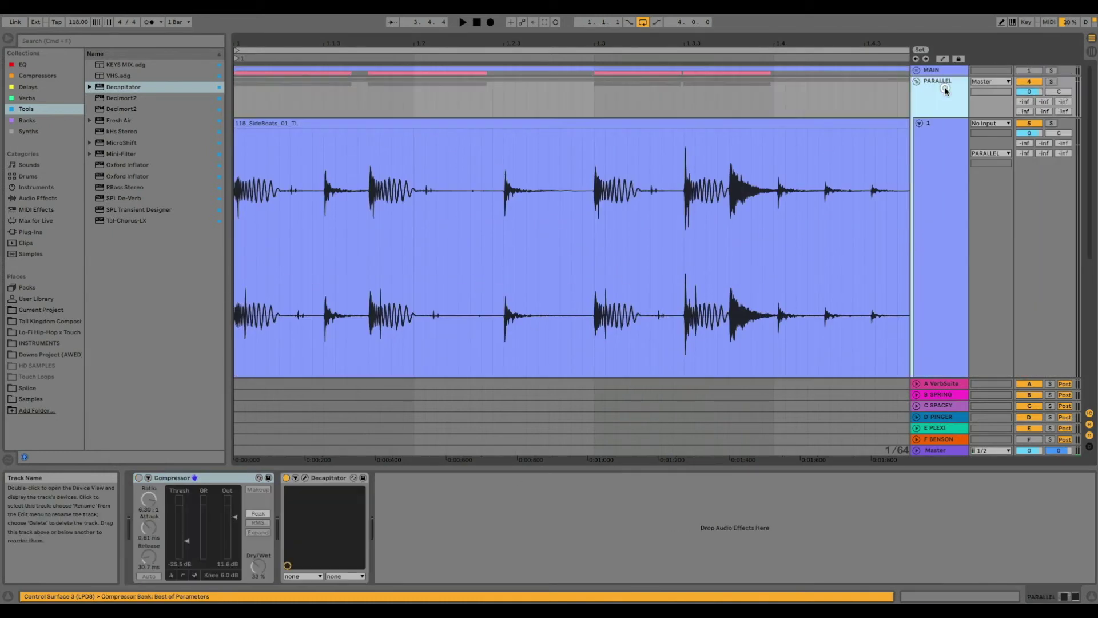
Step: On the PARALLEL group, switch the Compressor on and Decapitator off, and set the Compressor's dry/wet to 100 %
{"action": "left_click", "coordinate": [172, 477]}
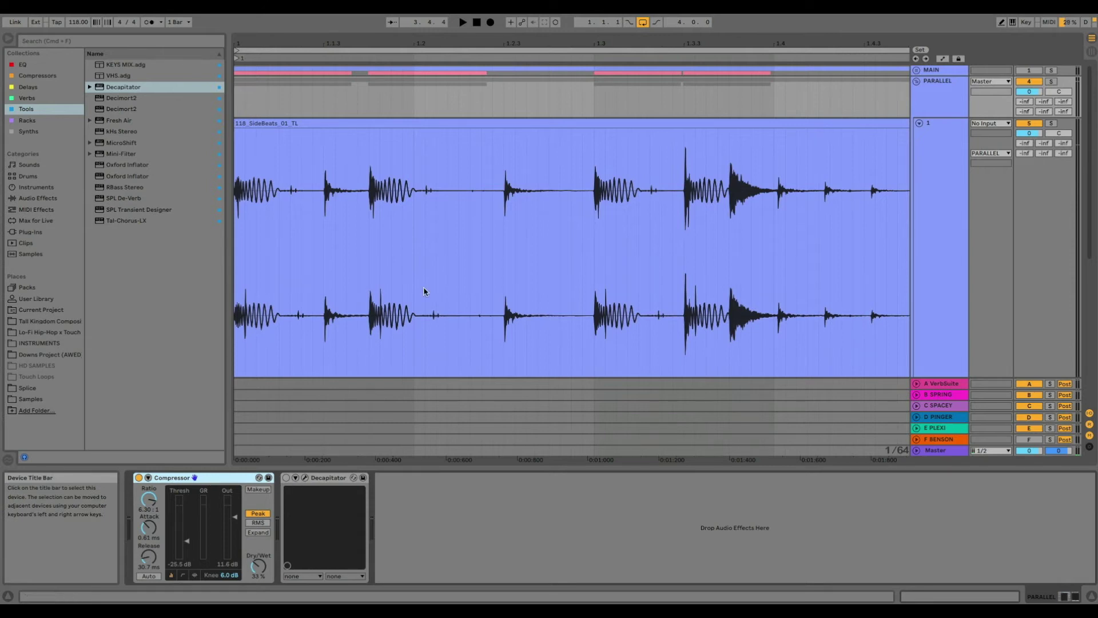
{"action": "left_click_drag", "start_coordinate": [353, 40], "coordinate": [353, 40]}
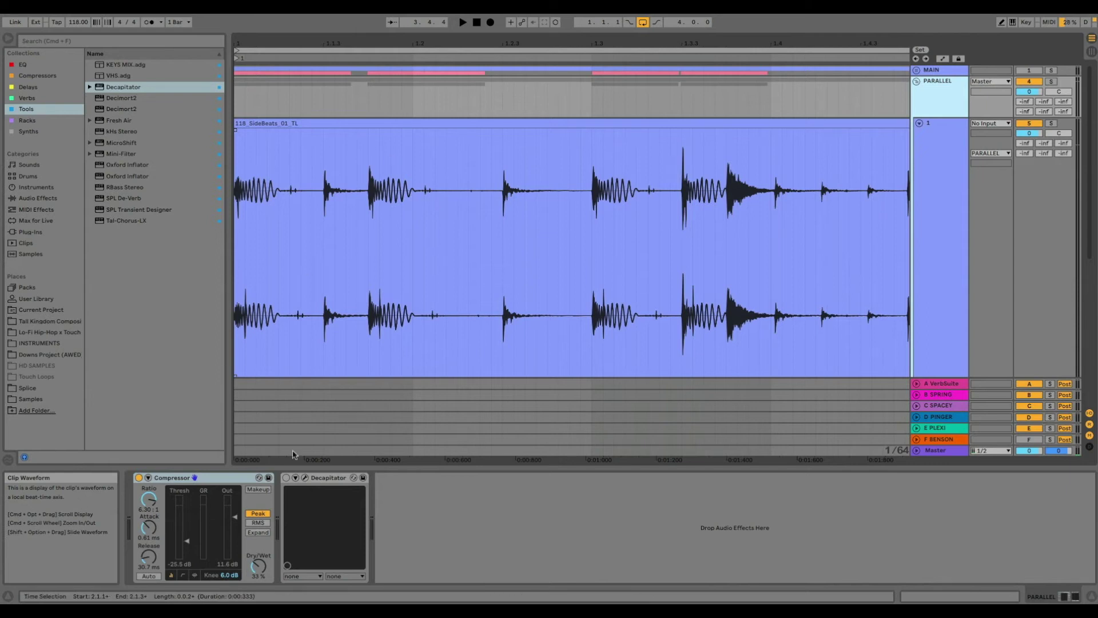
{"action": "left_click_drag", "start_coordinate": [259, 567], "coordinate": [256, 571]}
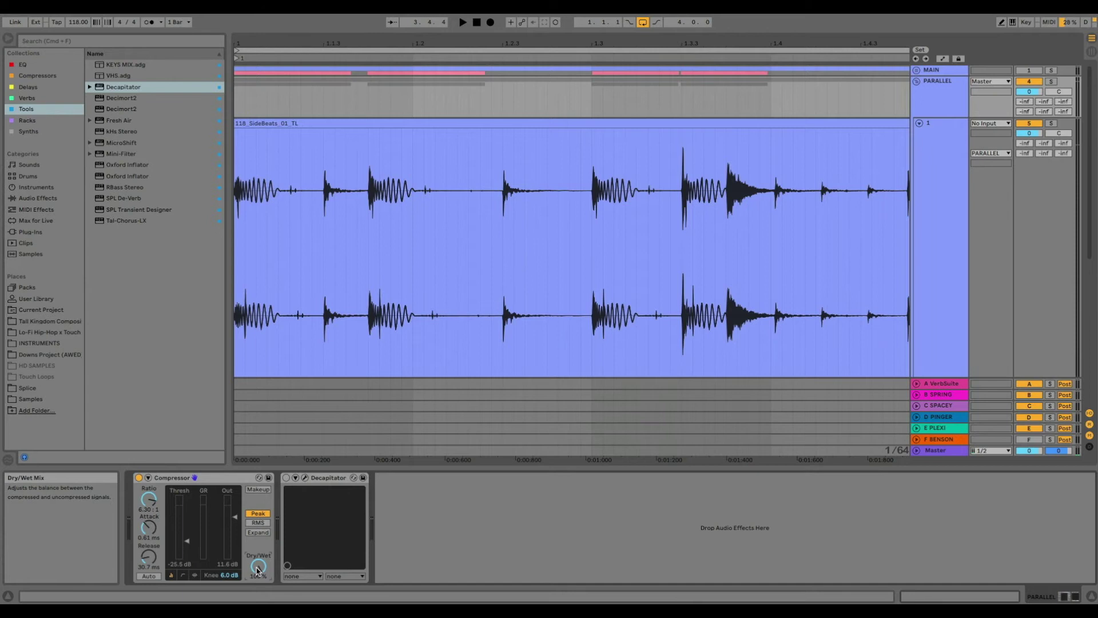
{"action": "scroll", "coordinate": [953, 149], "scroll_direction": "down", "scroll_amount": 3}
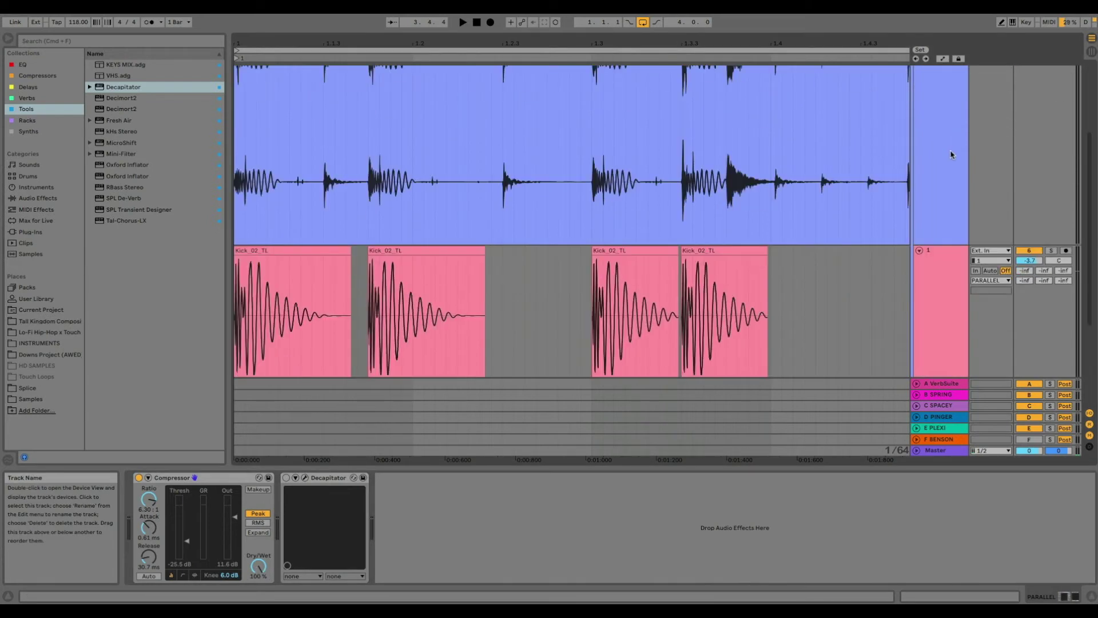
{"action": "scroll", "coordinate": [953, 166], "scroll_direction": "down", "scroll_amount": 4}
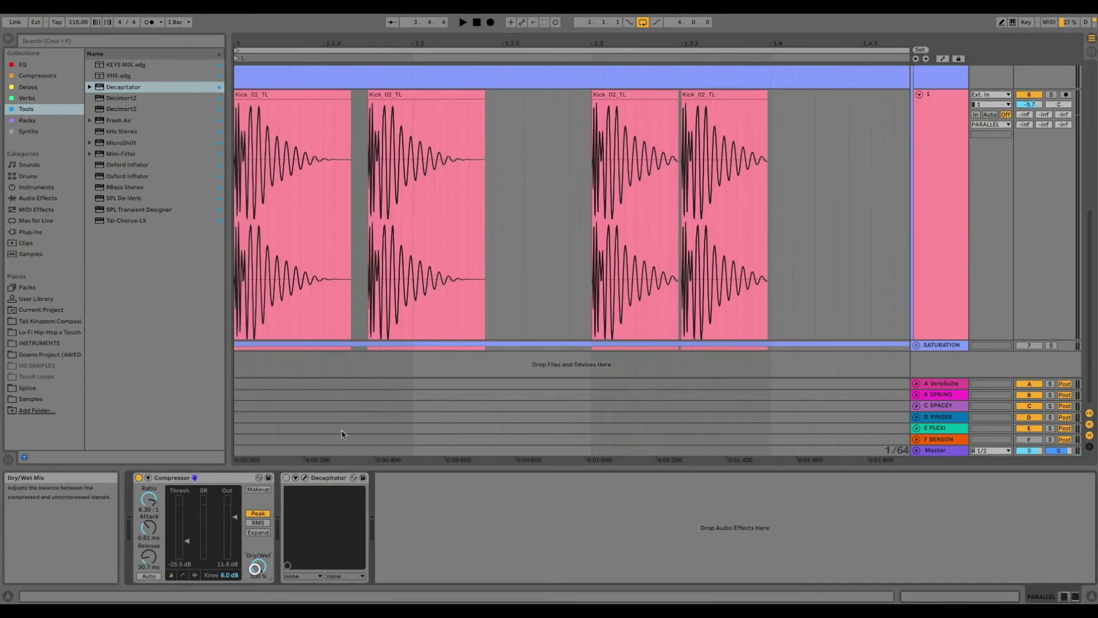
{"action": "scroll", "coordinate": [342, 434], "scroll_direction": "up", "scroll_amount": 6}
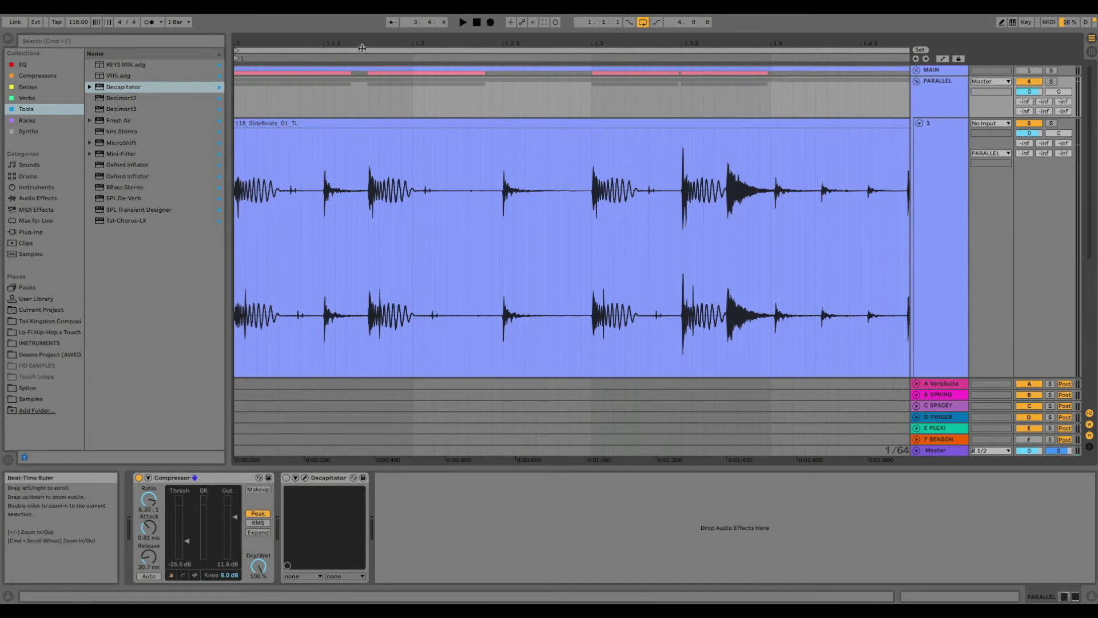
Step: Play the looped drum section to hear the PARALLEL group's fully wet compression, bring the whole loop into view, and stop
{"action": "left_click", "coordinate": [362, 48]}
{"action": "key", "text": "space"}
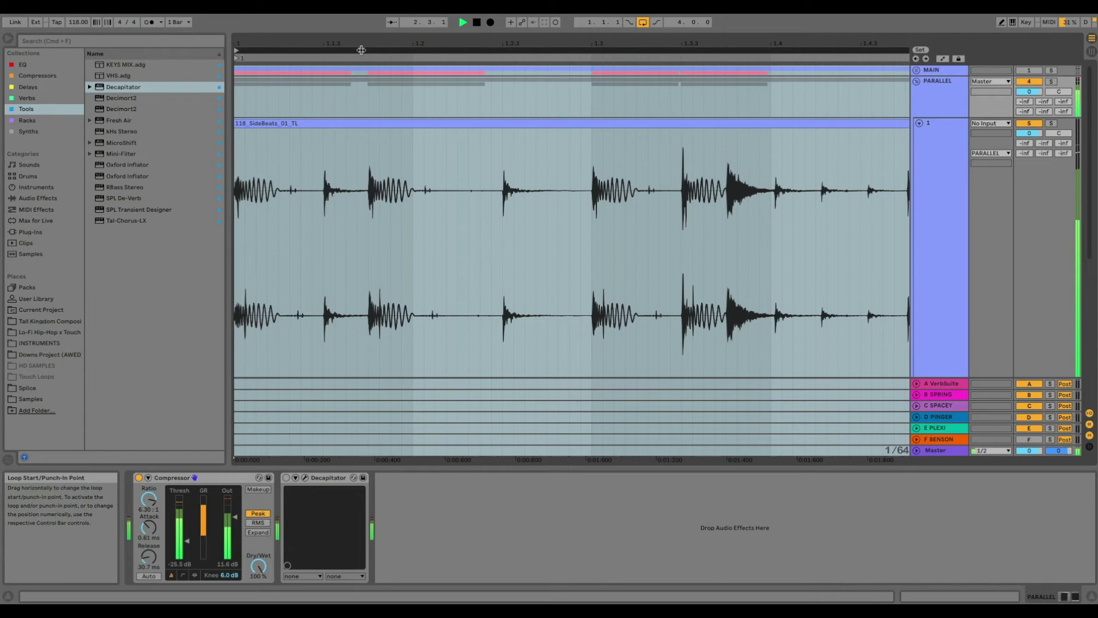
{"action": "left_click_drag", "start_coordinate": [466, 37], "coordinate": [519, 40]}
{"action": "left_click", "coordinate": [315, 84]}
{"action": "key", "text": "space"}
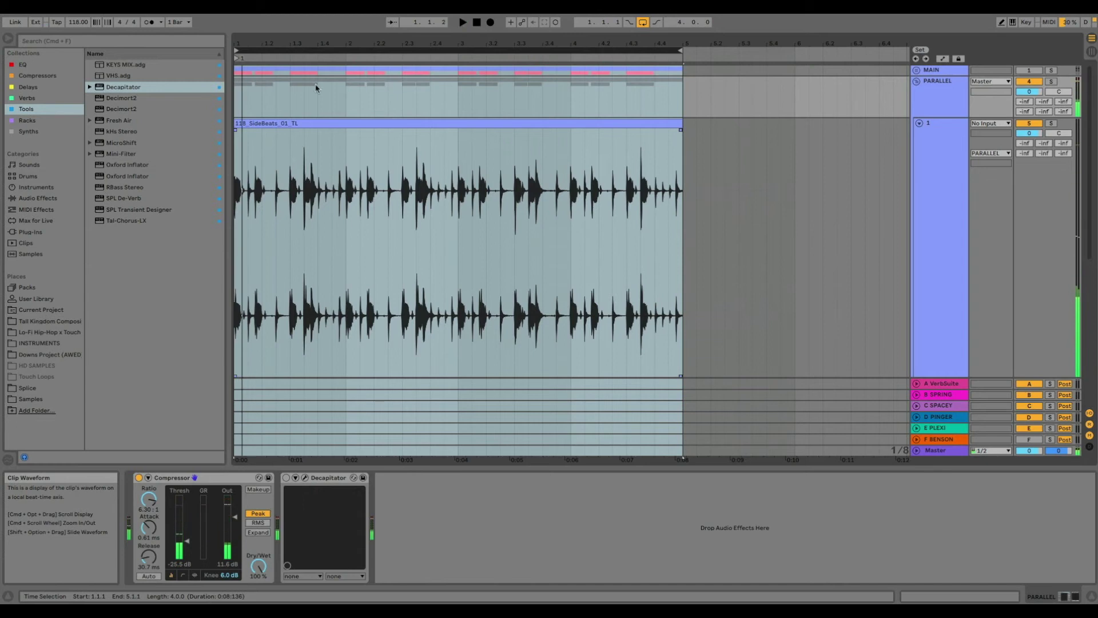
Step: Play the loop and lower the PARALLEL Compressor's dry/wet well below 100 % to blend in the uncompressed signal
{"action": "key", "text": "plus"}
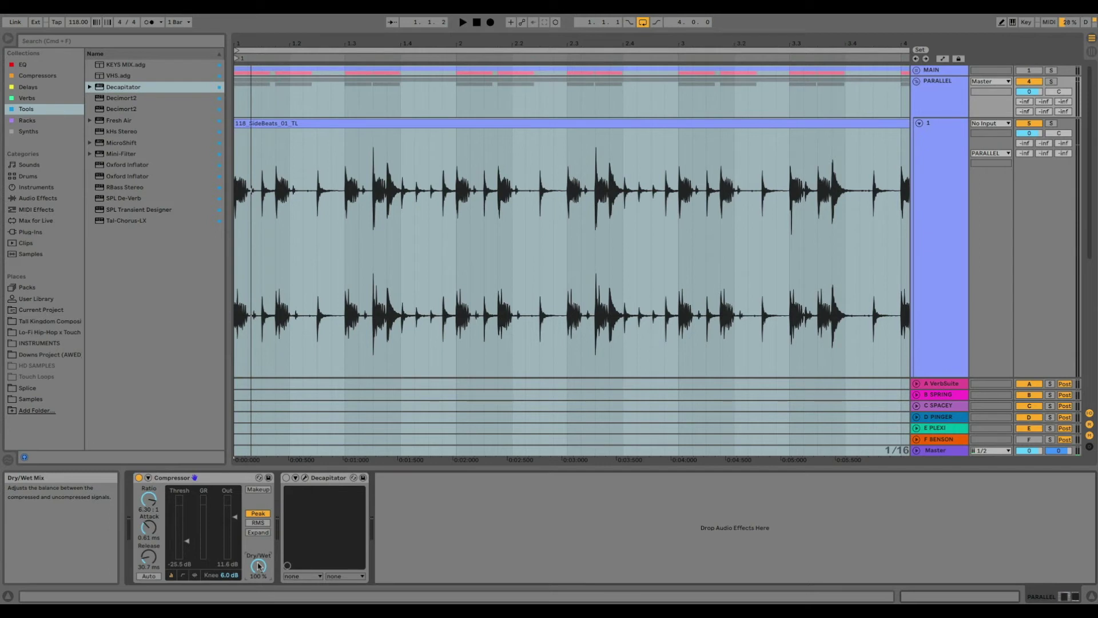
{"action": "left_click", "coordinate": [196, 482]}
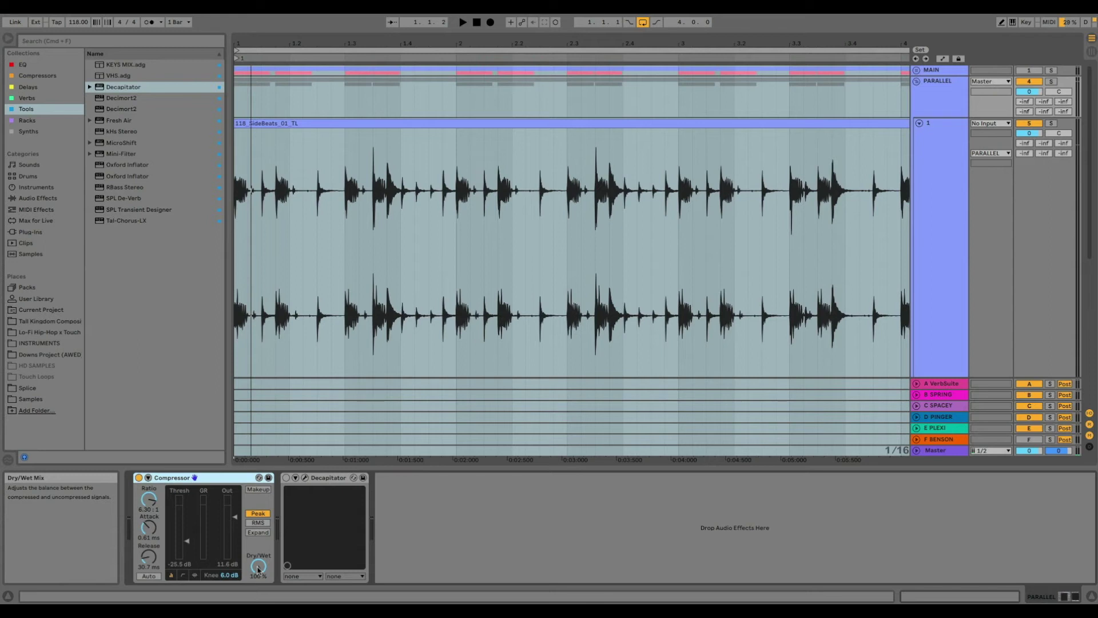
{"action": "key", "text": "space"}
{"action": "left_click_drag", "start_coordinate": [258, 567], "coordinate": [258, 596]}
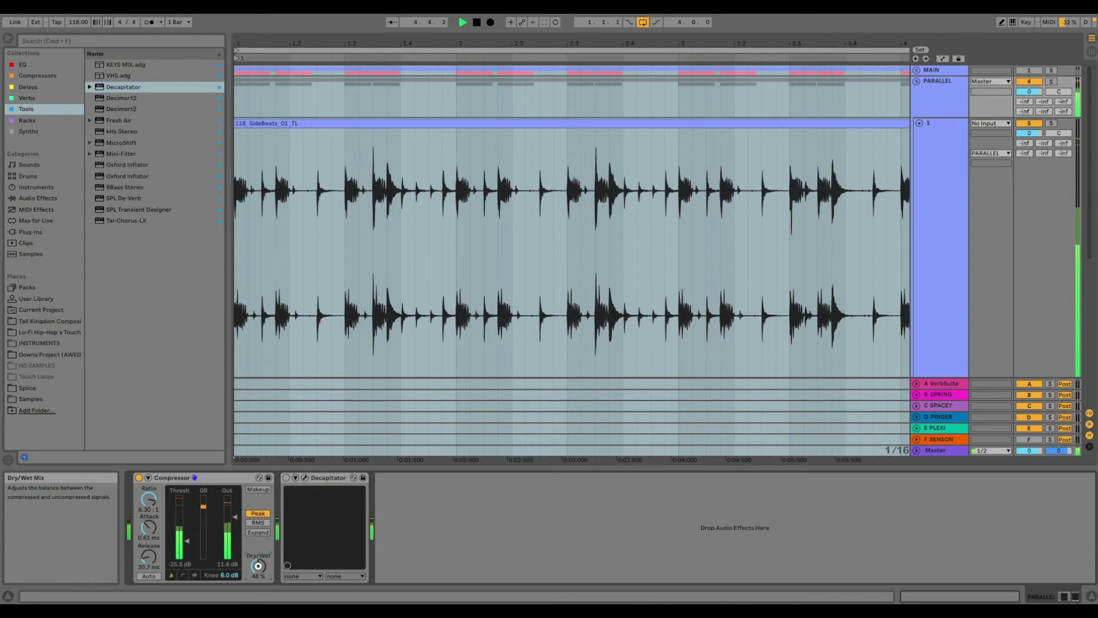
{"action": "left_click_drag", "start_coordinate": [258, 566], "coordinate": [258, 564]}
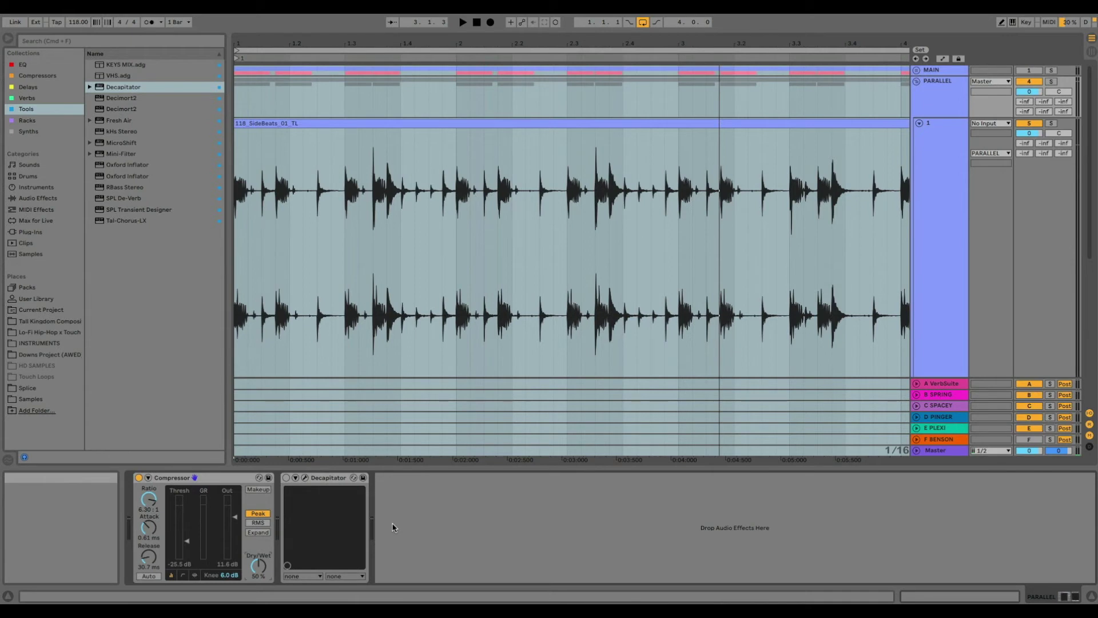
Step: Switch off the PARALLEL group's Compressor, switch on Decapitator and open its plug-in window over the arrangement
{"action": "left_click_drag", "start_coordinate": [505, 36], "coordinate": [493, 41]}
{"action": "scroll", "coordinate": [655, 229], "scroll_direction": "down", "scroll_amount": 1}
{"action": "left_click", "coordinate": [653, 230]}
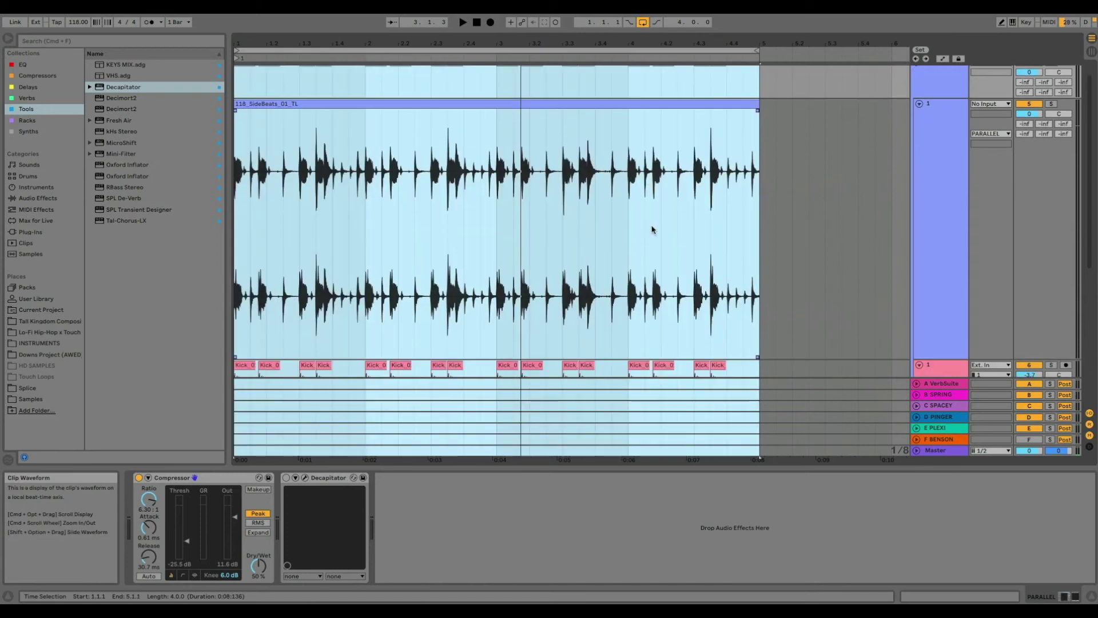
{"action": "scroll", "coordinate": [651, 229], "scroll_direction": "down", "scroll_amount": 5}
{"action": "scroll", "coordinate": [719, 229], "scroll_direction": "up", "scroll_amount": 5}
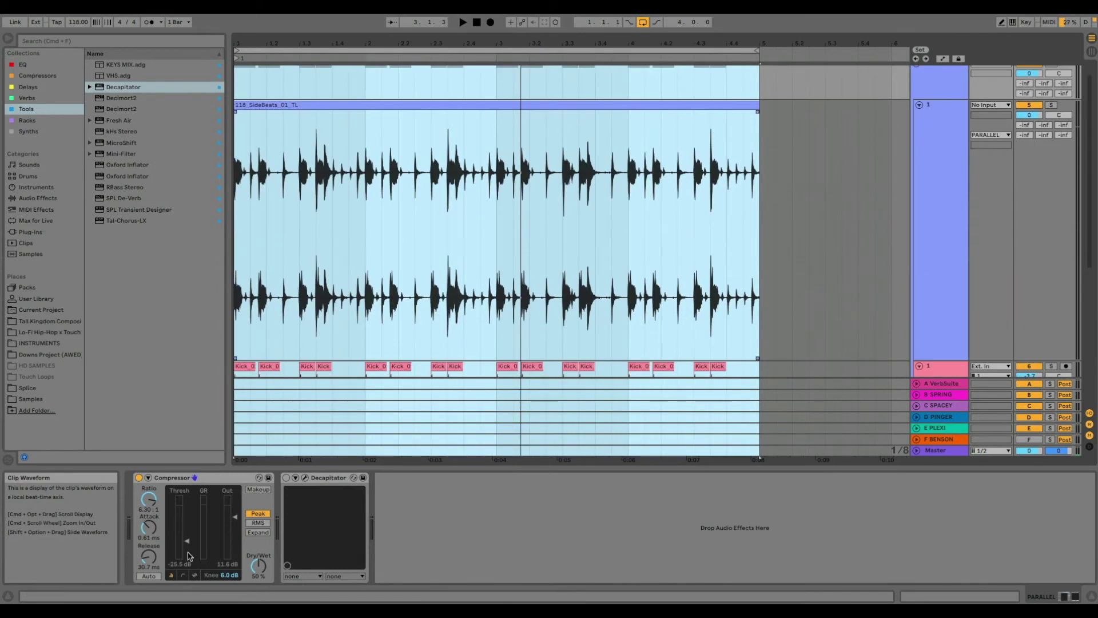
{"action": "left_click", "coordinate": [139, 478]}
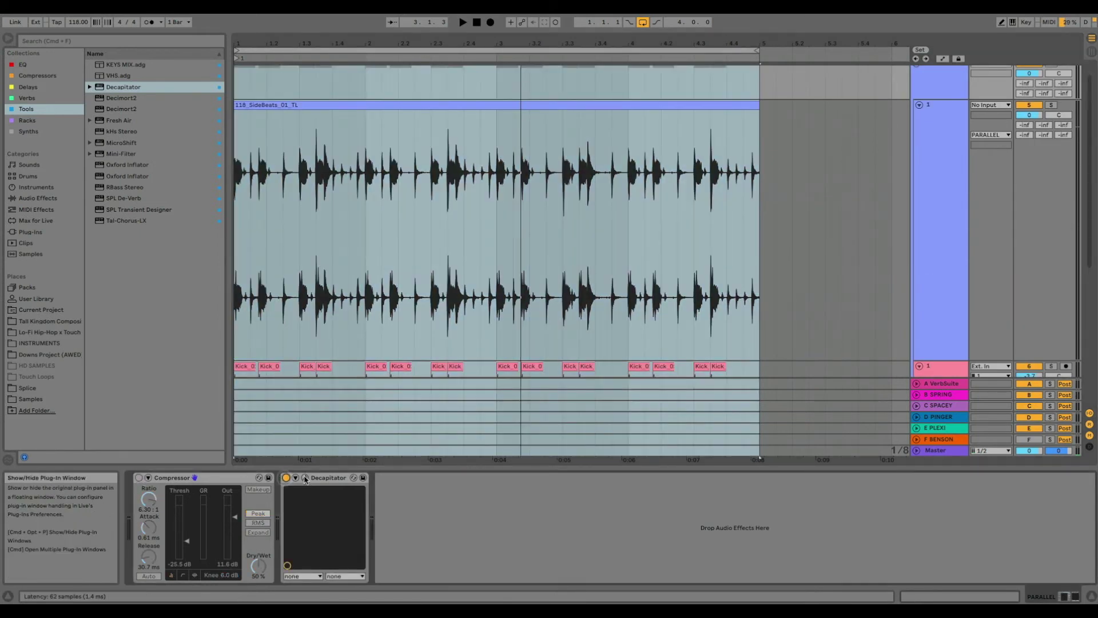
{"action": "left_click", "coordinate": [285, 478]}
{"action": "left_click", "coordinate": [305, 478]}
{"action": "left_click_drag", "start_coordinate": [540, 93], "coordinate": [602, 91]}
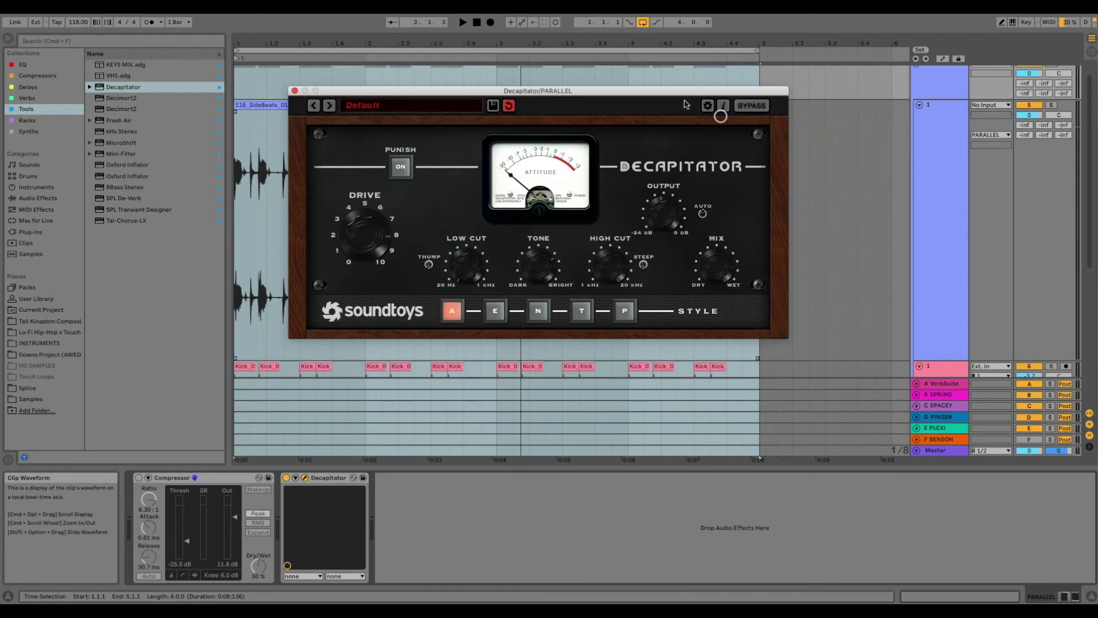
{"action": "left_click_drag", "start_coordinate": [606, 93], "coordinate": [638, 180]}
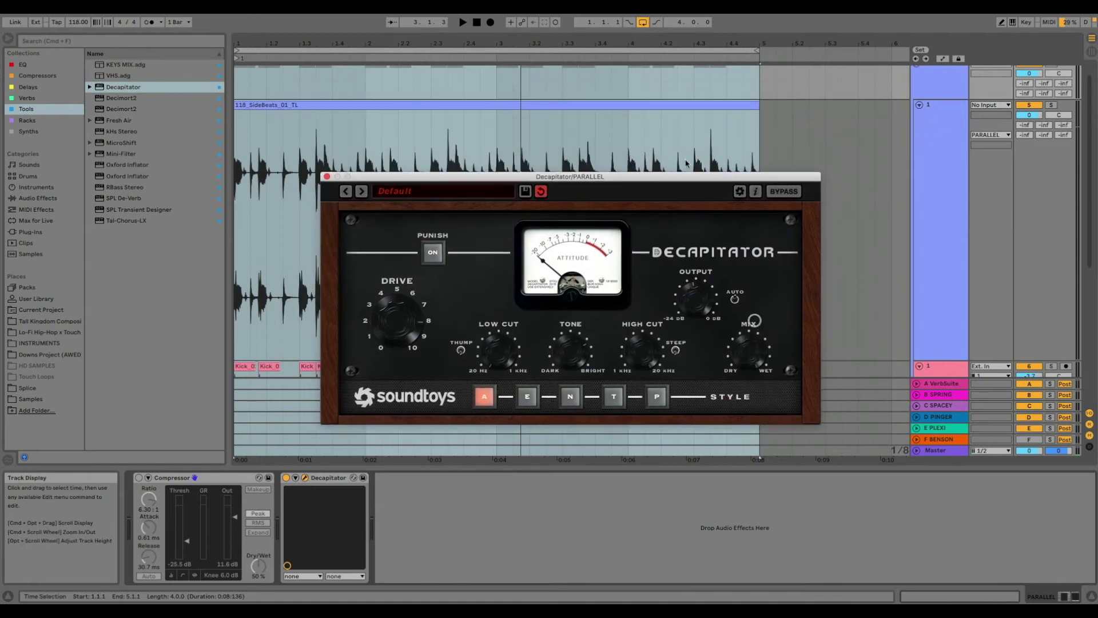
{"action": "left_click_drag", "start_coordinate": [610, 178], "coordinate": [607, 175]}
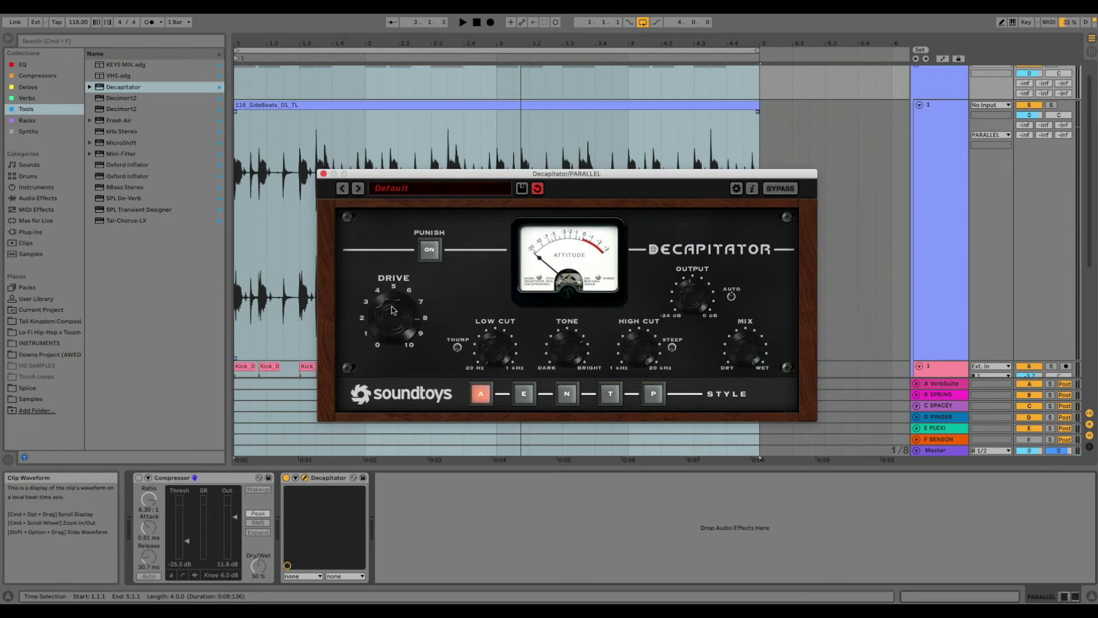
{"action": "left_click_drag", "start_coordinate": [497, 176], "coordinate": [488, 157]}
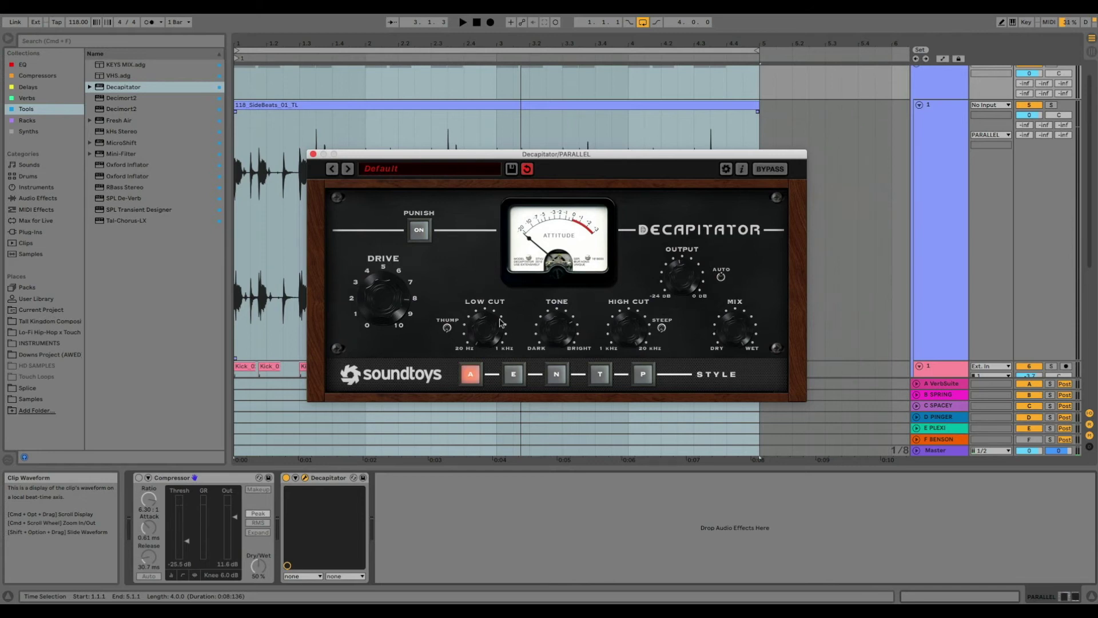
Step: Audition the loop through Decapitator, lower its mix to 47 % and close the plug-in window
{"action": "key", "text": "space"}
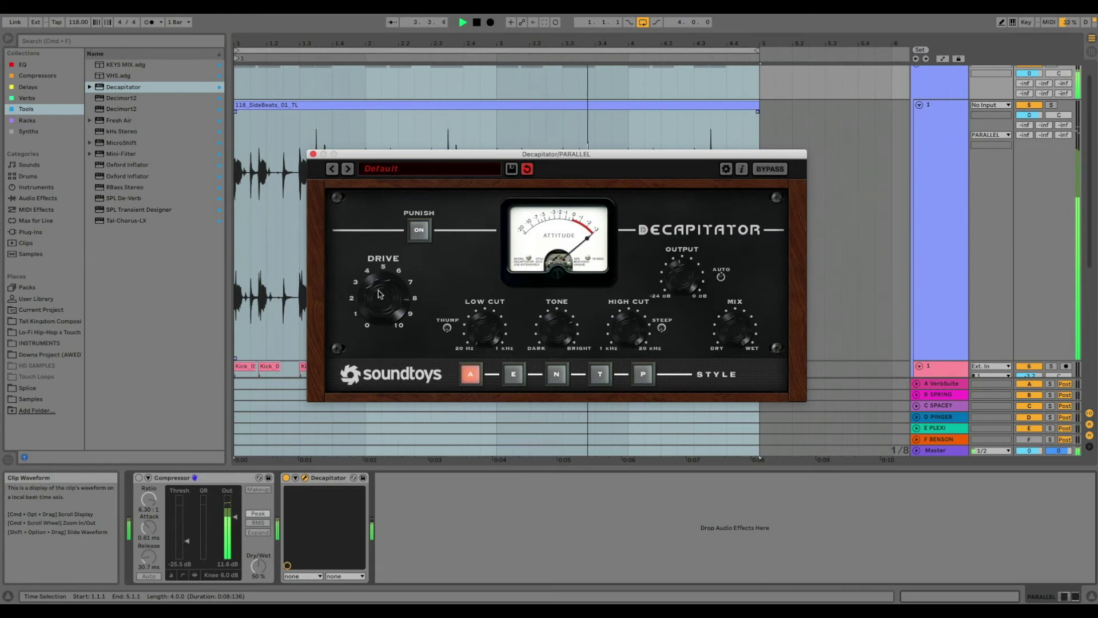
{"action": "key", "text": "space"}
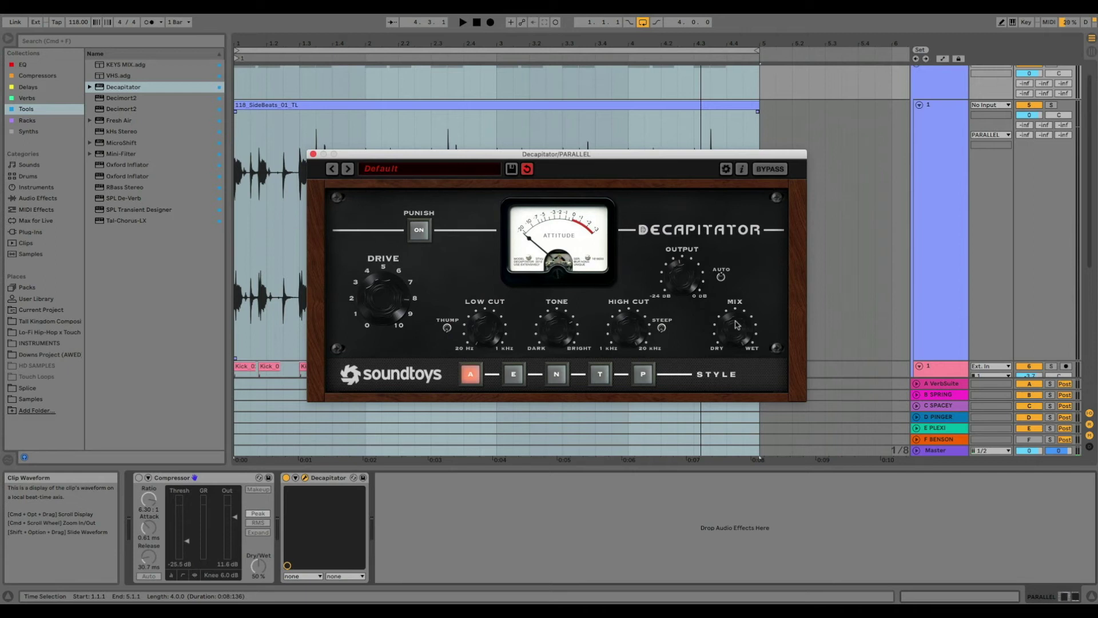
{"action": "key", "text": "space"}
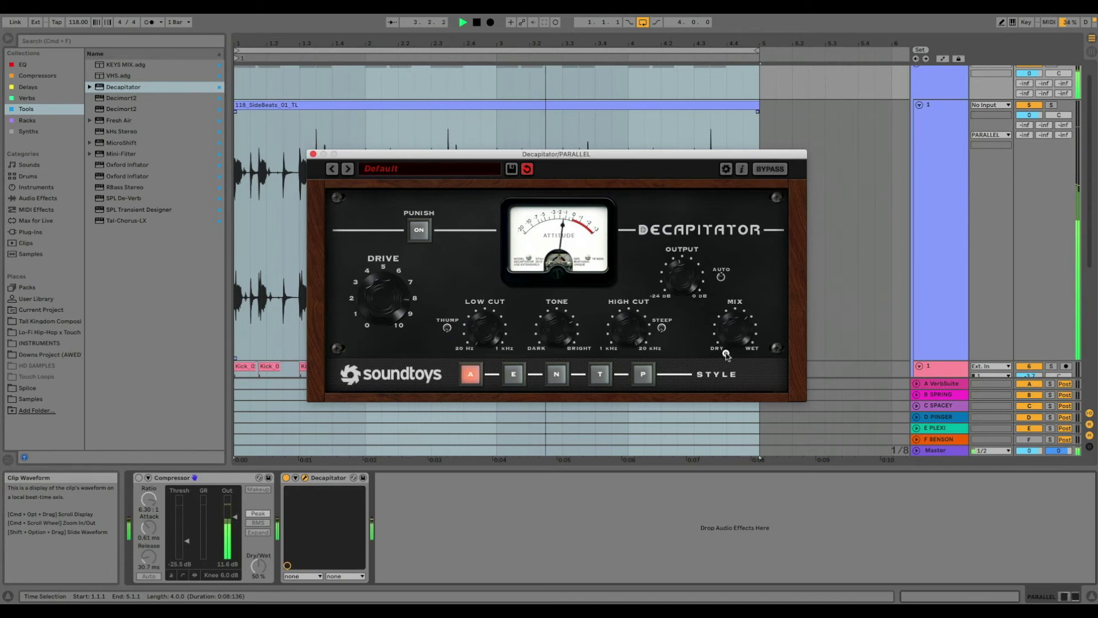
{"action": "mouse_move", "coordinate": [737, 327]}
{"action": "left_click_drag", "start_coordinate": [738, 325], "coordinate": [729, 341]}
{"action": "key", "text": "space"}
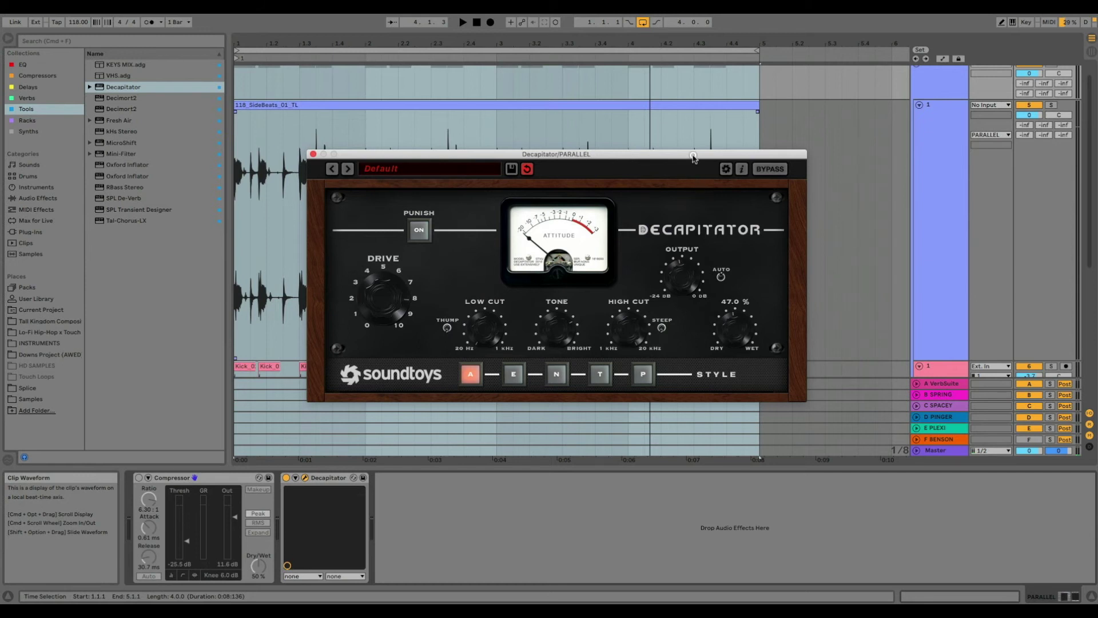
{"action": "left_click_drag", "start_coordinate": [694, 157], "coordinate": [696, 150]}
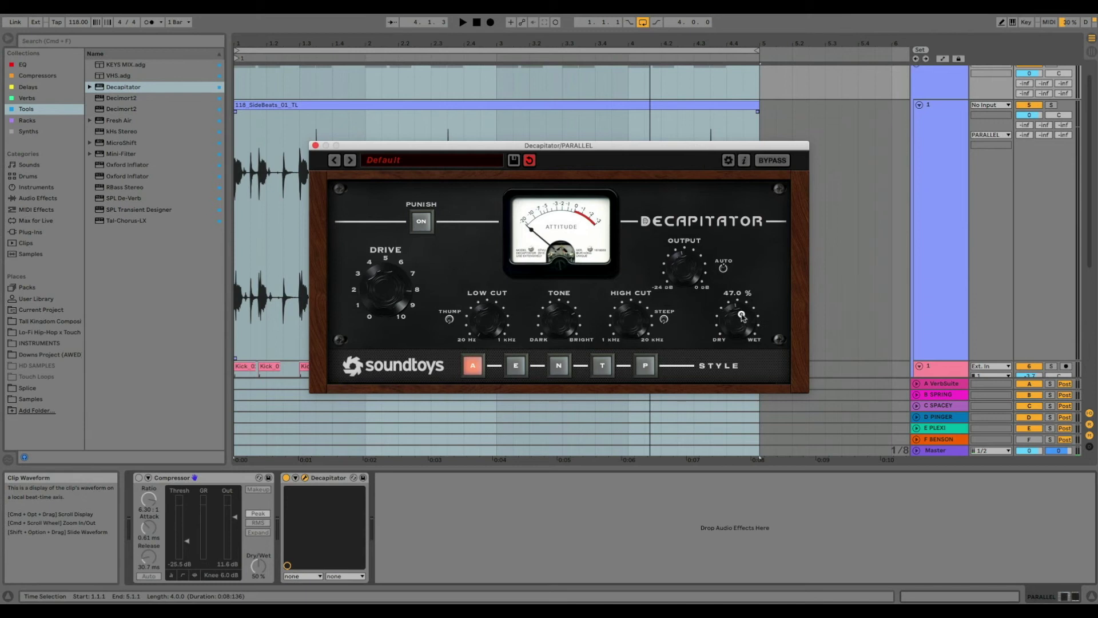
{"action": "left_click_drag", "start_coordinate": [742, 315], "coordinate": [737, 323]}
{"action": "left_click", "coordinate": [314, 145]}
Step: Fold and deactivate the PARALLEL group, activate and unfold the SATURATION group, and show its devices
{"action": "left_click", "coordinate": [916, 83]}
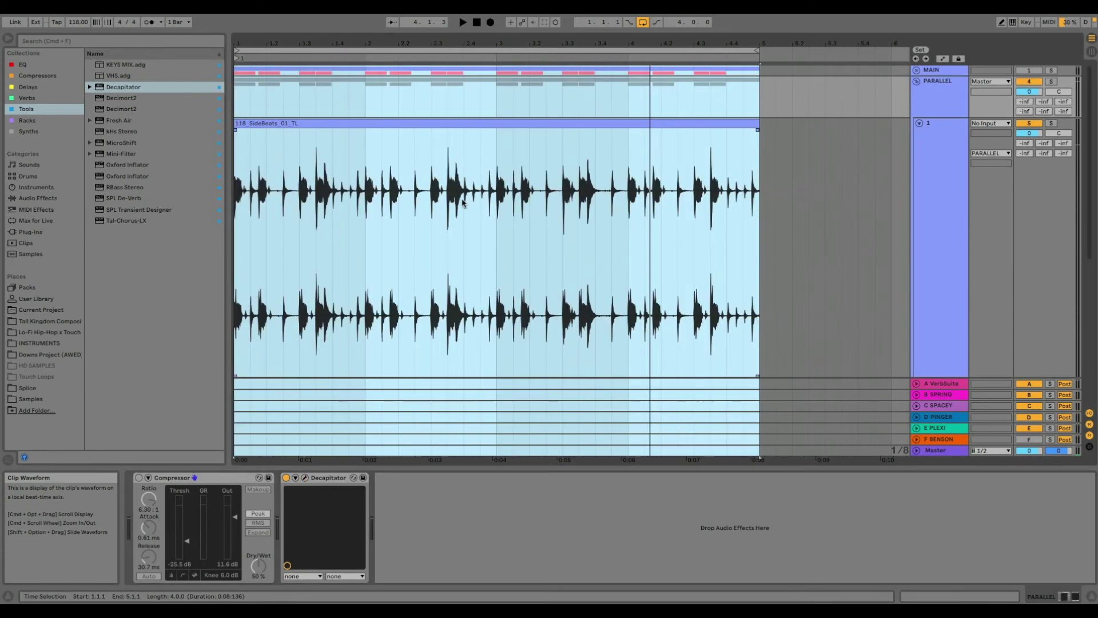
{"action": "left_click", "coordinate": [916, 83]}
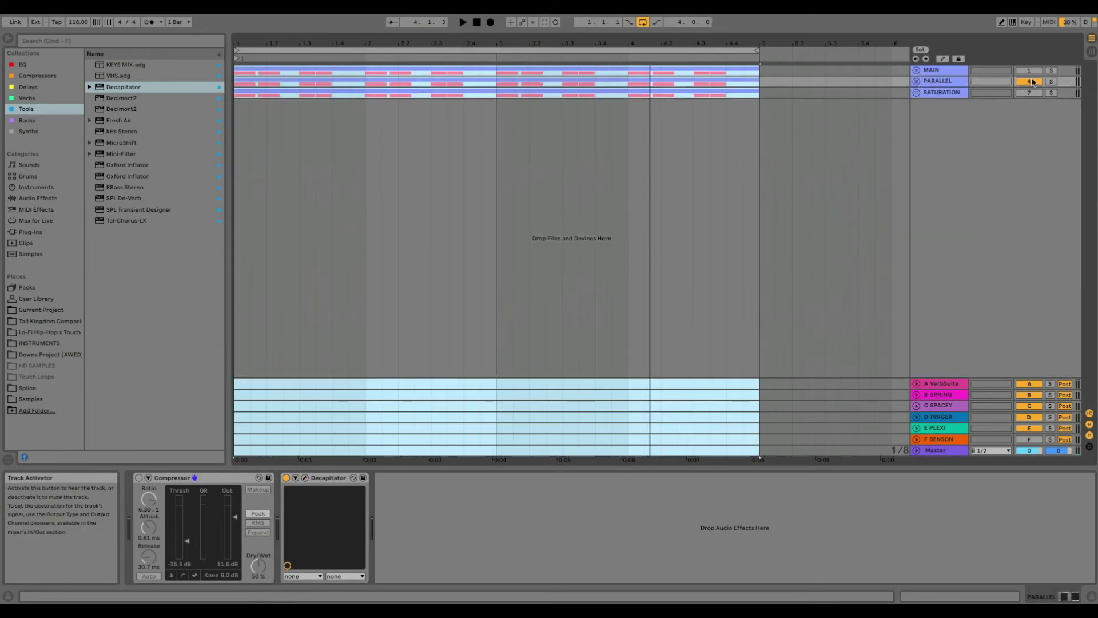
{"action": "left_click", "coordinate": [915, 94]}
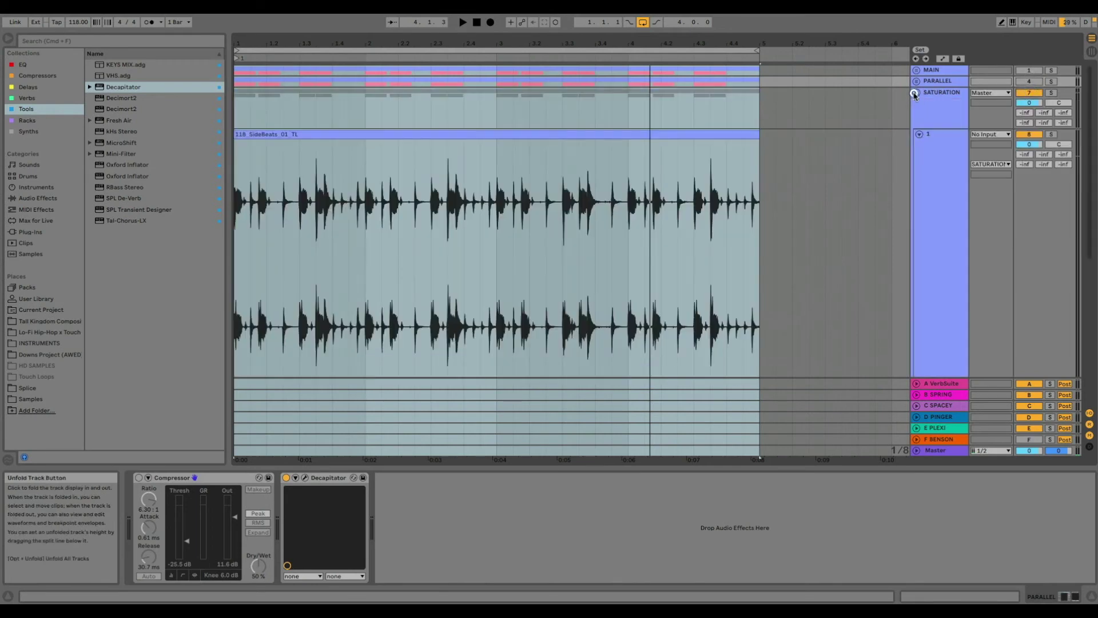
{"action": "left_click", "coordinate": [940, 97]}
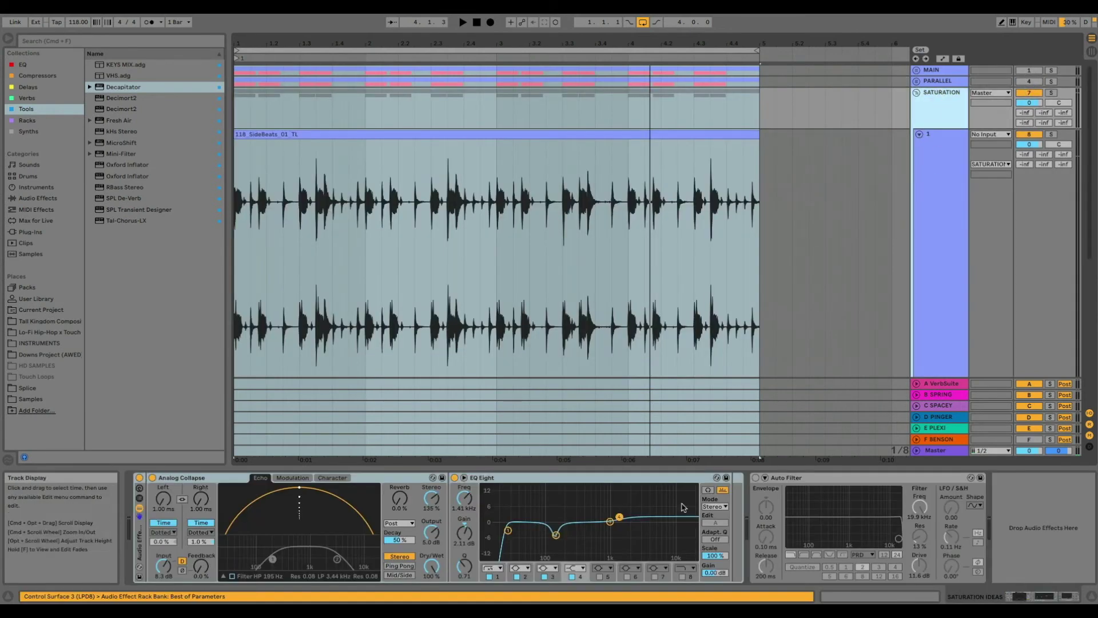
Step: Switch off the SATURATION group's effect rack containing Analog Collapse and EQ Eight, and select the group's drum loop track
{"action": "left_click", "coordinate": [139, 478]}
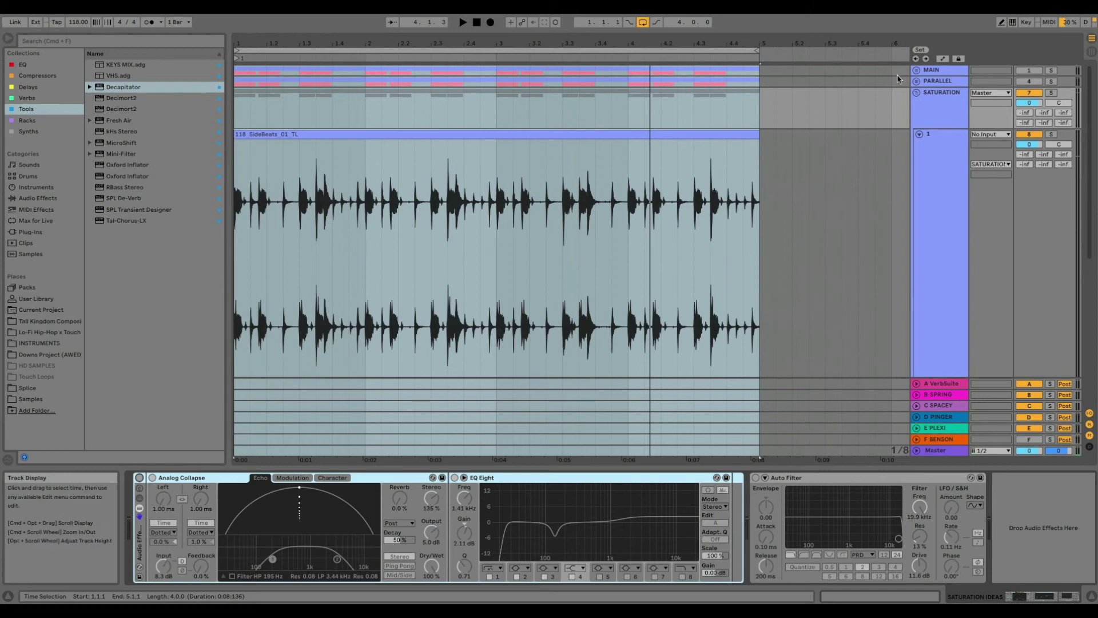
{"action": "left_click", "coordinate": [923, 109]}
{"action": "left_click", "coordinate": [923, 182]}
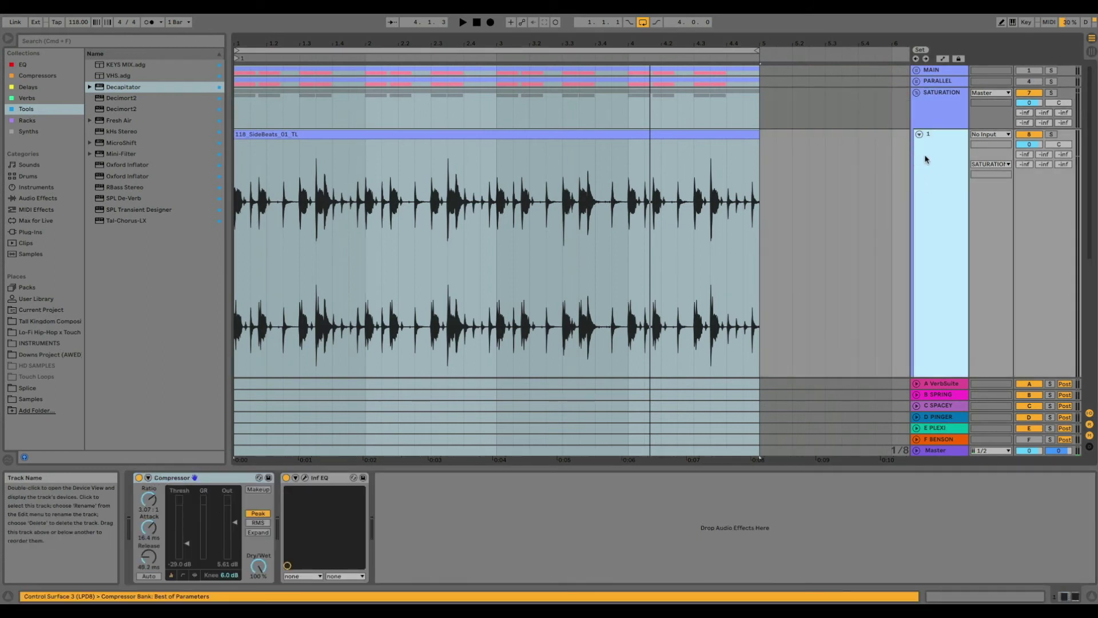
Step: Inspect the devices on the SATURATION group's kick and drum loop tracks and on the group itself
{"action": "scroll", "coordinate": [925, 161], "scroll_direction": "down", "scroll_amount": 4}
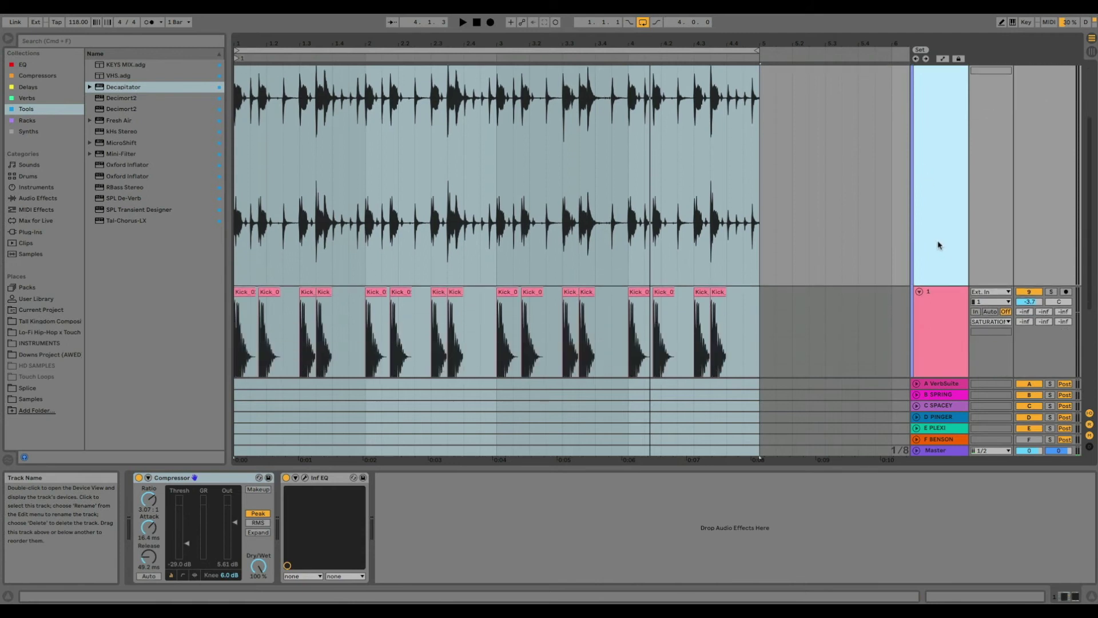
{"action": "scroll", "coordinate": [939, 238], "scroll_direction": "down", "scroll_amount": 1}
{"action": "left_click", "coordinate": [932, 285]}
{"action": "scroll", "coordinate": [371, 305], "scroll_direction": "up", "scroll_amount": 5}
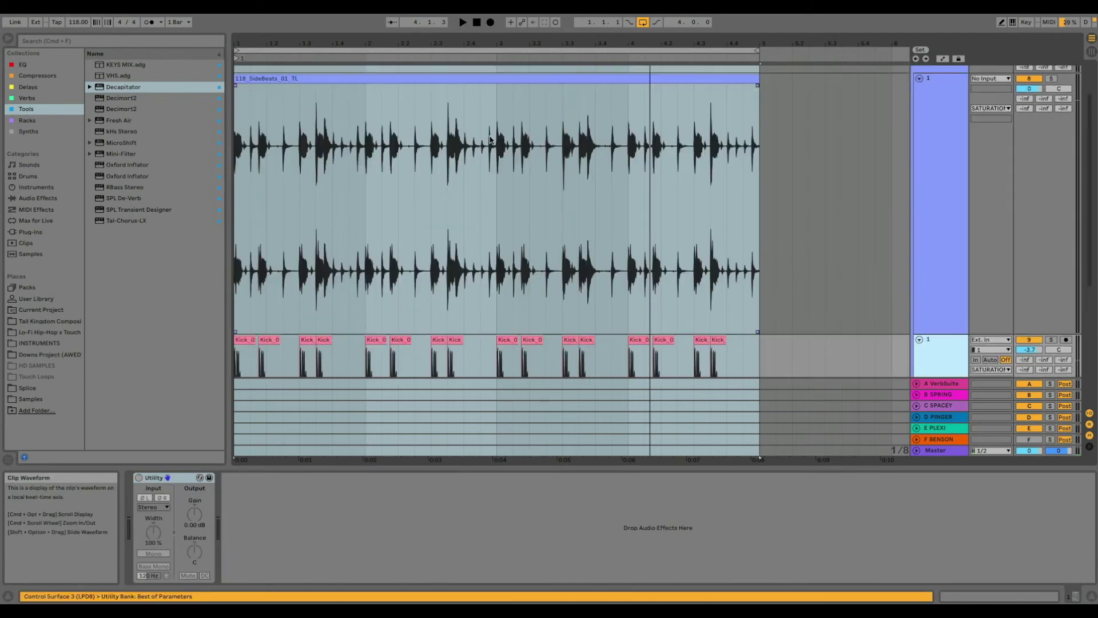
{"action": "left_click", "coordinate": [934, 172]}
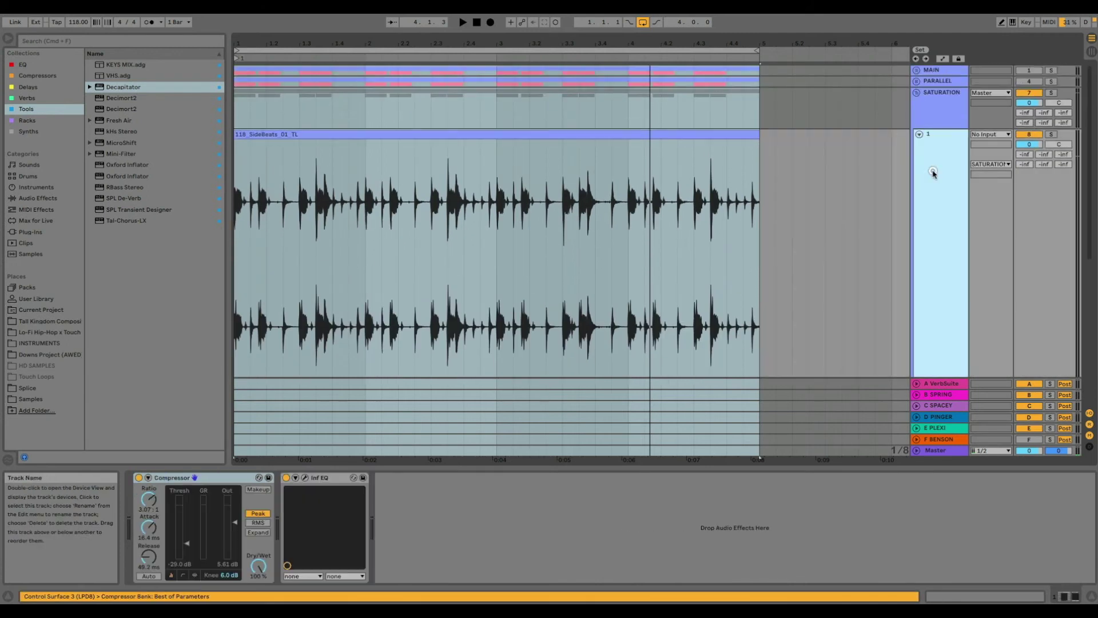
{"action": "left_click", "coordinate": [944, 106]}
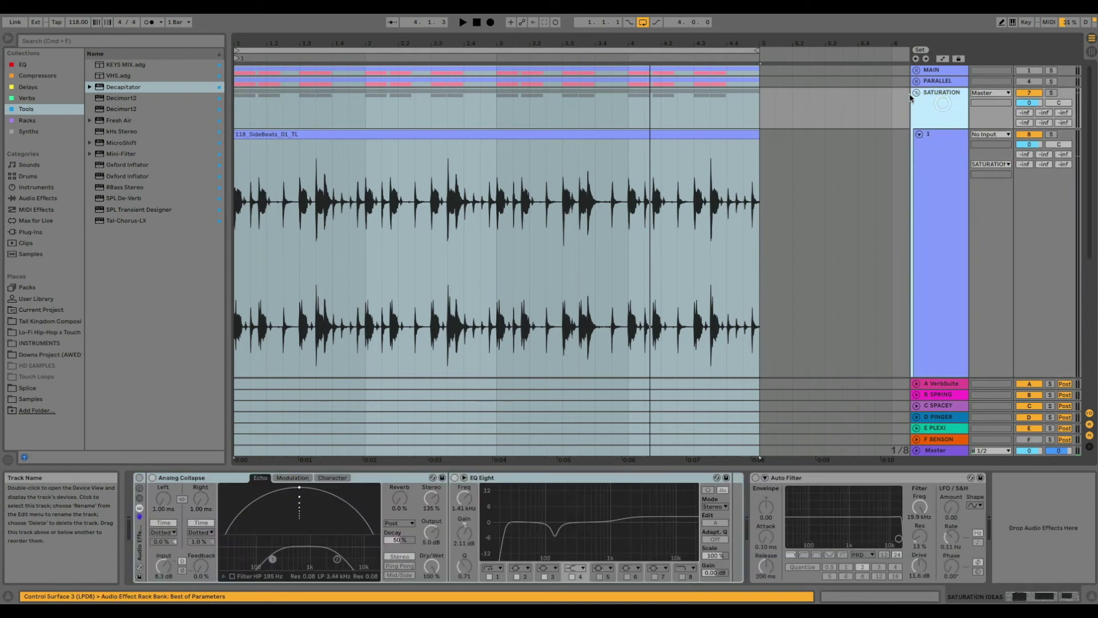
Step: Audition the loop with the SATURATION group's effect rack off and show the group's devices again
{"action": "left_click", "coordinate": [519, 133]}
{"action": "key", "text": "space"}
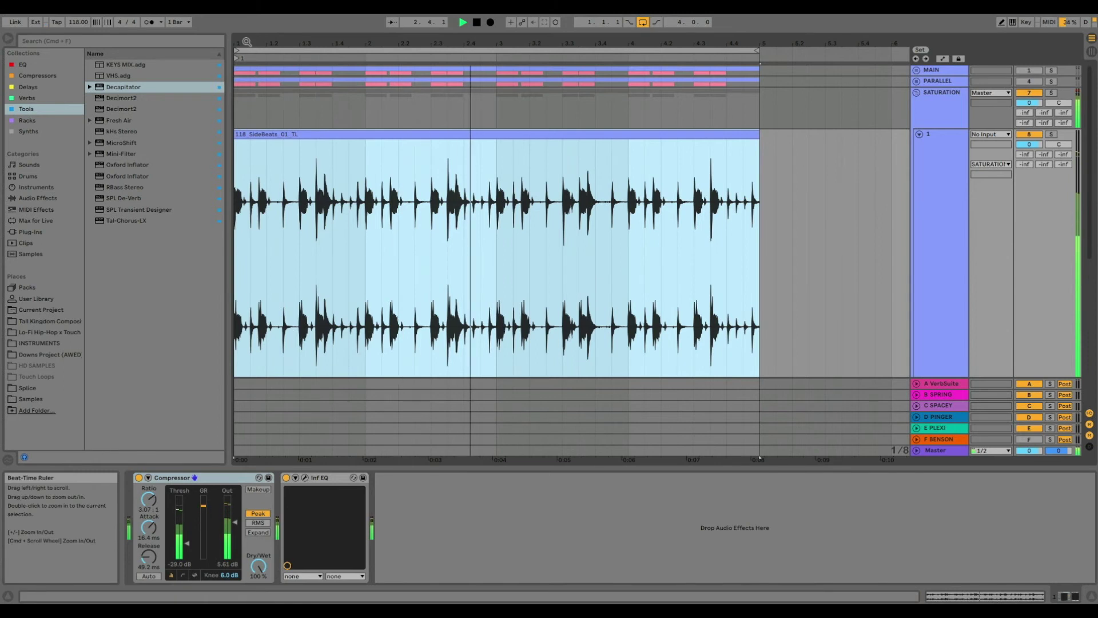
{"action": "left_click", "coordinate": [945, 98]}
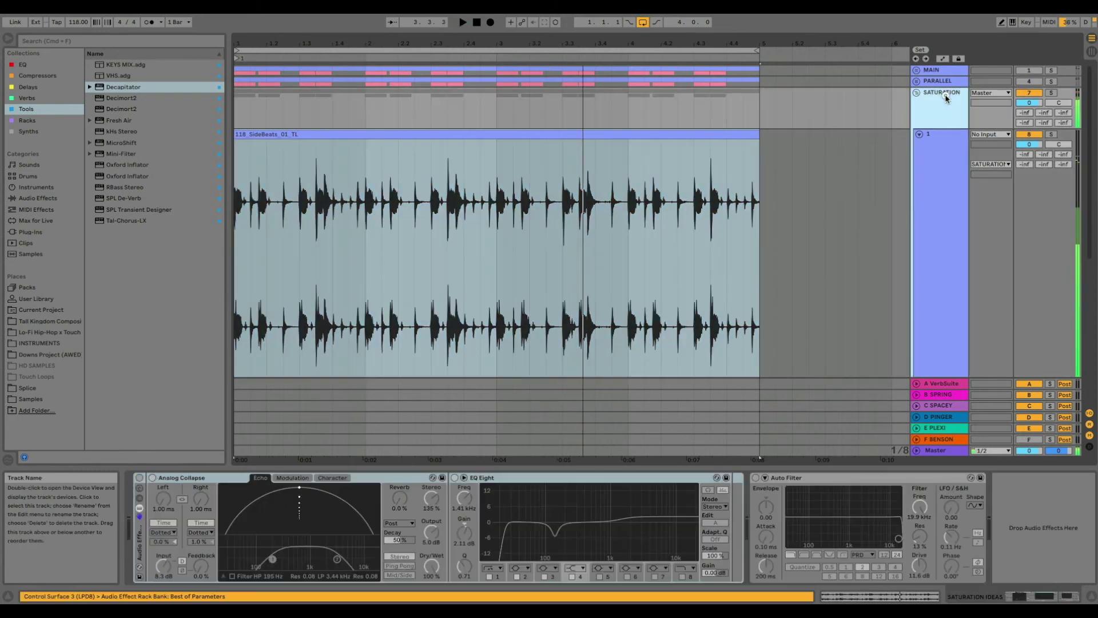
Step: Switch on the SATURATION group's effect rack with EQ Eight bypassed, so that only Analog Collapse is active
{"action": "left_click", "coordinate": [139, 478]}
{"action": "left_click", "coordinate": [455, 478]}
{"action": "left_click", "coordinate": [181, 479]}
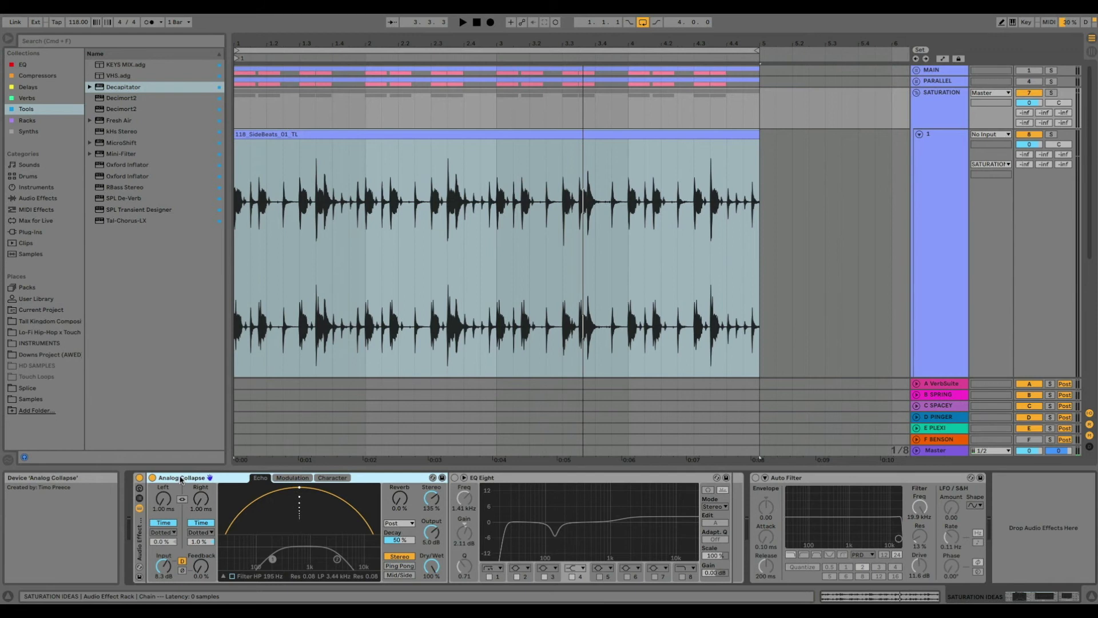
{"action": "left_click_drag", "start_coordinate": [350, 35], "coordinate": [350, 40]}
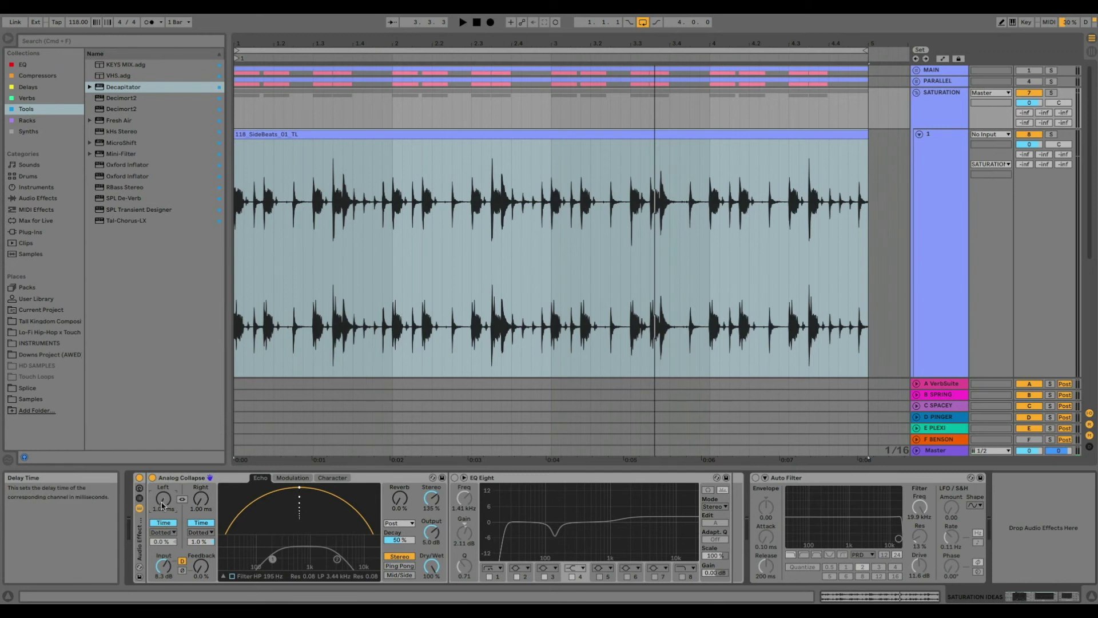
Step: Examine Analog Collapse's modulation, character and echo settings on the SATURATION group
{"action": "left_click", "coordinate": [937, 101]}
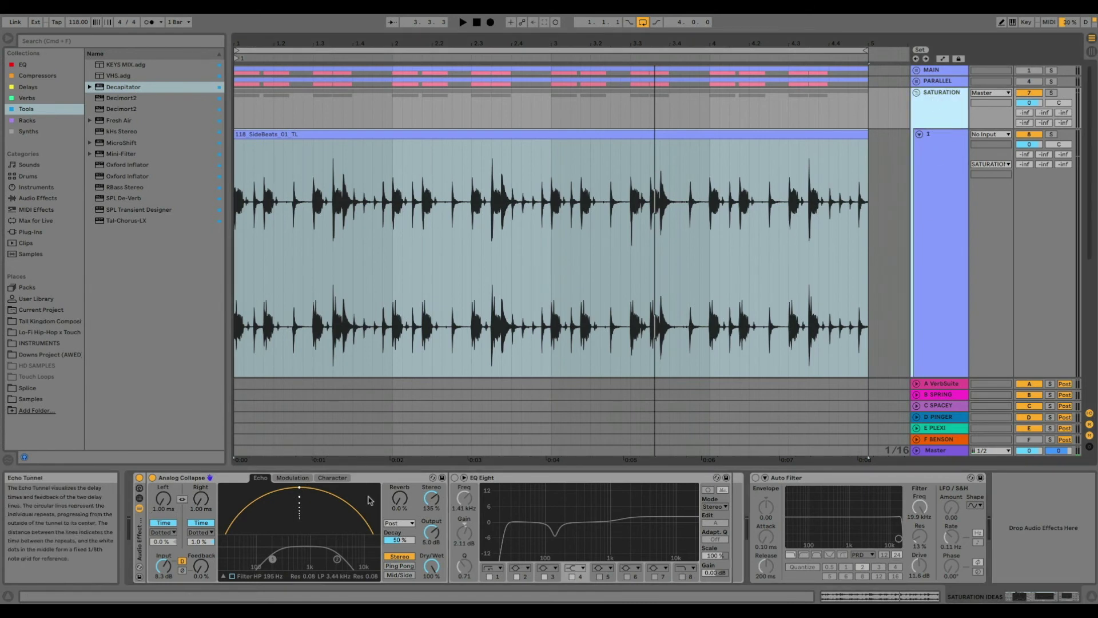
{"action": "left_click", "coordinate": [284, 477]}
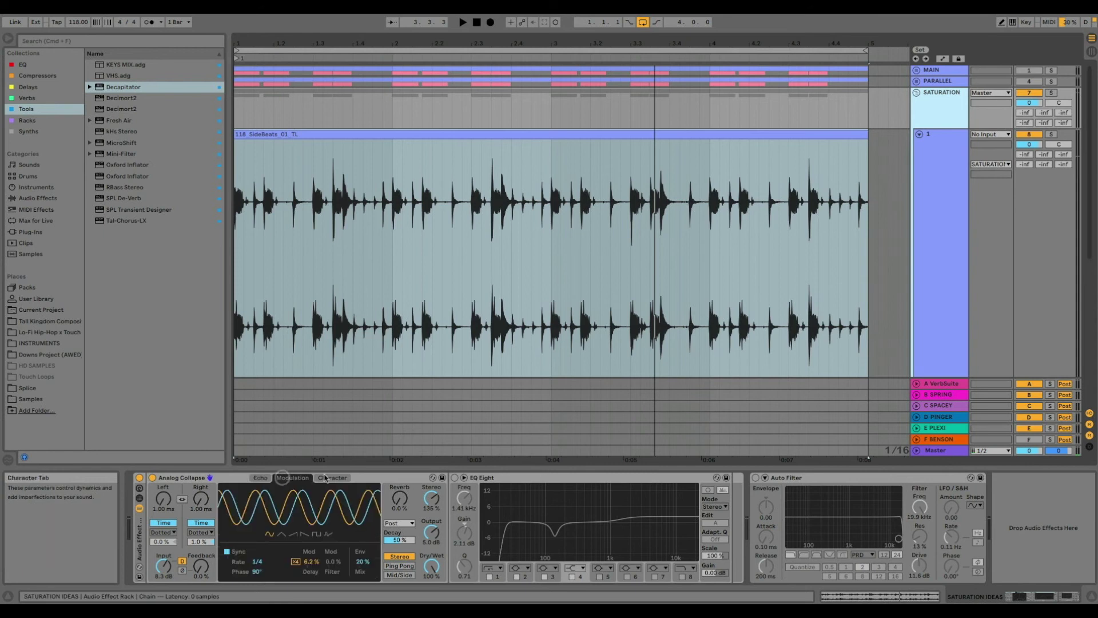
{"action": "left_click", "coordinate": [327, 478]}
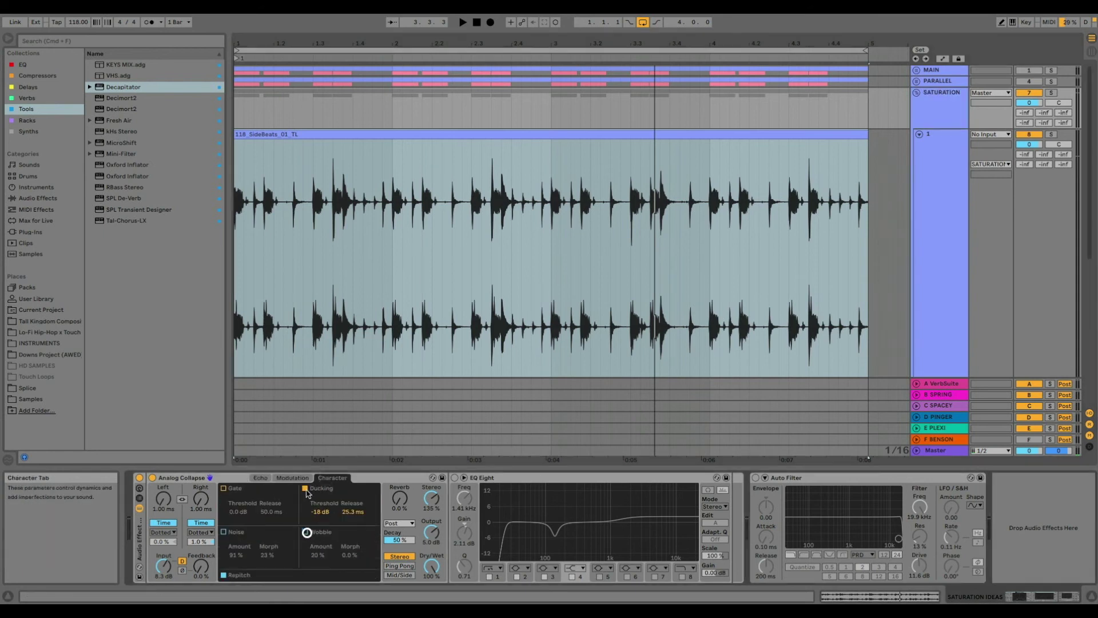
{"action": "left_click", "coordinate": [264, 480]}
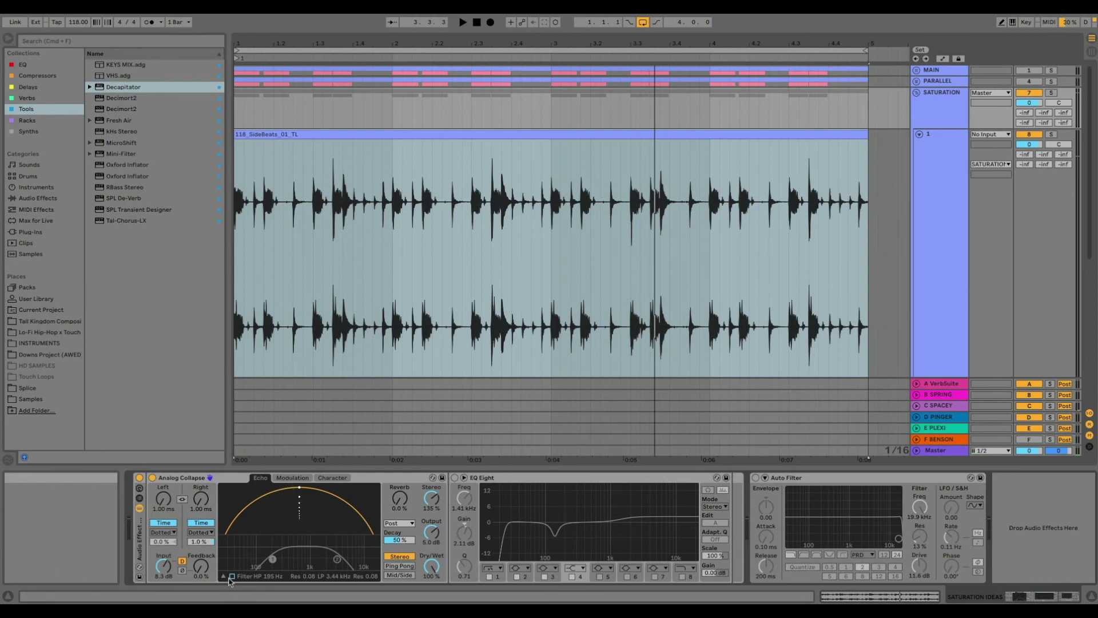
{"action": "left_click", "coordinate": [290, 478]}
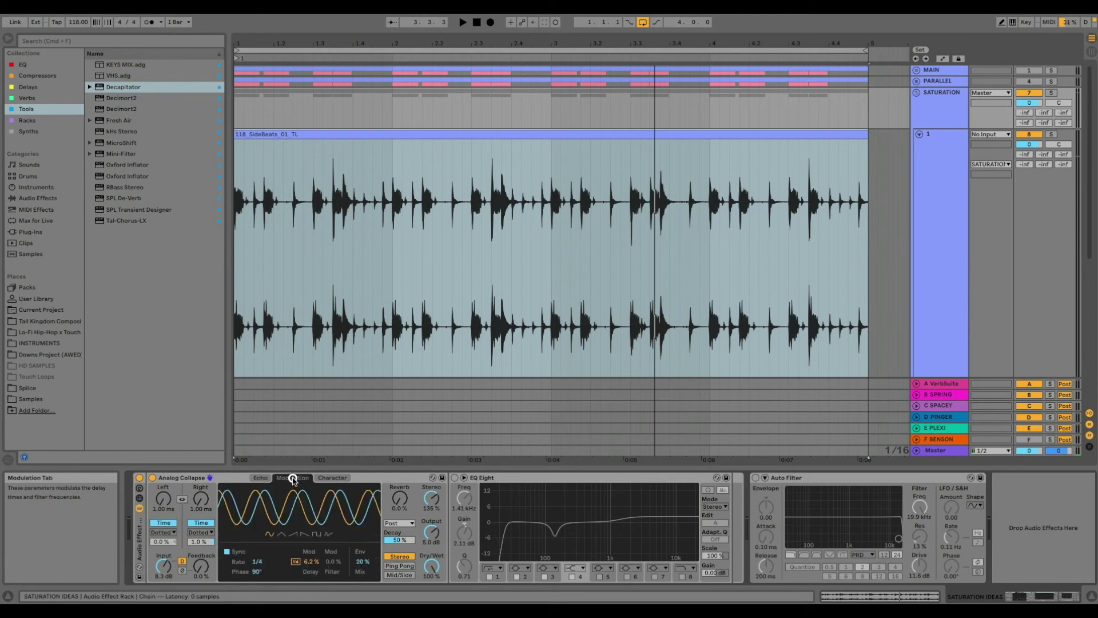
{"action": "left_click", "coordinate": [261, 479]}
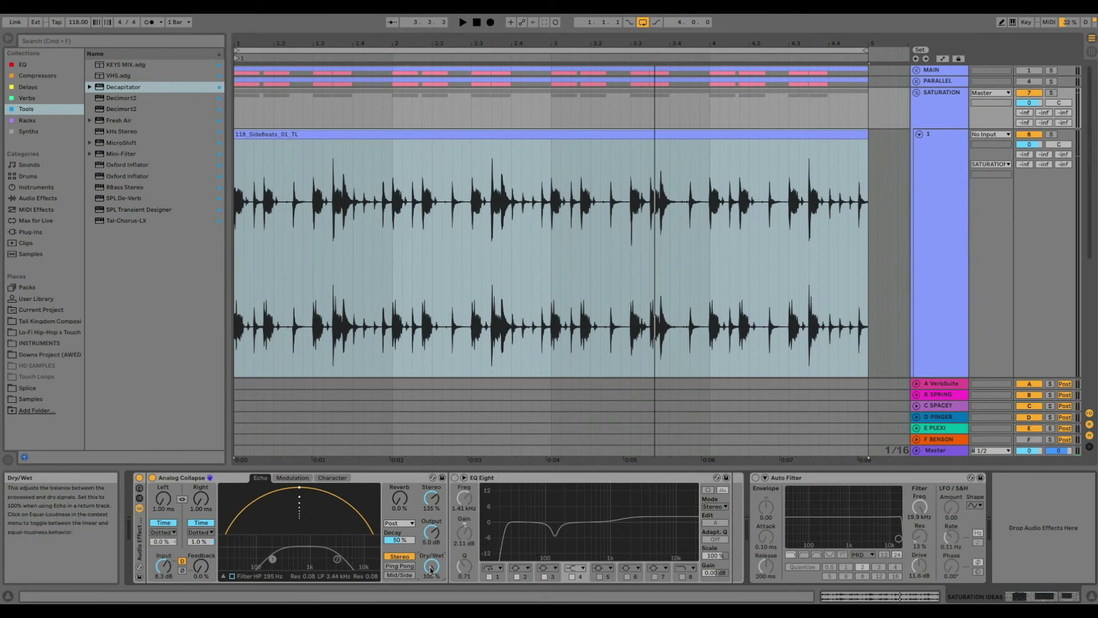
Step: Audition the loop while setting Analog Collapse's input gain to 7.6 dB and its output to 6.4 dB
{"action": "key", "text": "space"}
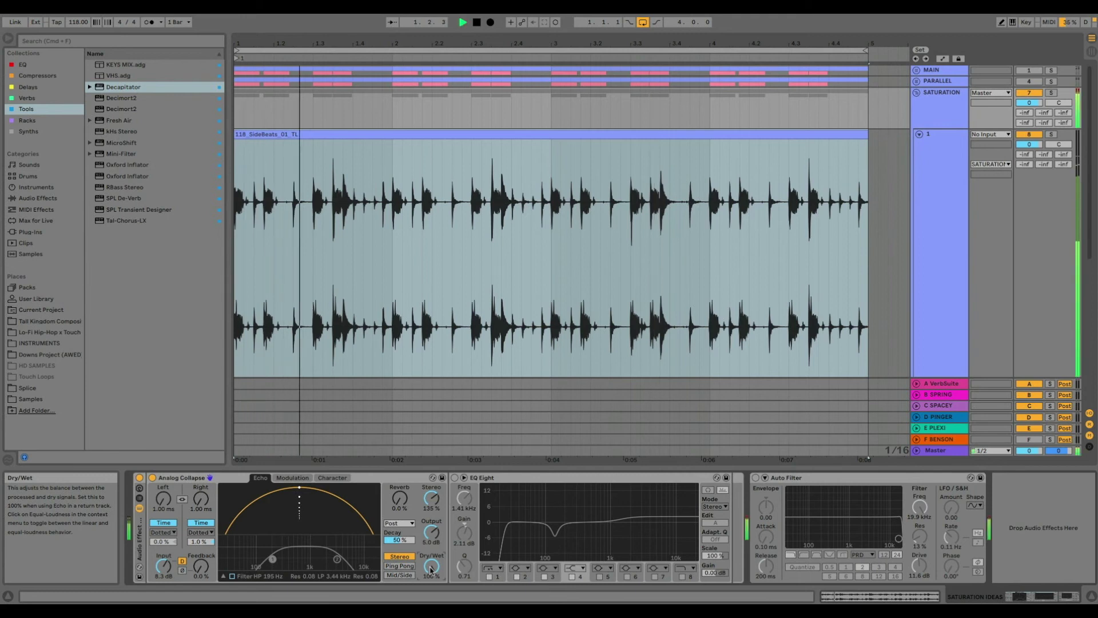
{"action": "left_click_drag", "start_coordinate": [159, 566], "coordinate": [159, 578]}
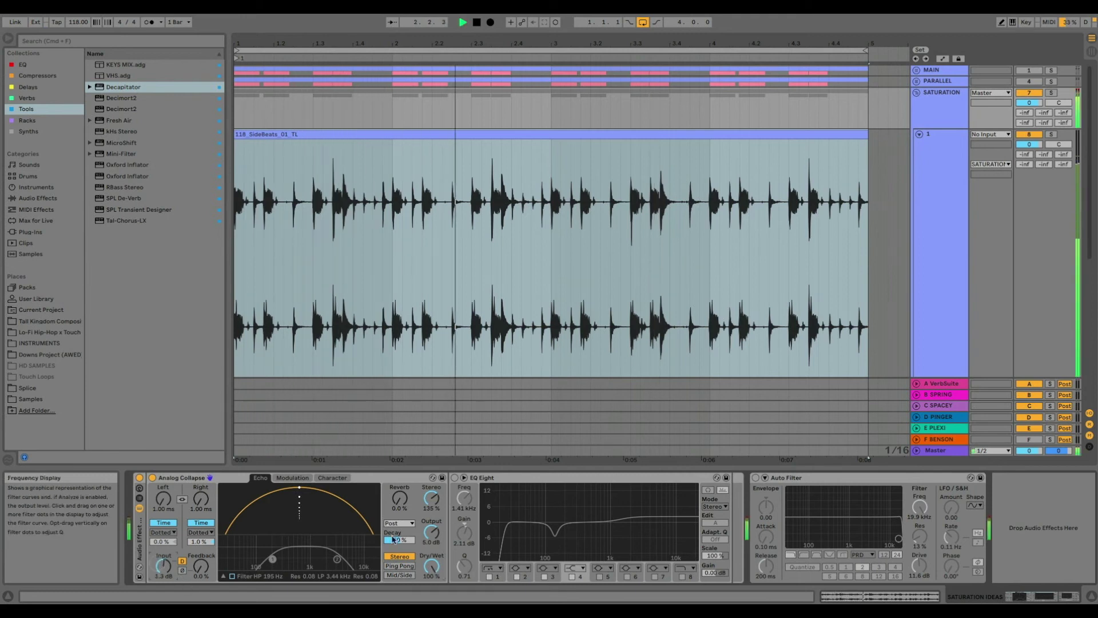
{"action": "left_click_drag", "start_coordinate": [427, 537], "coordinate": [426, 534]}
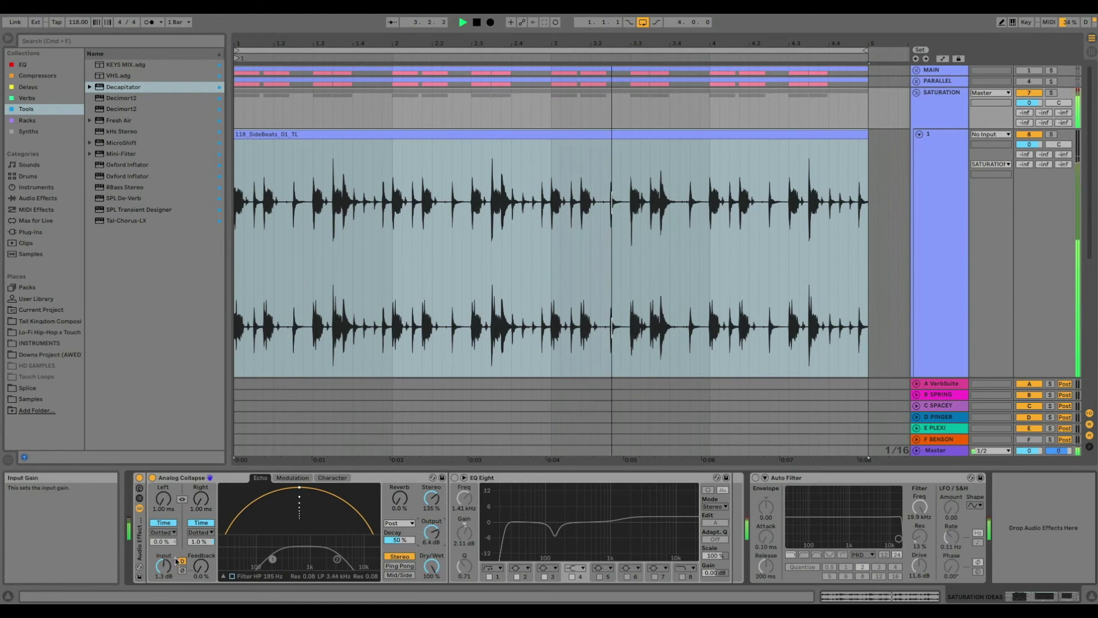
{"action": "mouse_move", "coordinate": [160, 566]}
{"action": "left_mouse_down"}
{"action": "mouse_move", "coordinate": [161, 553]}
{"action": "mouse_move", "coordinate": [160, 572]}
{"action": "left_mouse_up"}
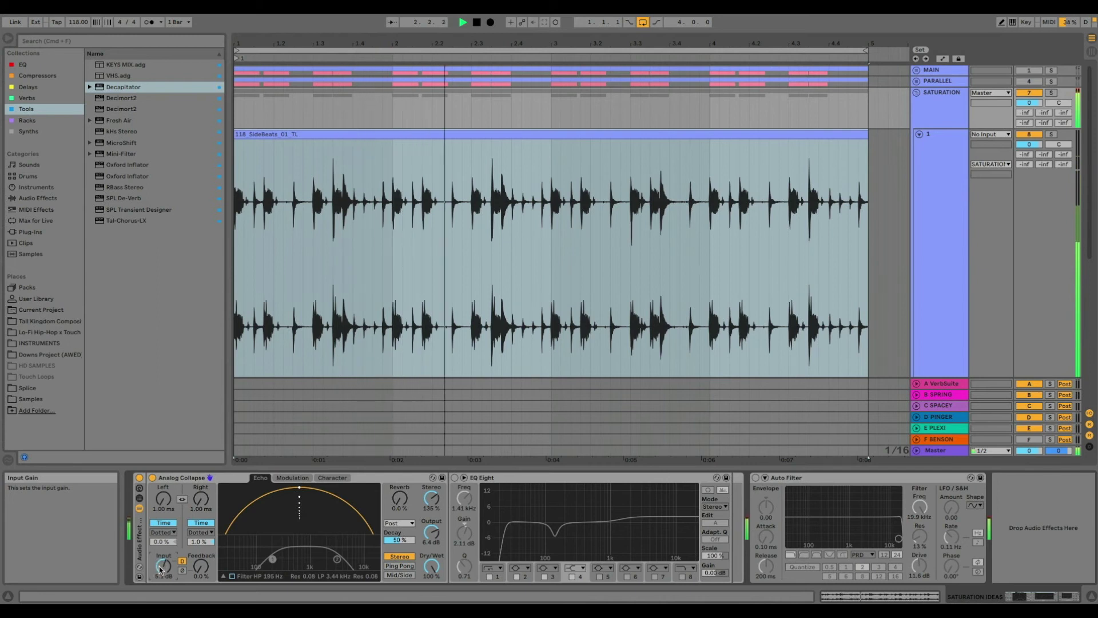
{"action": "key", "text": "space"}
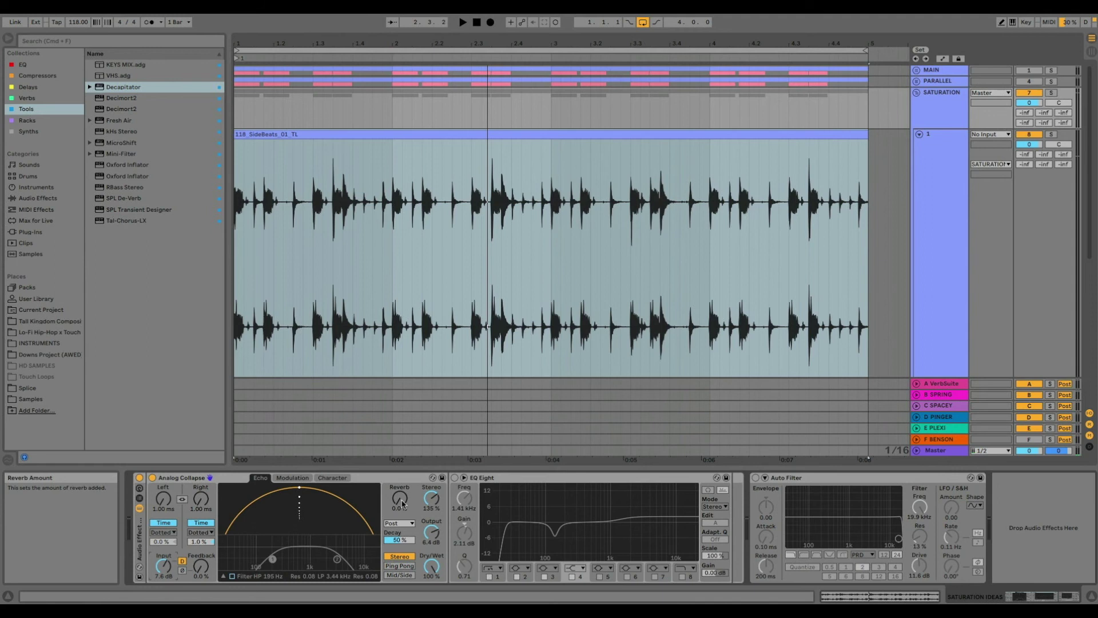
Step: Try out Analog Collapse's reverb amount and its noise at 100 % while auditioning the loop
{"action": "key", "text": "space"}
{"action": "mouse_move", "coordinate": [399, 503]}
{"action": "left_mouse_down"}
{"action": "mouse_move", "coordinate": [398, 475]}
{"action": "mouse_move", "coordinate": [399, 532]}
{"action": "mouse_move", "coordinate": [399, 483]}
{"action": "mouse_move", "coordinate": [397, 524]}
{"action": "left_mouse_up"}
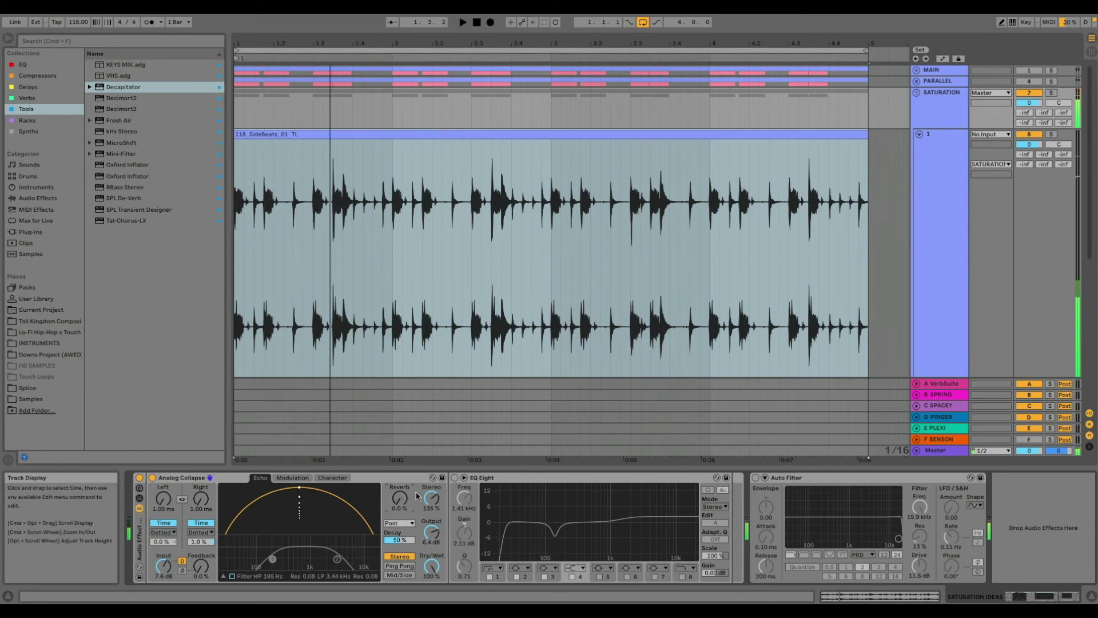
{"action": "left_click", "coordinate": [320, 478]}
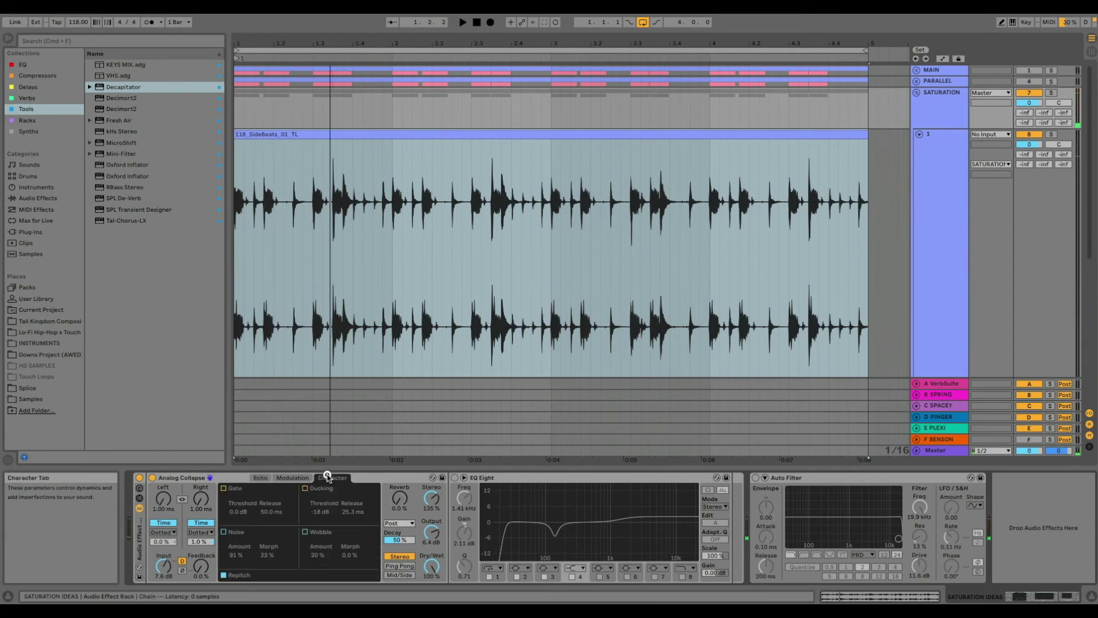
{"action": "left_click", "coordinate": [224, 532]}
{"action": "key", "text": "space"}
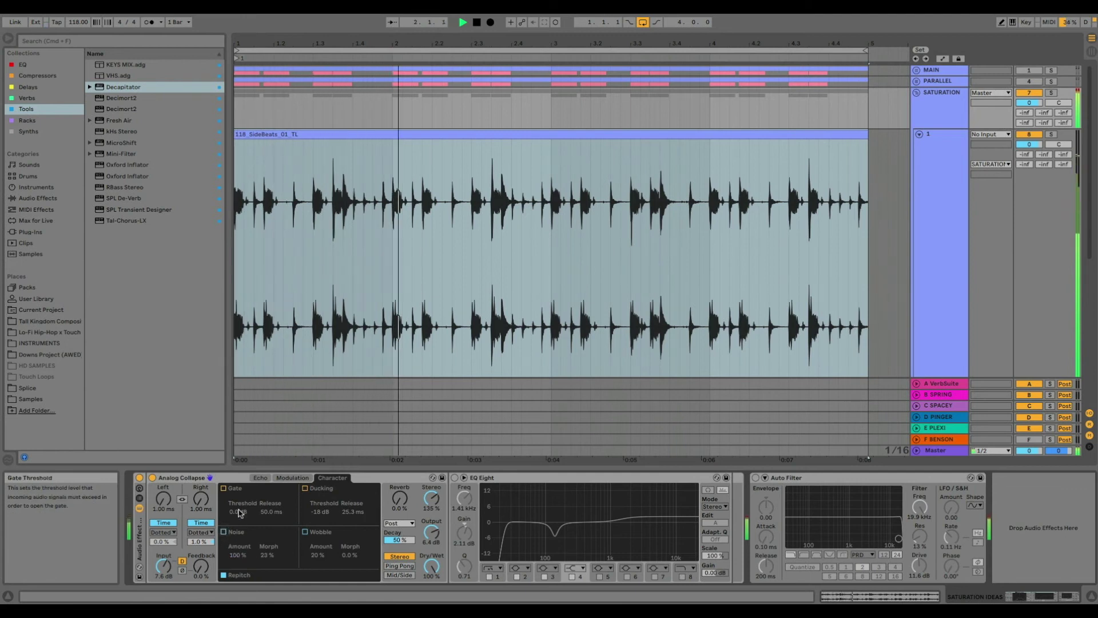
{"action": "key", "text": "space"}
Step: Try Analog Collapse's filter with the high-pass at 334 Hz and the low-pass at 1.33 kHz, and switch the filter off
{"action": "left_click", "coordinate": [261, 477]}
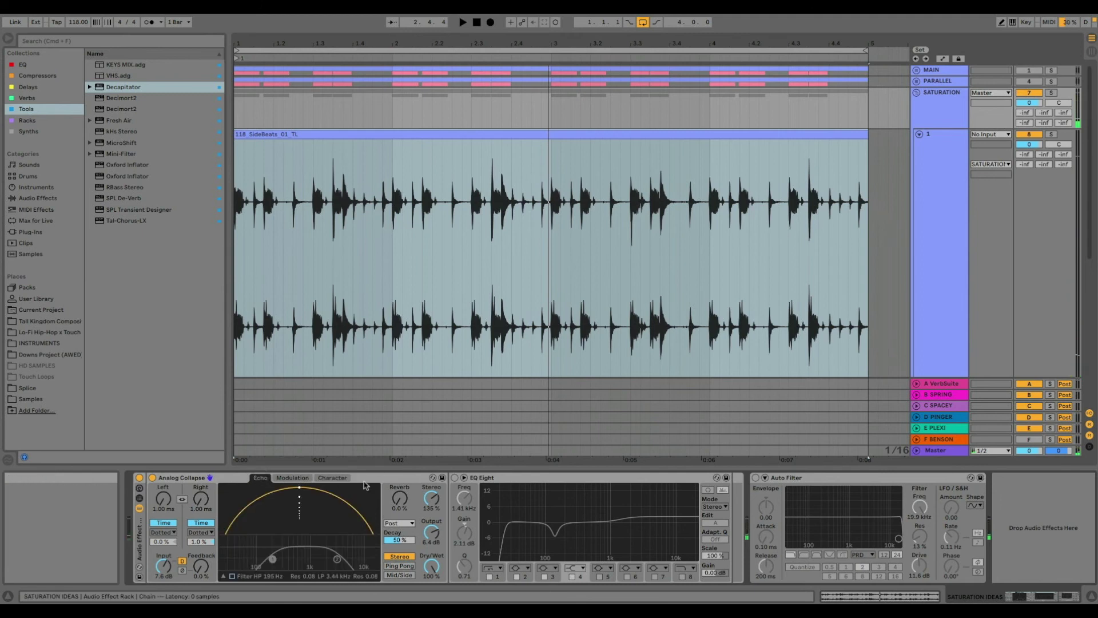
{"action": "left_click", "coordinate": [232, 577]}
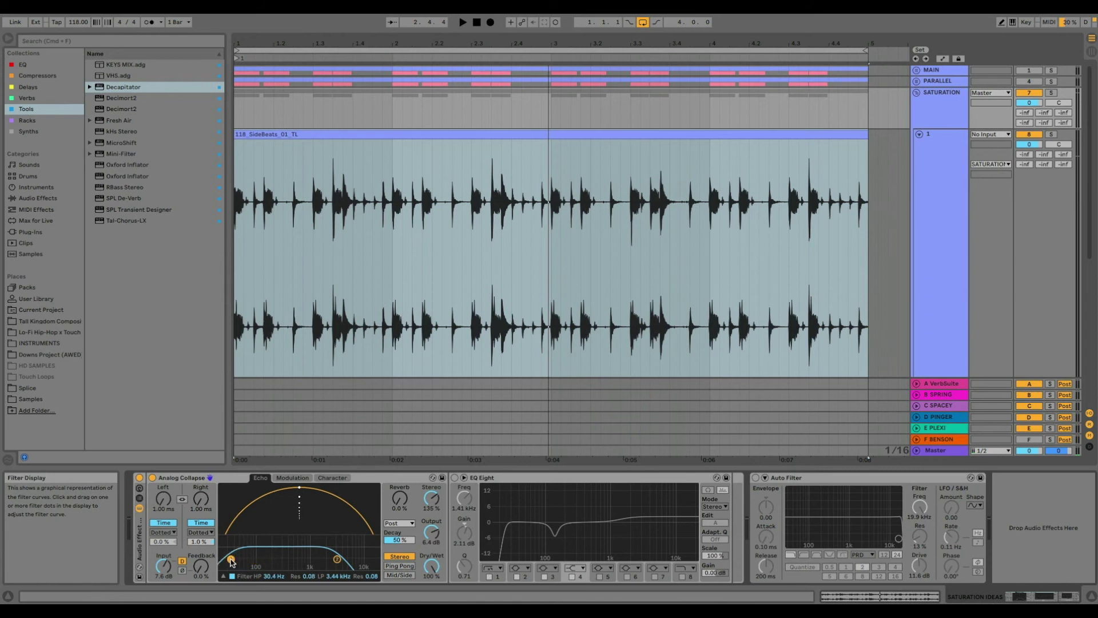
{"action": "key", "text": "space"}
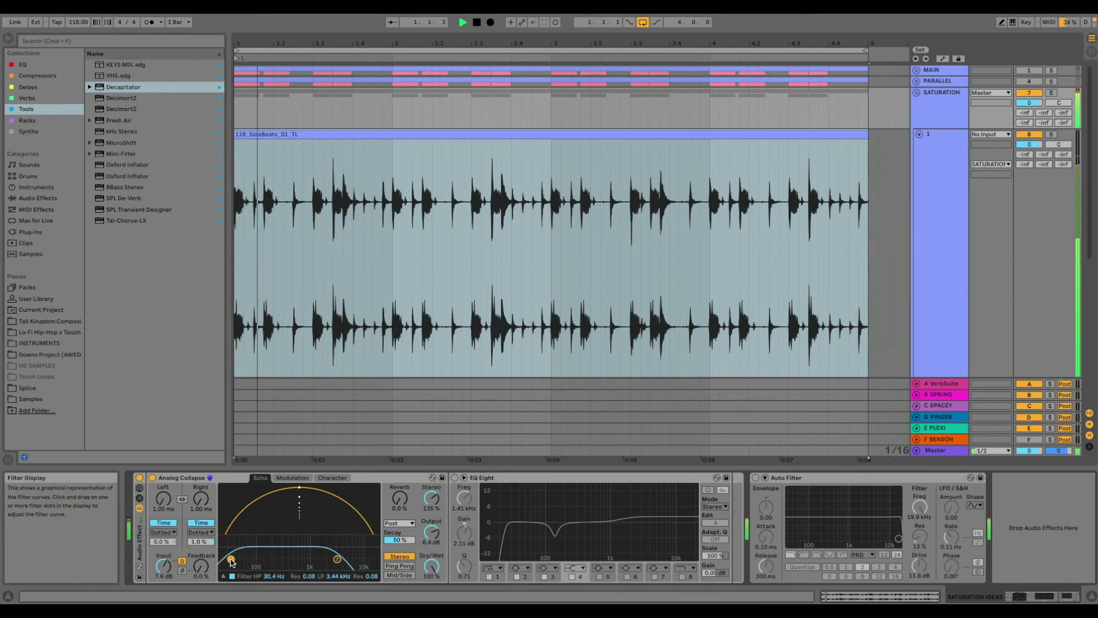
{"action": "left_click_drag", "start_coordinate": [231, 560], "coordinate": [314, 562]}
{"action": "left_click", "coordinate": [232, 577]}
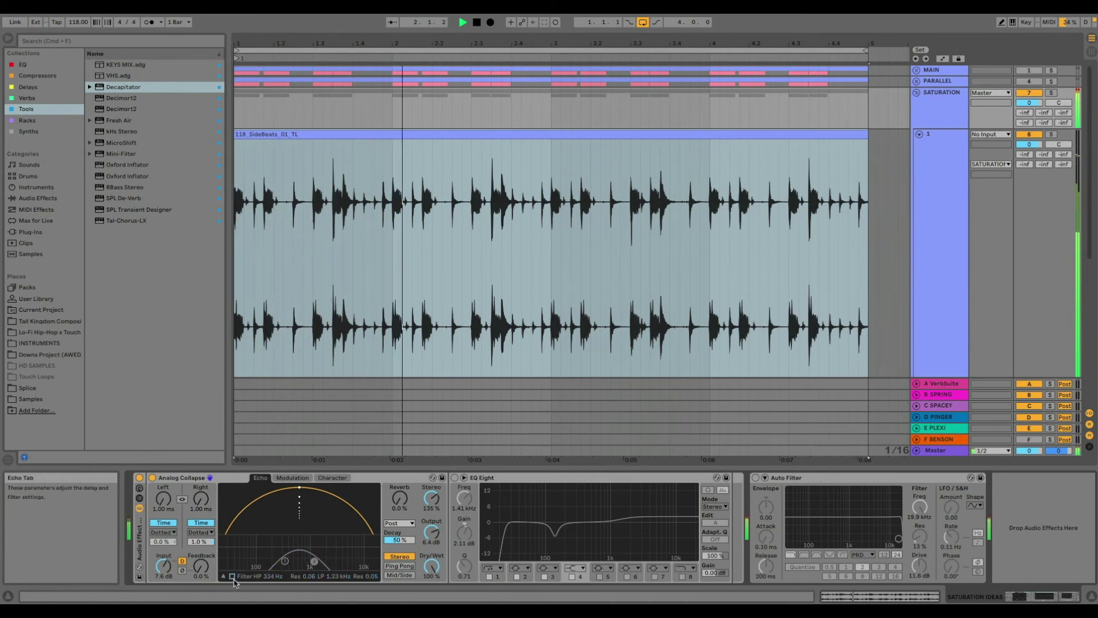
{"action": "key", "text": "space"}
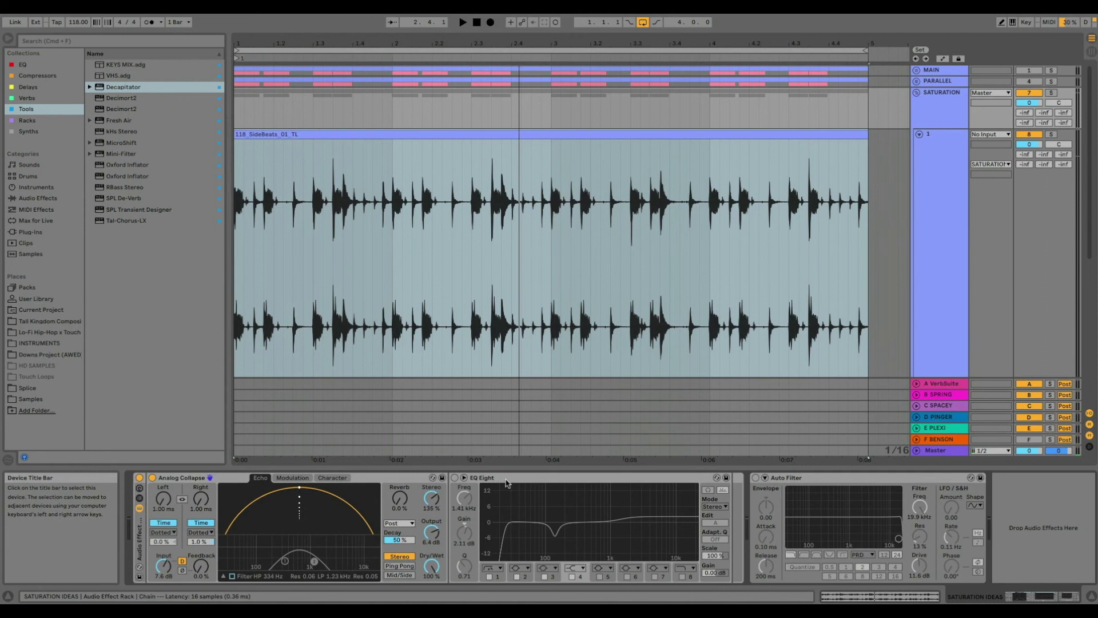
Step: Switch on EQ Eight and its audition mode, audition the 141 Hz cut during playback, and select the low-cut and high-shelf bands
{"action": "left_click", "coordinate": [521, 479]}
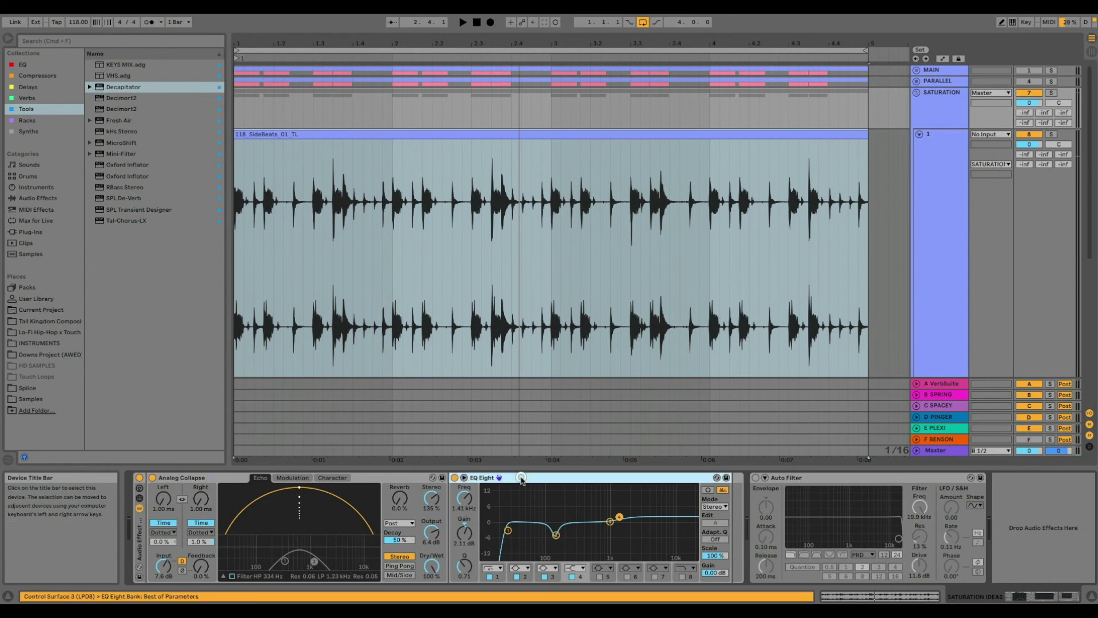
{"action": "left_click", "coordinate": [709, 490]}
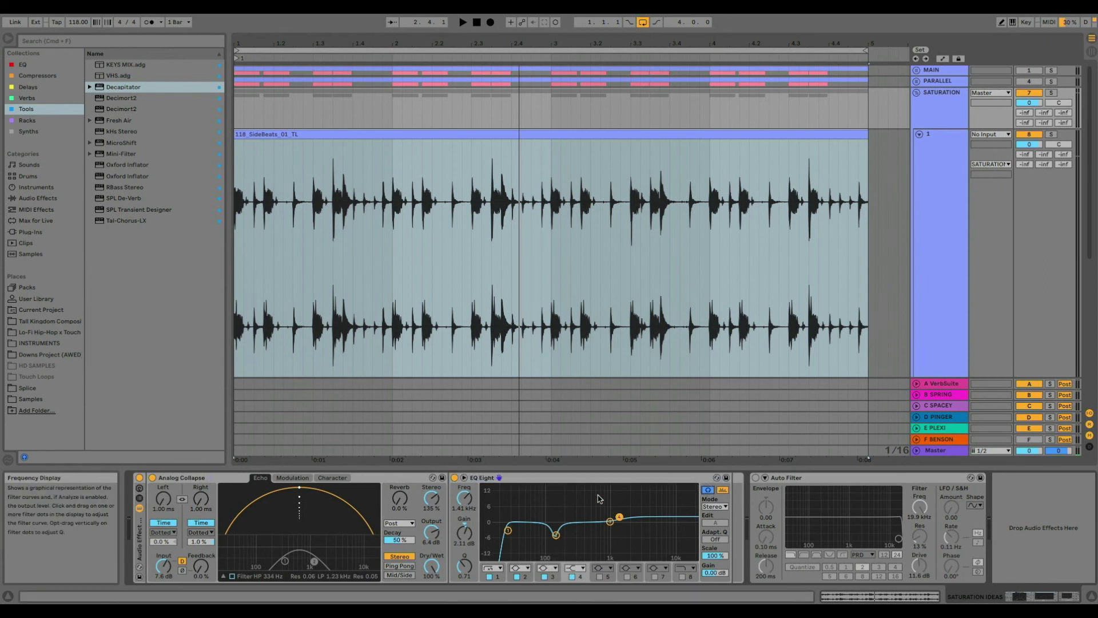
{"action": "key", "text": "space"}
{"action": "left_click", "coordinate": [555, 535]}
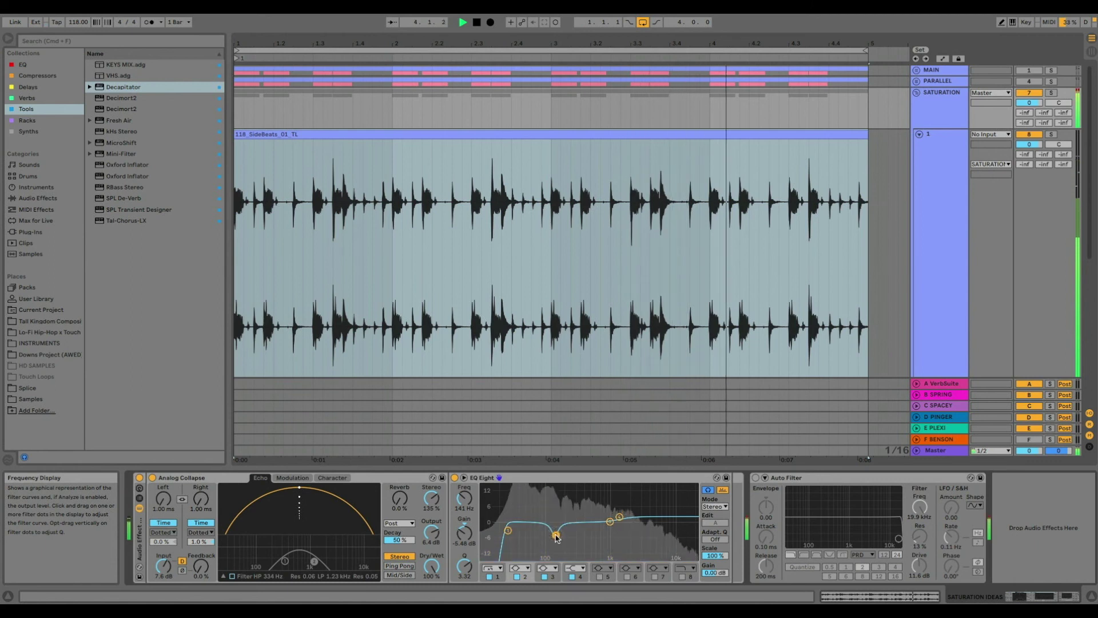
{"action": "key", "text": "space"}
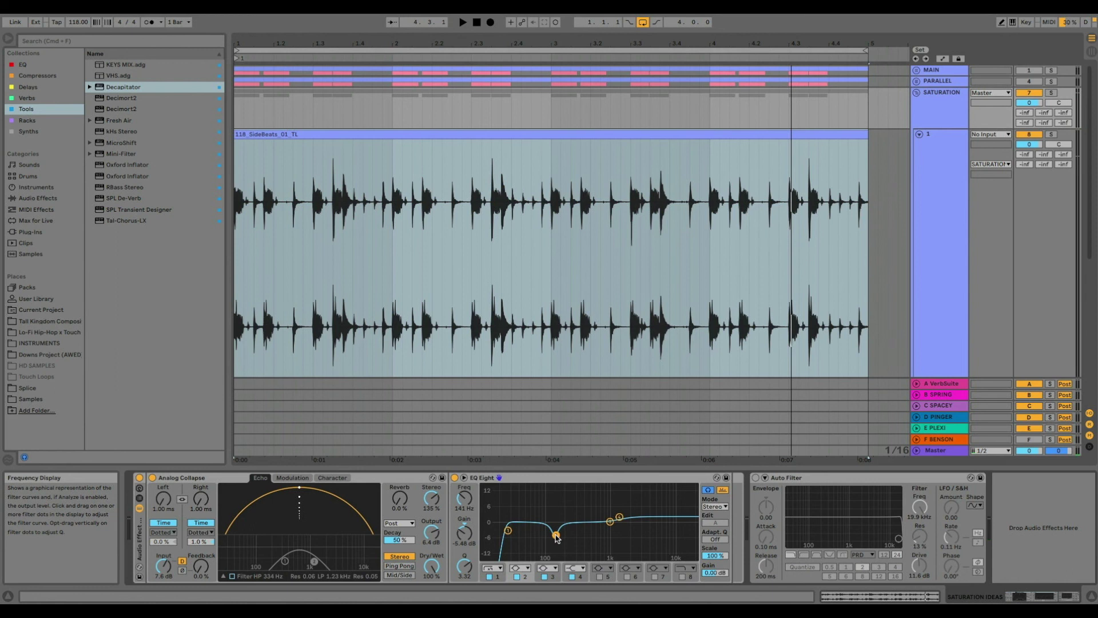
{"action": "left_click", "coordinate": [509, 530]}
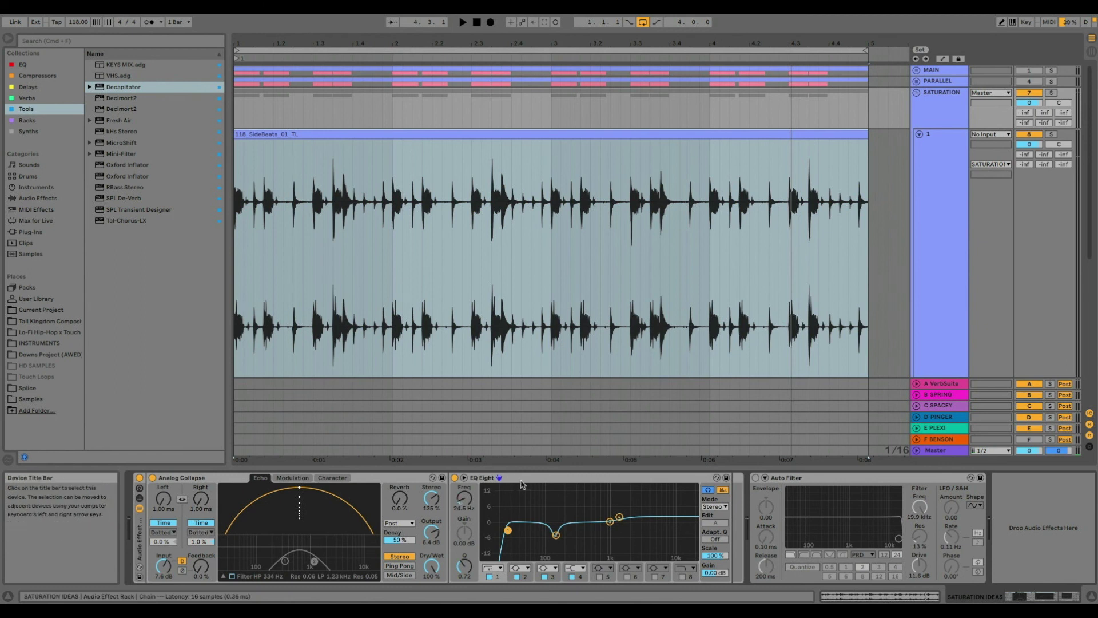
{"action": "left_click", "coordinate": [621, 517]}
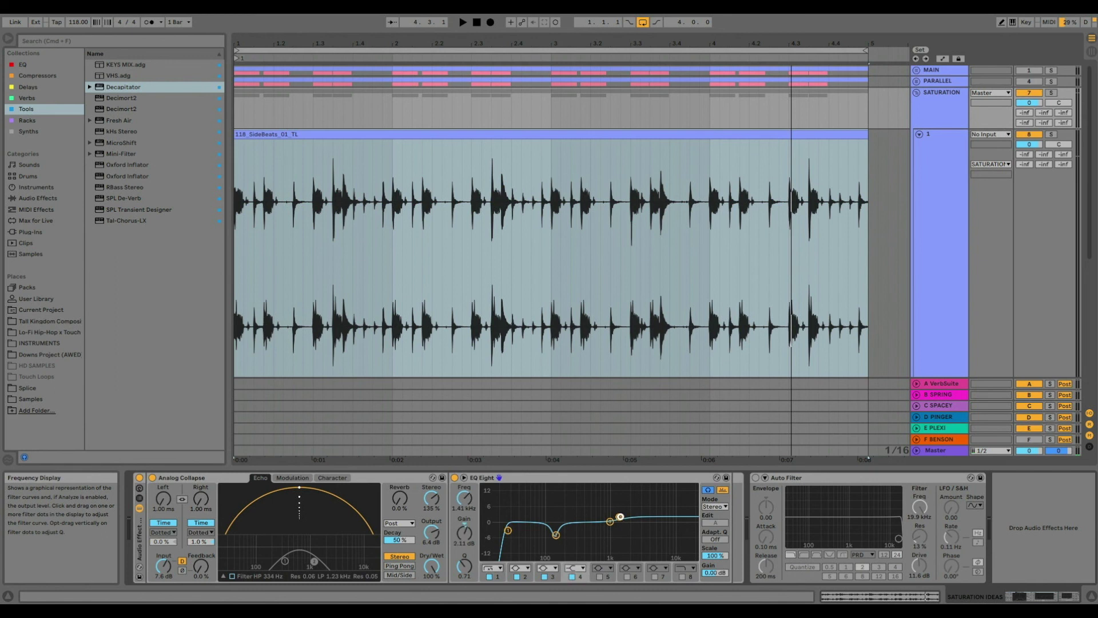
Step: Compare the loop with EQ Eight switched off and on after Analog Collapse
{"action": "left_click", "coordinate": [454, 477]}
{"action": "key", "text": "space"}
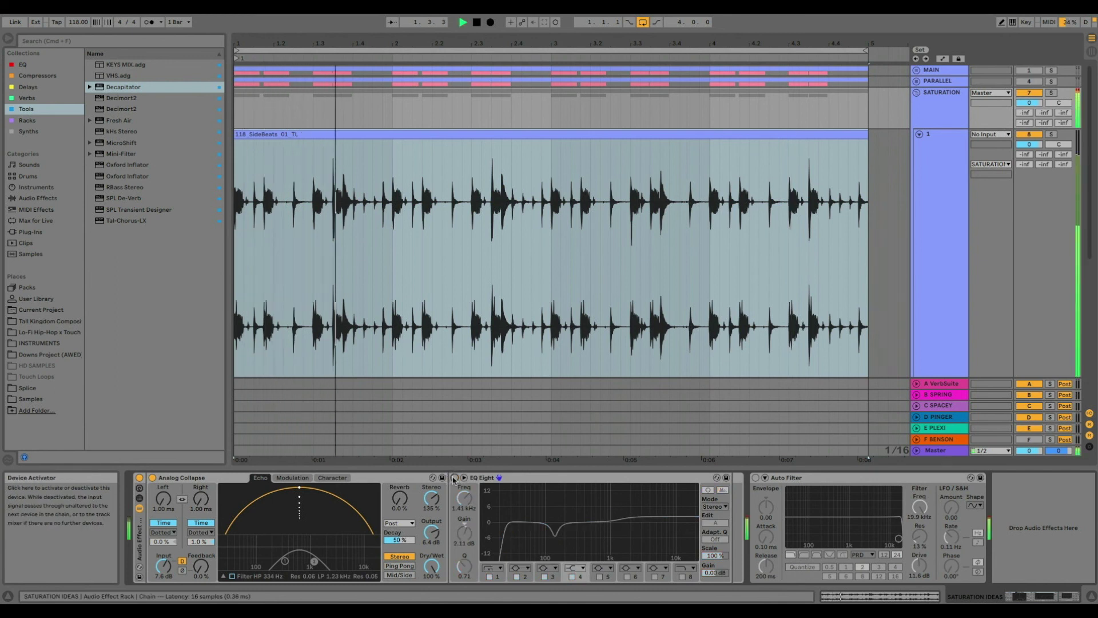
{"action": "left_click", "coordinate": [455, 478]}
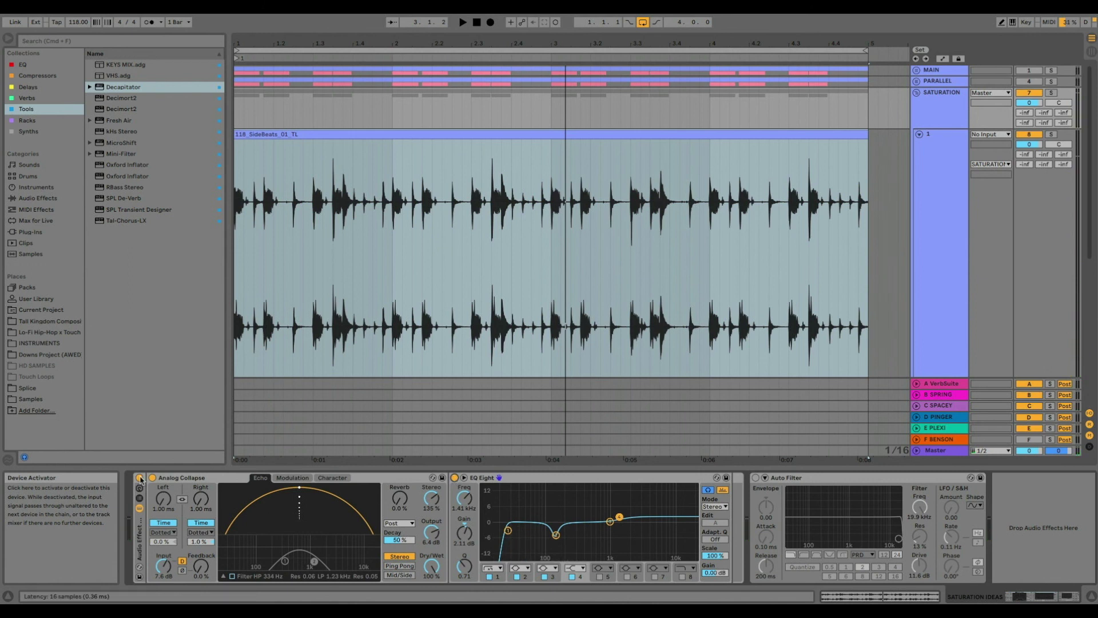
Step: Switch off the effect rack containing Analog Collapse and EQ Eight, and switch on and select Auto Filter
{"action": "left_click", "coordinate": [139, 478]}
{"action": "left_click", "coordinate": [756, 478]}
{"action": "left_click", "coordinate": [819, 479]}
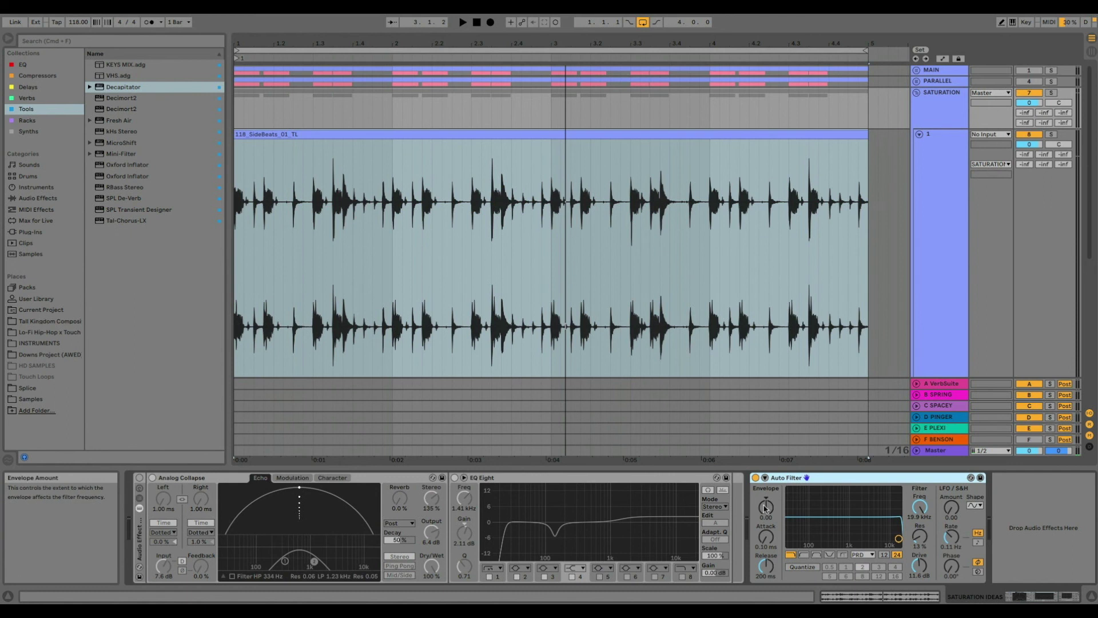
Step: Choose the Clean circuit type in Auto Filter for comparison, and set the circuit to OSR
{"action": "left_click", "coordinate": [863, 554]}
{"action": "left_click", "coordinate": [864, 562]}
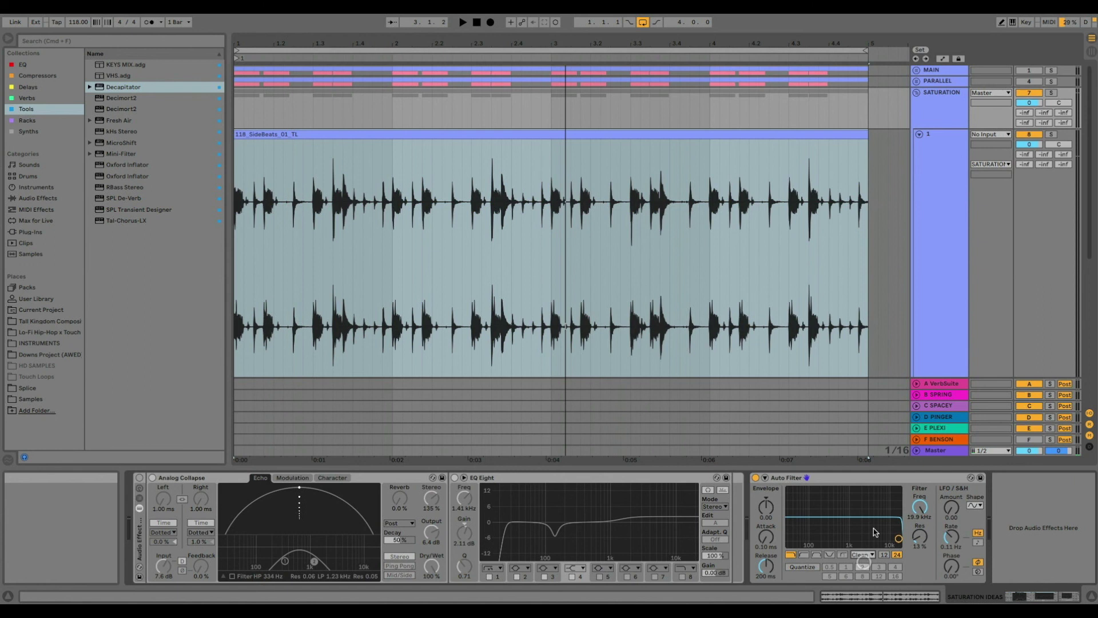
{"action": "left_click", "coordinate": [861, 480]}
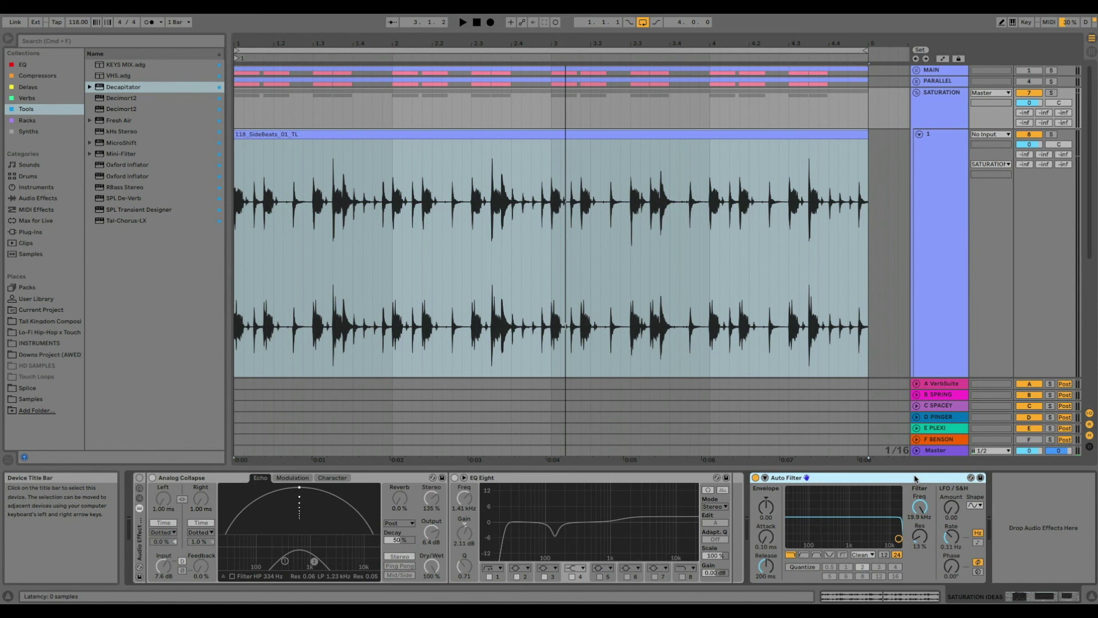
{"action": "left_click", "coordinate": [863, 554]}
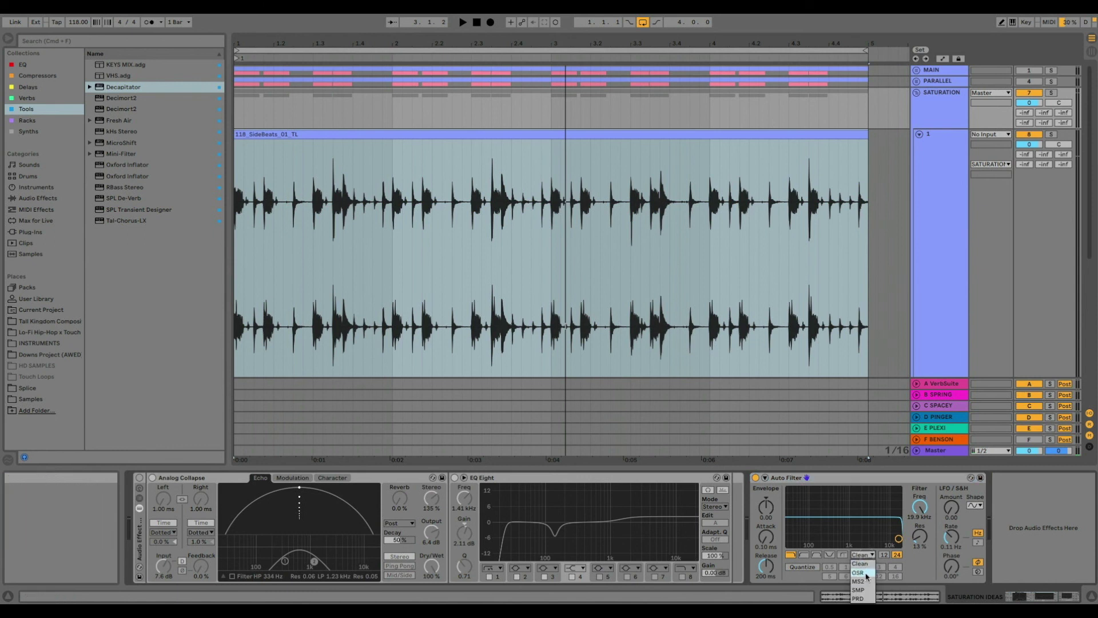
{"action": "left_click", "coordinate": [858, 573]}
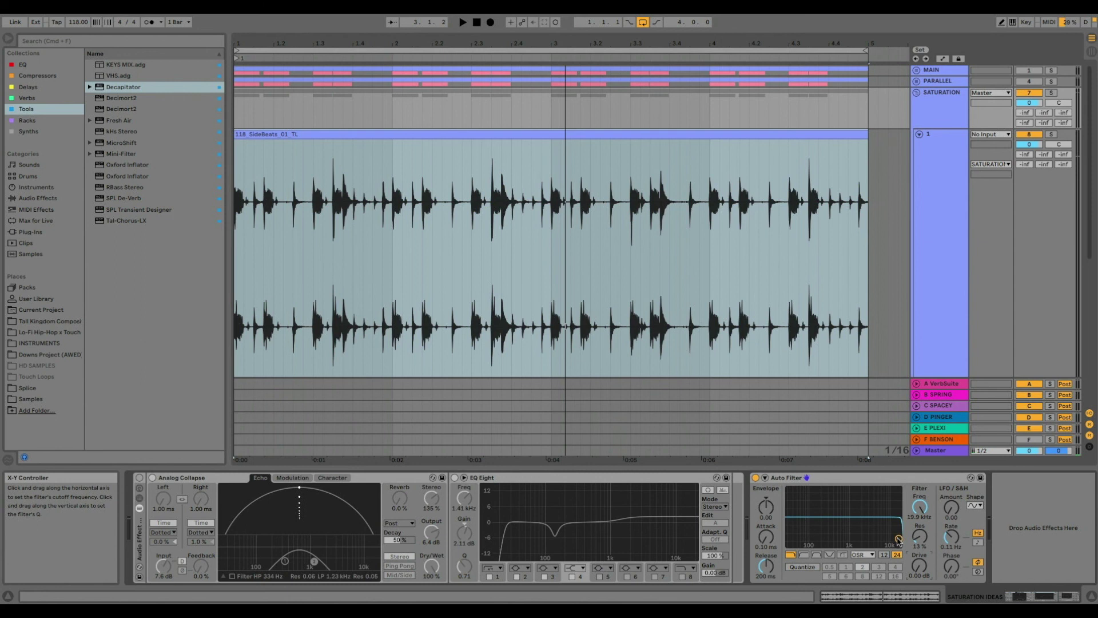
Step: Play the loop and raise Auto Filter's drive to about 6 dB with the OSR circuit
{"action": "key", "text": "space"}
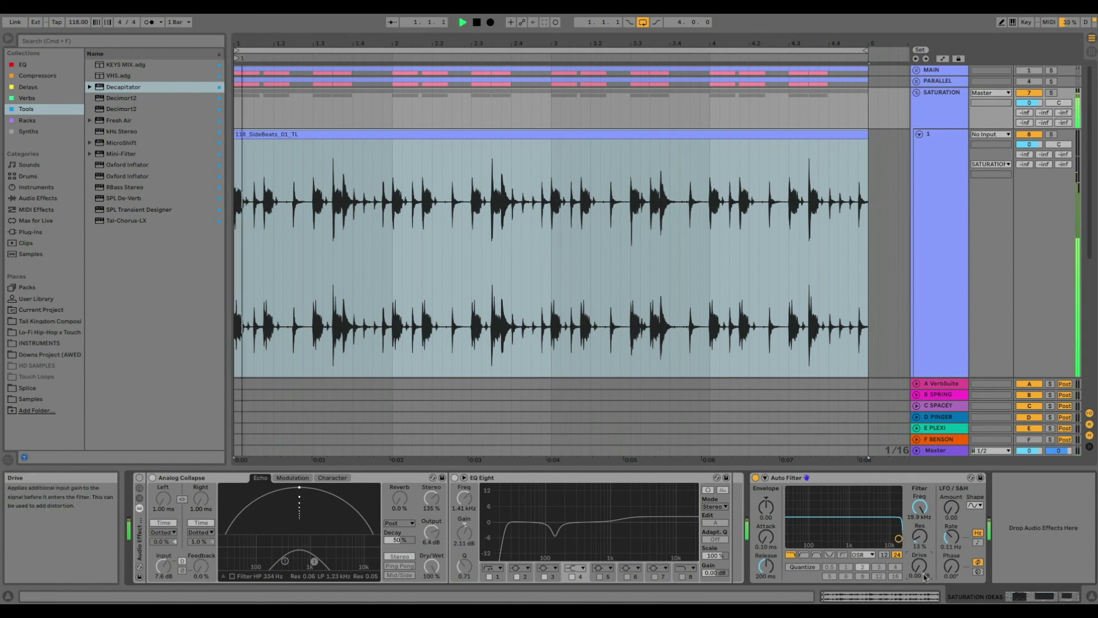
{"action": "key", "text": "space"}
{"action": "left_click_drag", "start_coordinate": [920, 573], "coordinate": [919, 570]}
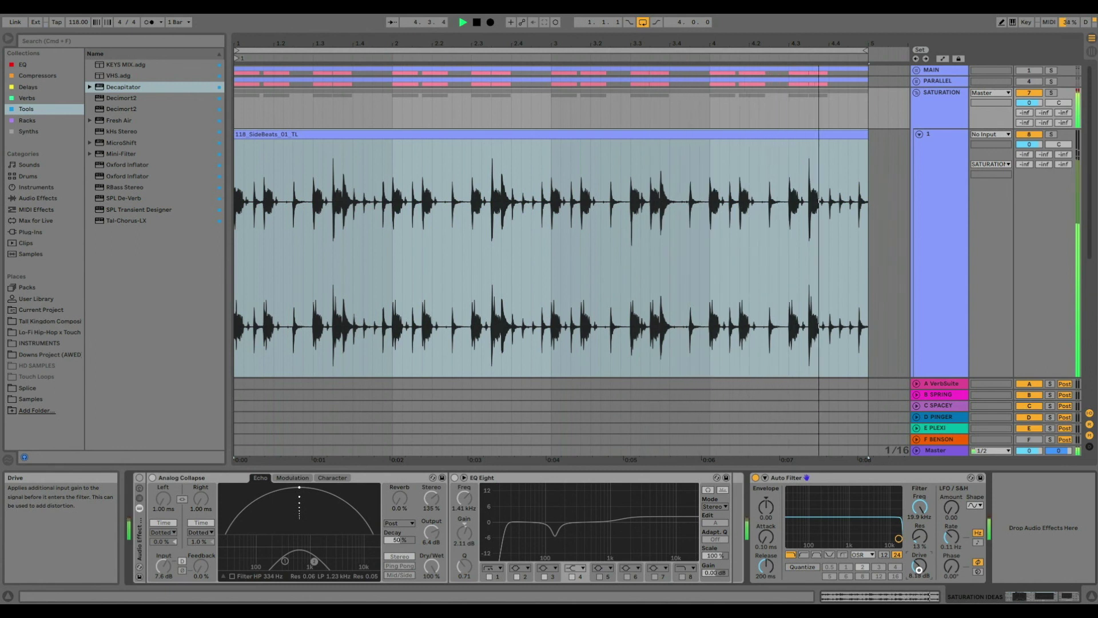
Step: Try other Auto Filter circuit types during playback, ending on PRD with the drive at 13.7 dB, and stop playback
{"action": "left_click", "coordinate": [862, 554]}
{"action": "left_click", "coordinate": [859, 581]}
{"action": "left_click_drag", "start_coordinate": [919, 571], "coordinate": [916, 564]}
{"action": "left_click", "coordinate": [863, 555]}
{"action": "left_click", "coordinate": [861, 577]}
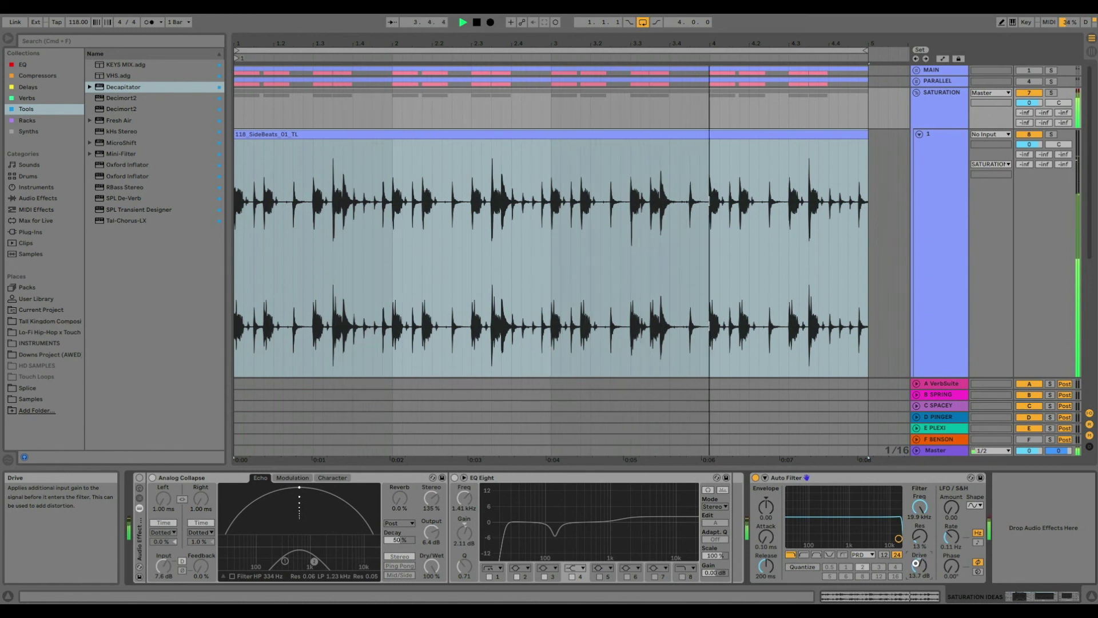
{"action": "key", "text": "space"}
Step: Try sweeping Auto Filter's cutoff frequency while auditioning the loop, and stop playback
{"action": "left_click", "coordinate": [906, 480]}
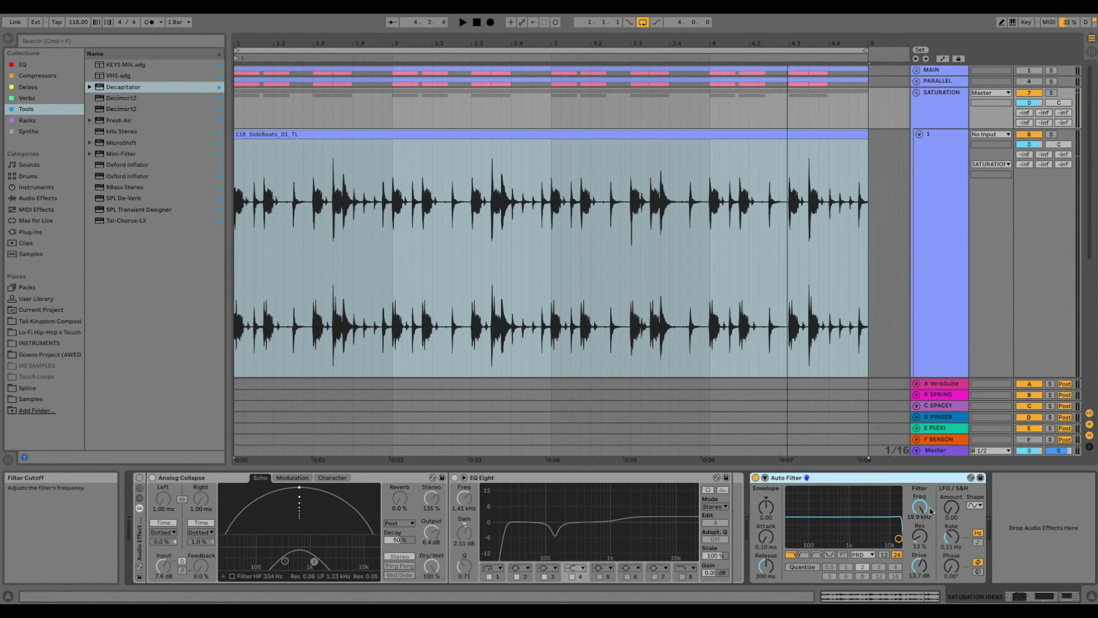
{"action": "key", "text": "space"}
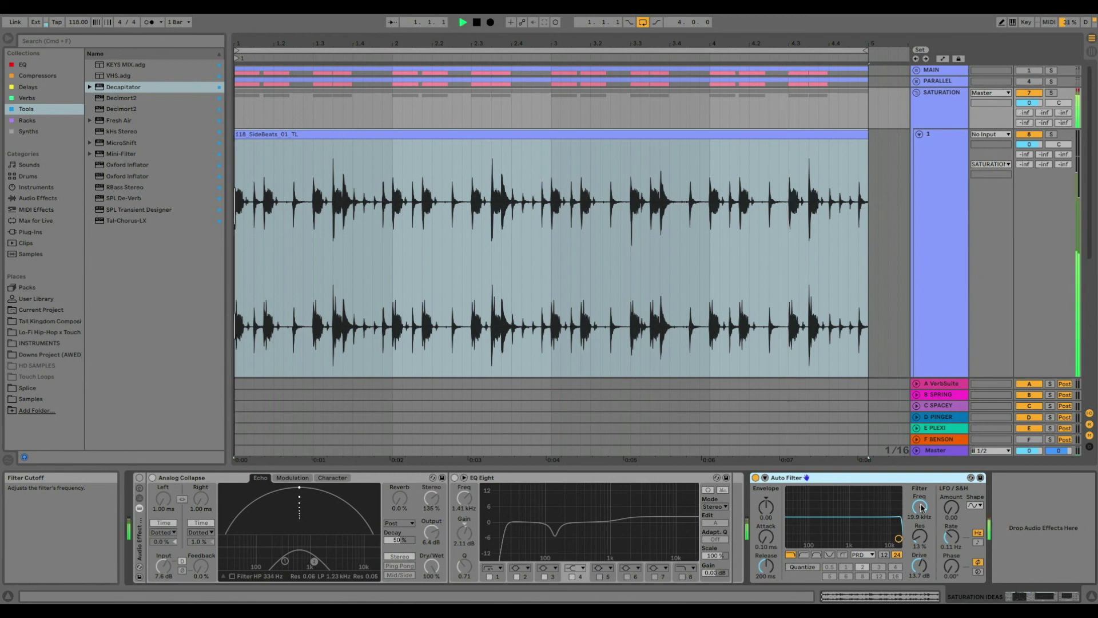
{"action": "left_click_drag", "start_coordinate": [922, 507], "coordinate": [919, 503]}
{"action": "left_click", "coordinate": [711, 288]}
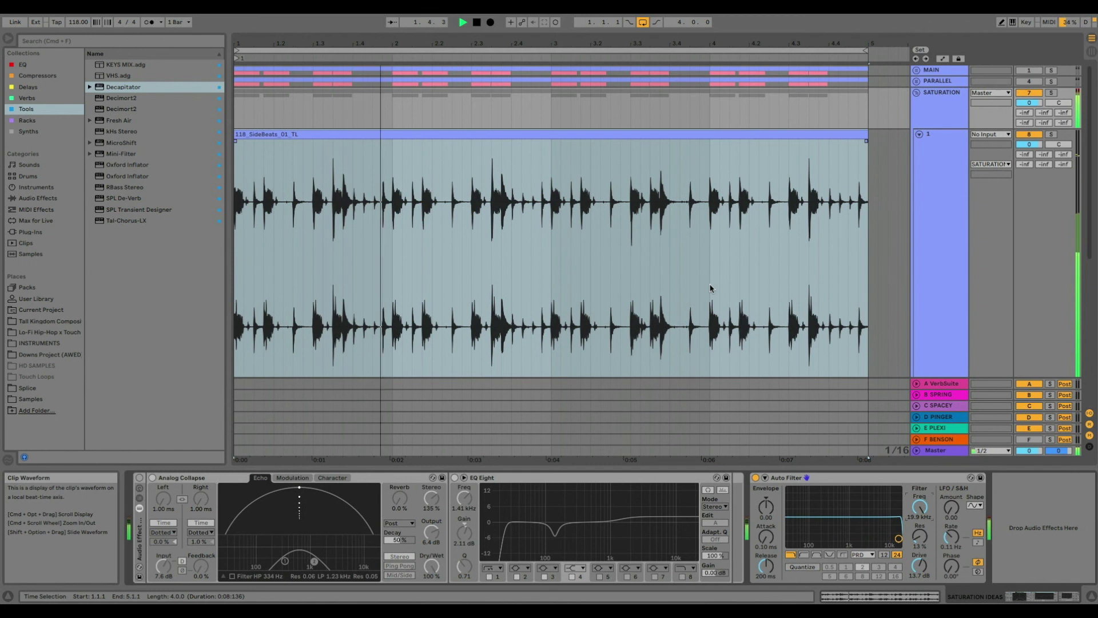
{"action": "key", "text": "space"}
Step: Fold the SATURATION group, and select the PARALLEL group followed by the MAIN group
{"action": "left_click", "coordinate": [933, 116]}
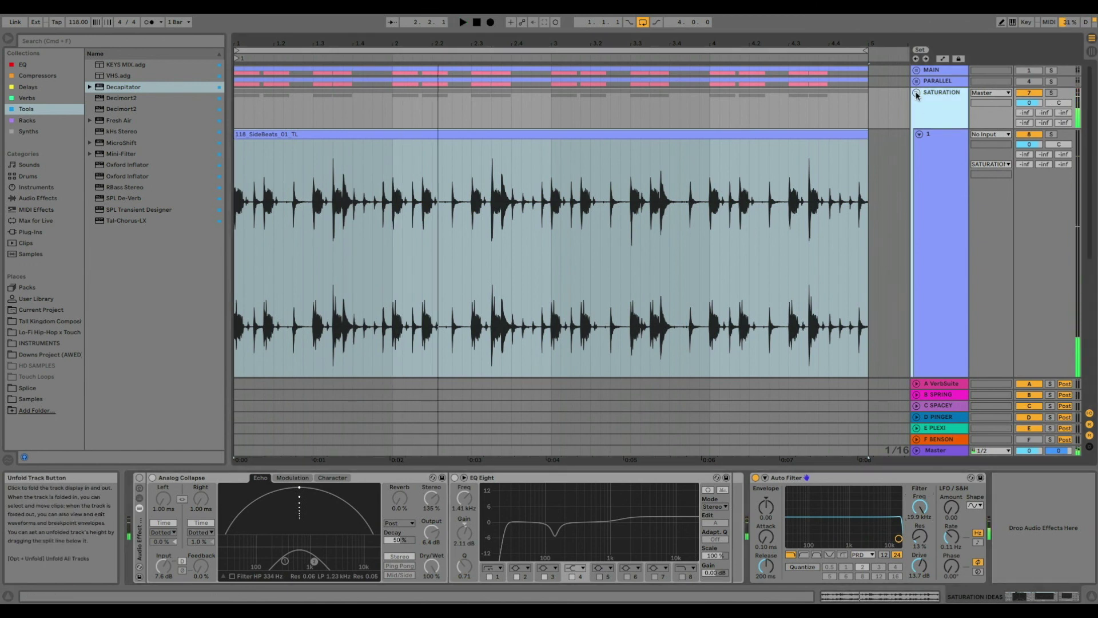
{"action": "left_click", "coordinate": [917, 93]}
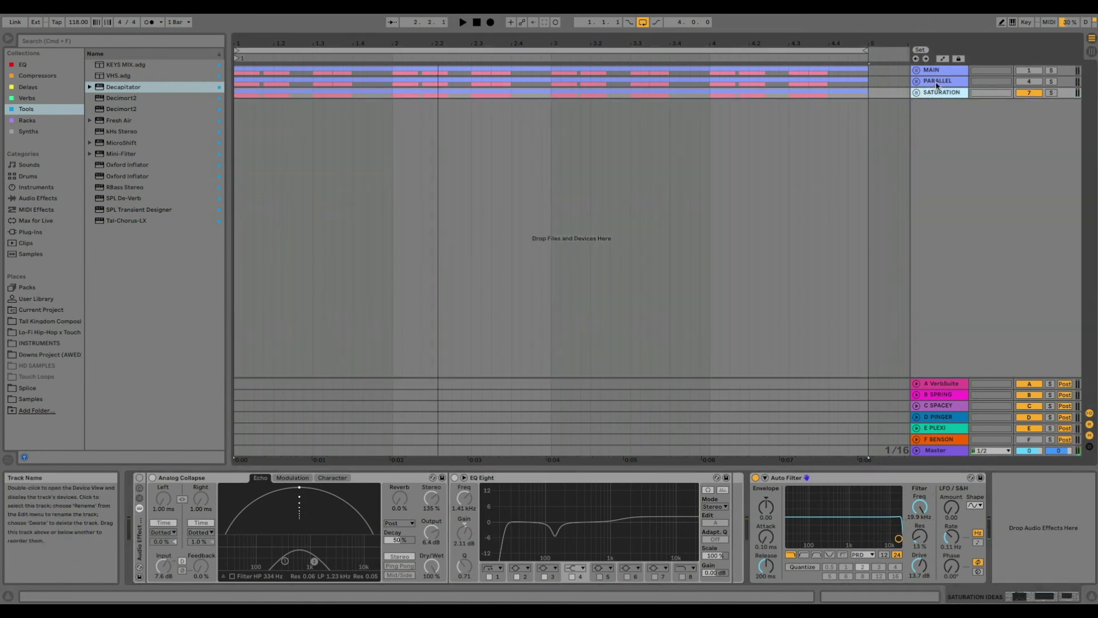
{"action": "left_click", "coordinate": [937, 85]}
{"action": "left_click", "coordinate": [934, 70]}
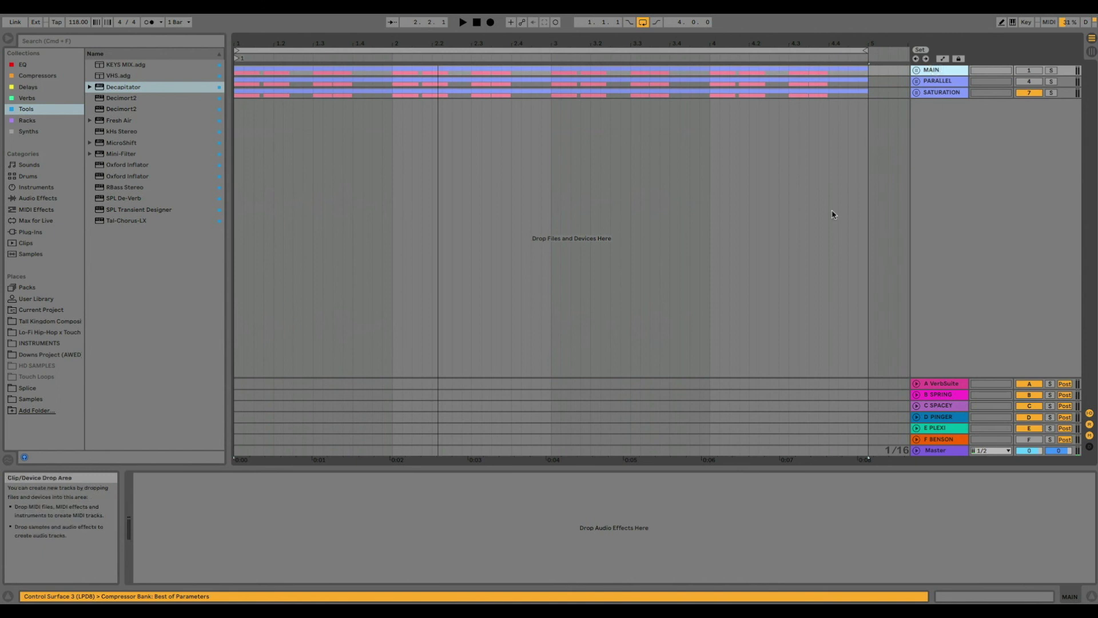